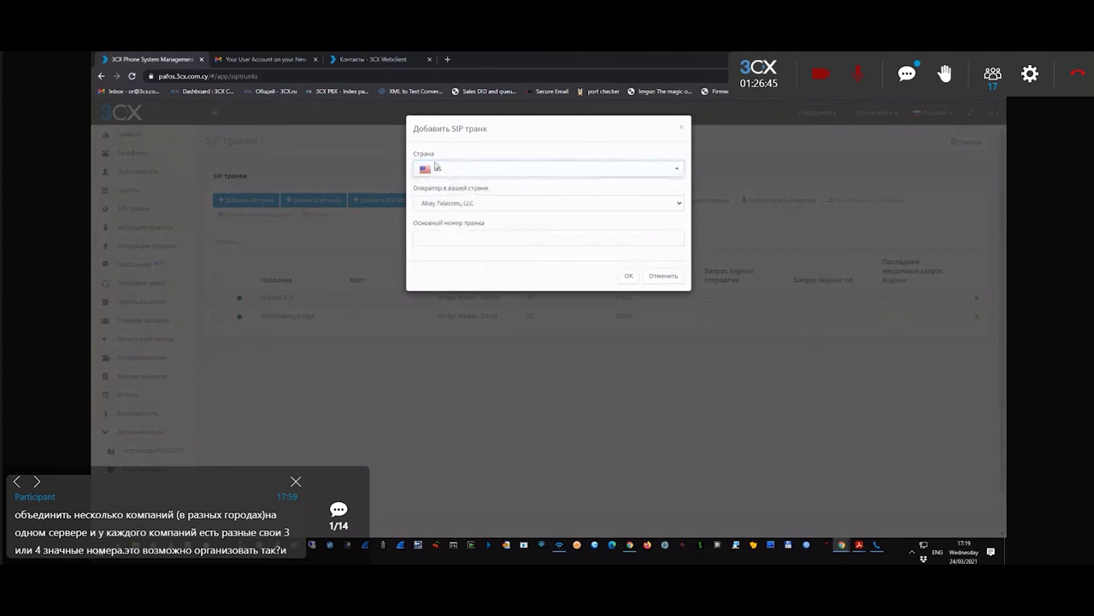
pyautogui.click(470, 204)
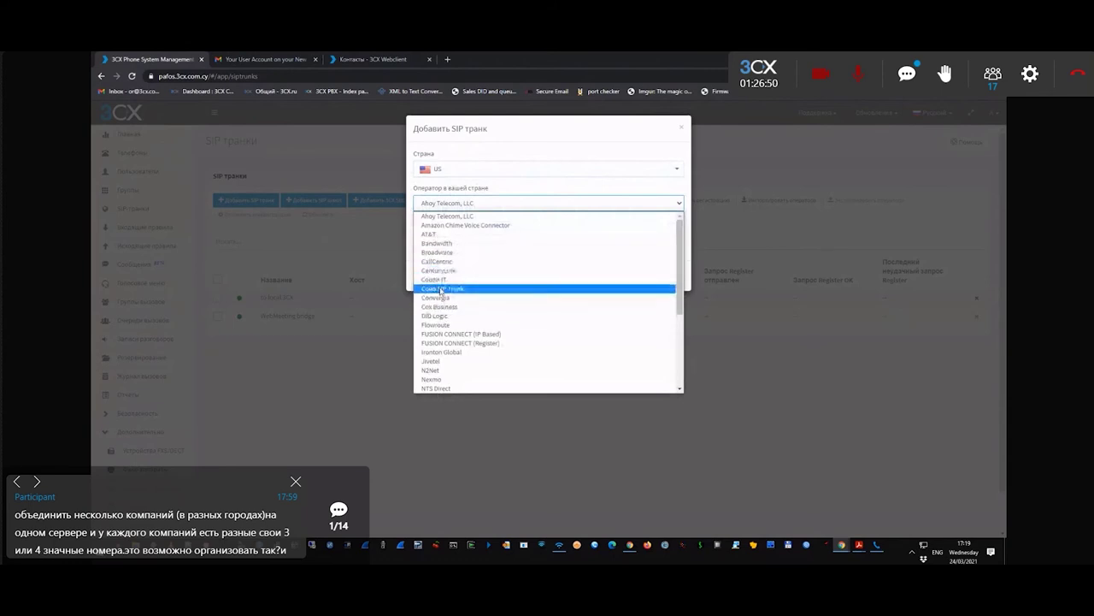
pyautogui.click(447, 261)
pyautogui.click(448, 237)
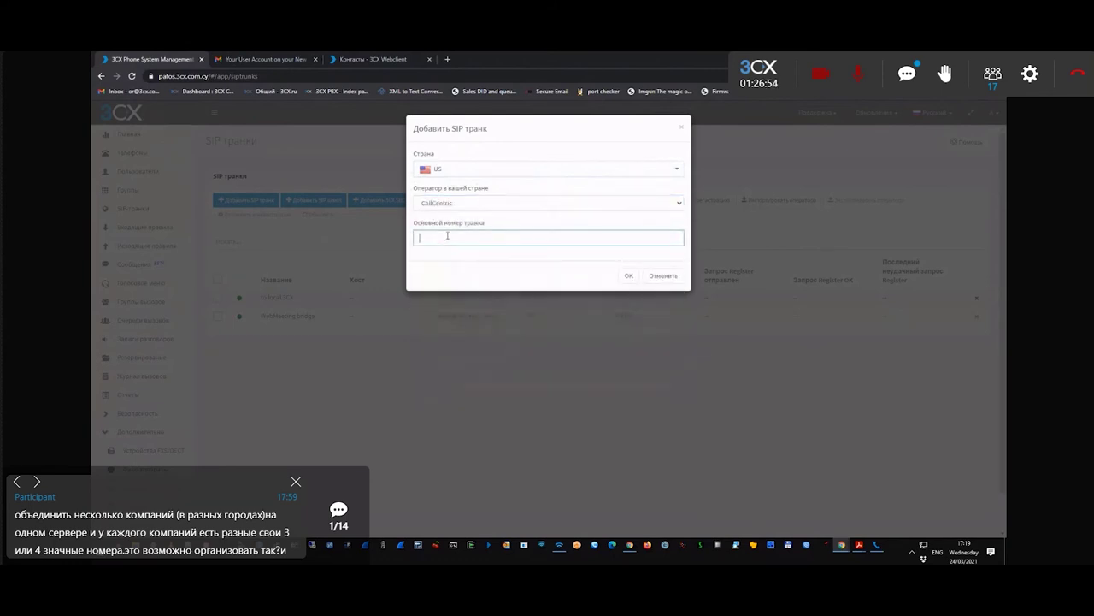
pyautogui.hotkey('ctrl', 'v')
pyautogui.click(630, 275)
pyautogui.moveTo(251, 281); pyautogui.dragTo(218, 282)
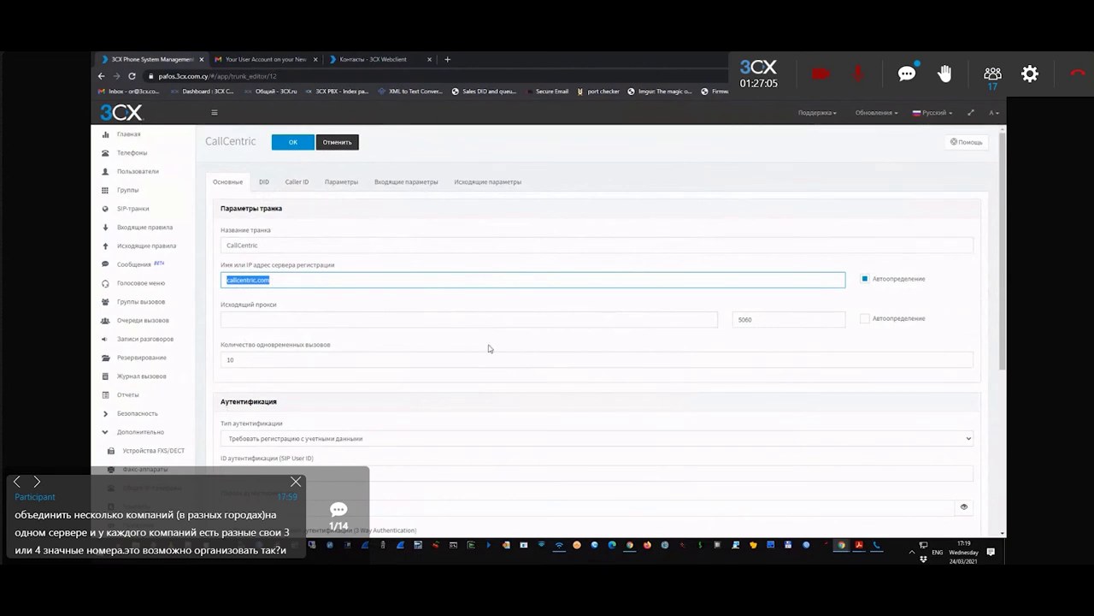
pyautogui.scroll(-2, 396, 392)
pyautogui.click(424, 276)
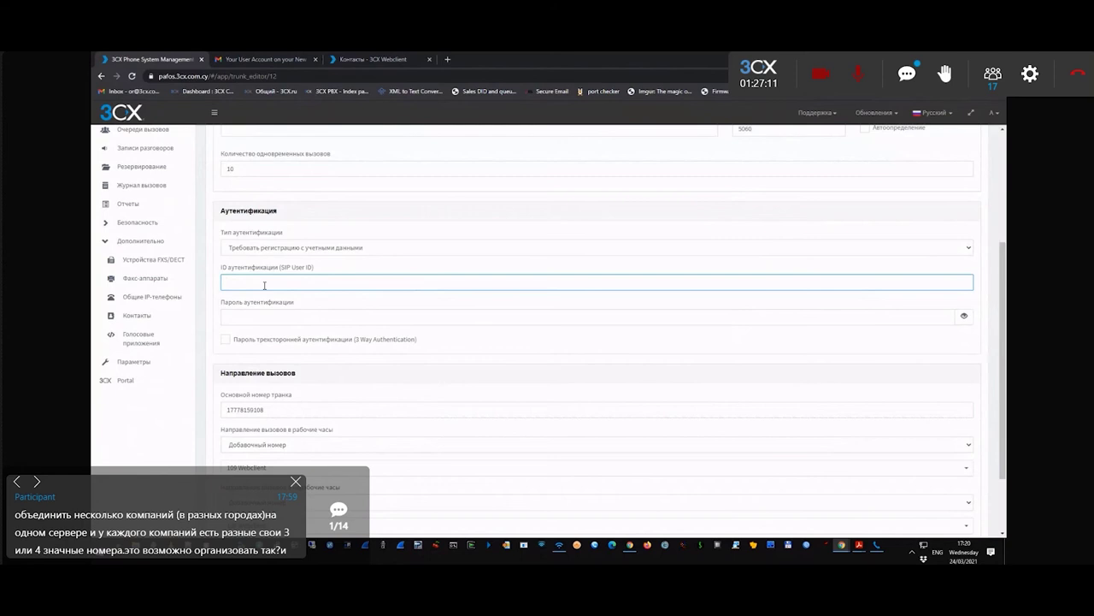
pyautogui.hotkey('ctrl', 'v')
pyautogui.click(300, 313)
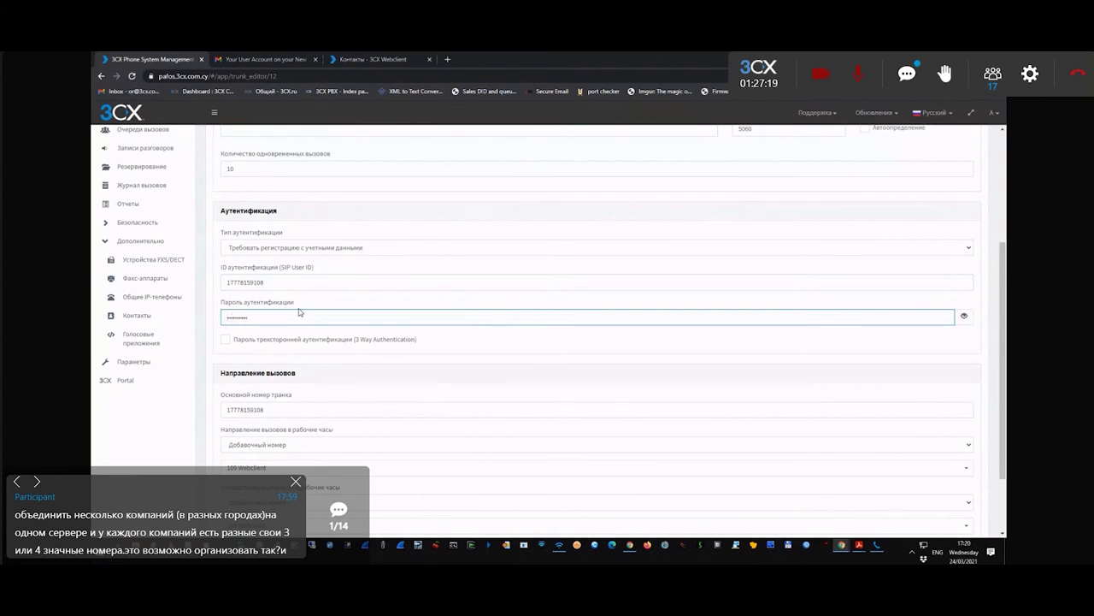
pyautogui.scroll(1, 305, 318)
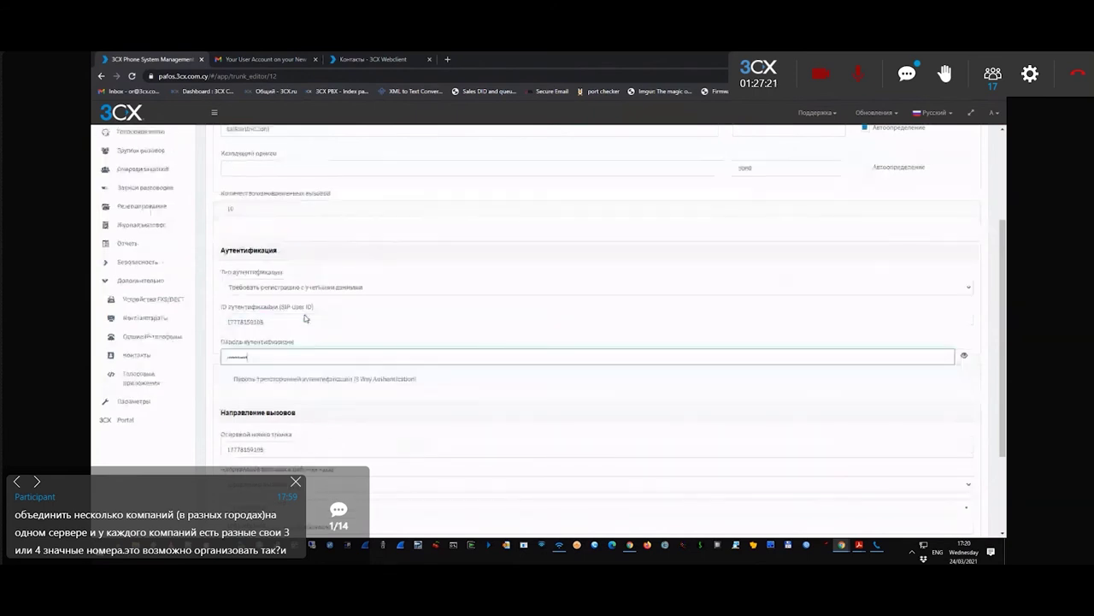
pyautogui.scroll(4, 371, 328)
pyautogui.click(293, 142)
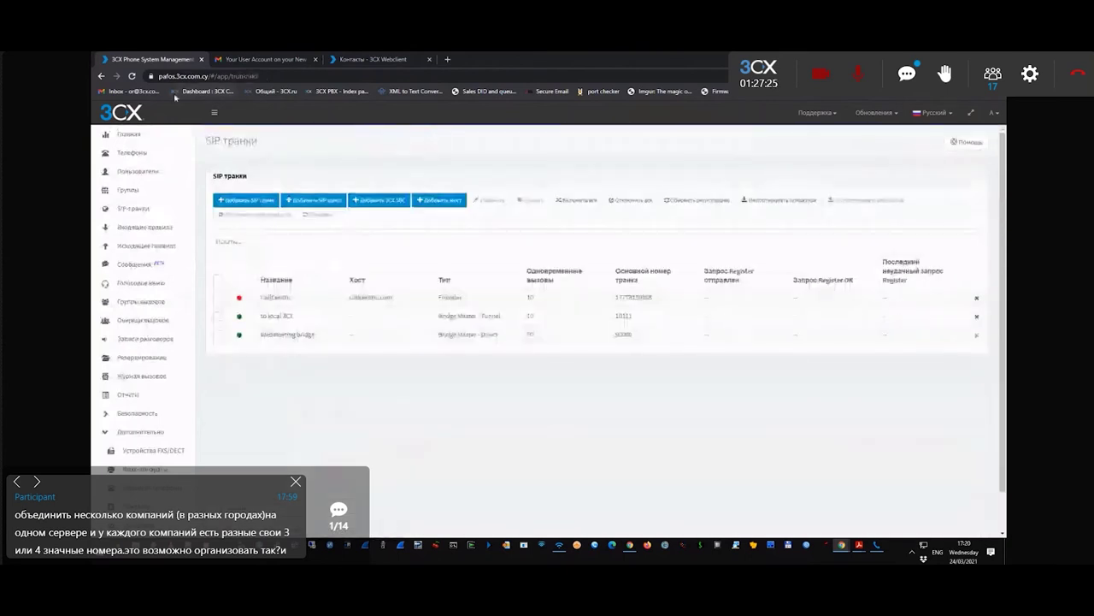
# - Refresh the SIP trunks list to confirm the CallCentric trunk shows Register OK
pyautogui.click(137, 76)
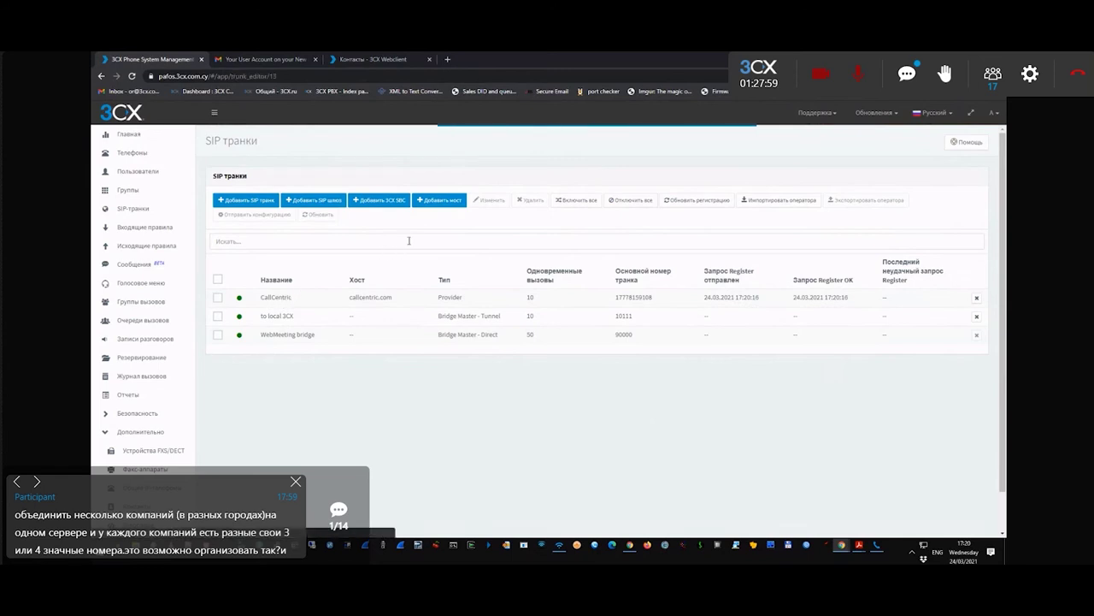
# - Rename the CallCentric trunk to CC108
pyautogui.scroll(-3, 409, 285)
pyautogui.scroll(5, 443, 321)
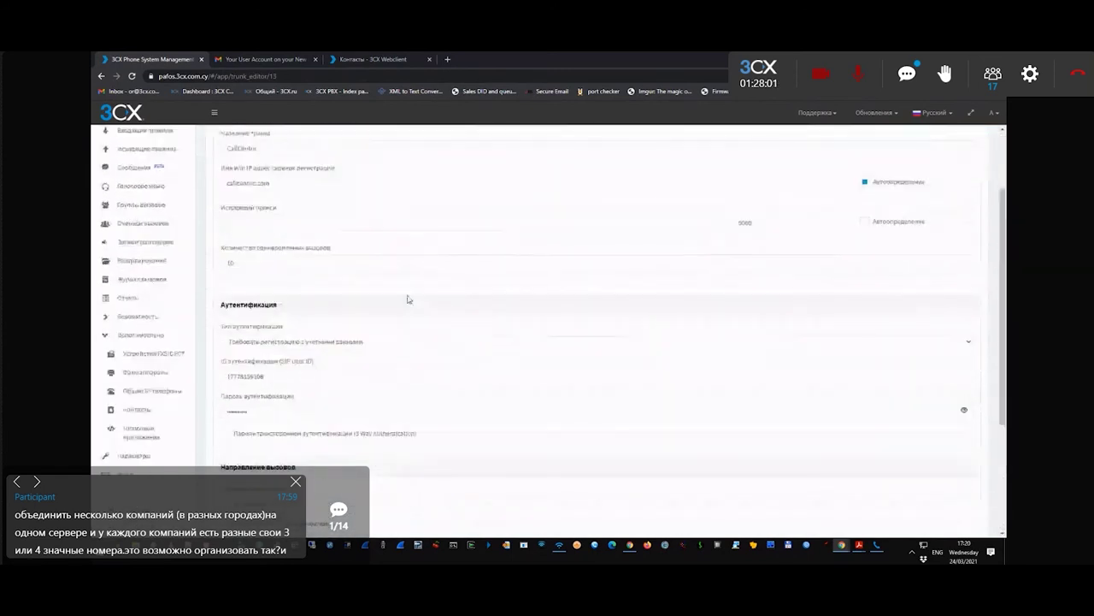
pyautogui.scroll(1, 219, 282)
pyautogui.click(222, 243)
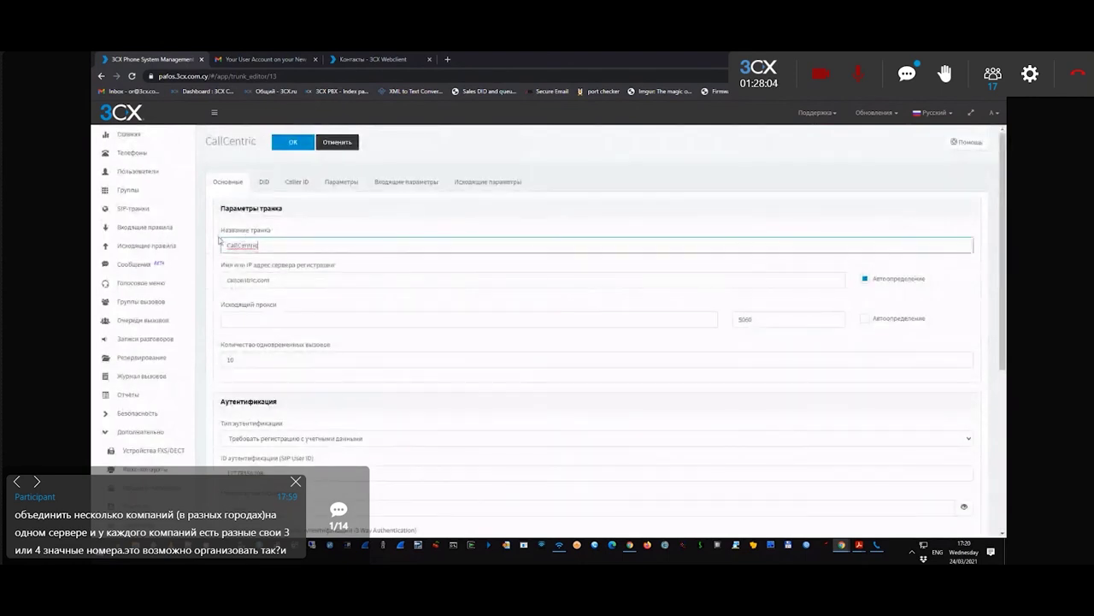
pyautogui.click(137, 208)
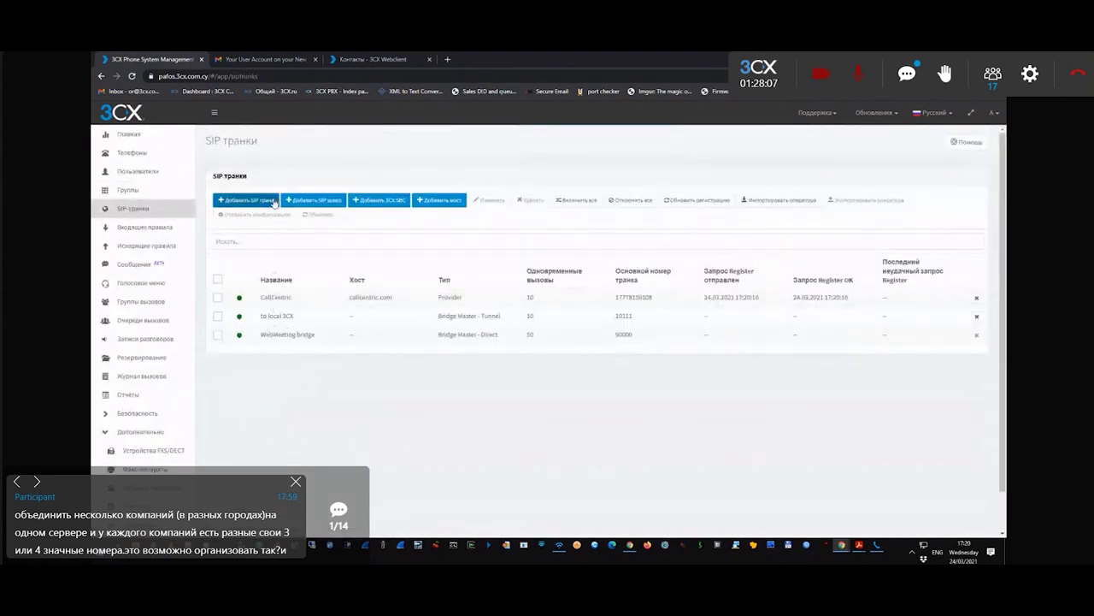
pyautogui.click(294, 300)
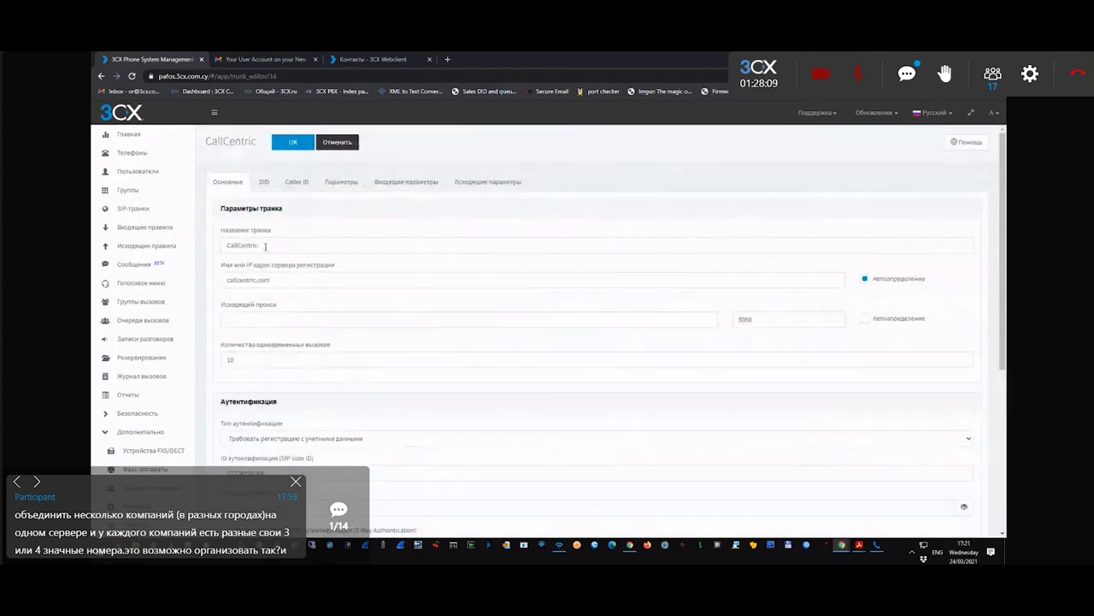
pyautogui.doubleClick(274, 243)
pyautogui.write('cc')
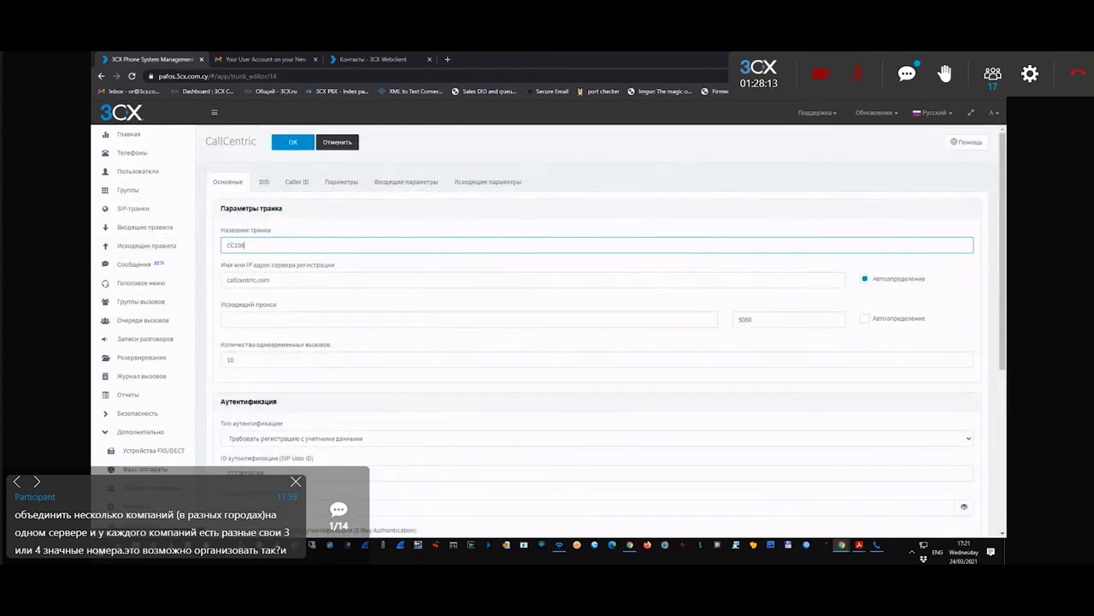
# - Add a second DID *123456 to the trunk and save the changes
pyautogui.click(263, 182)
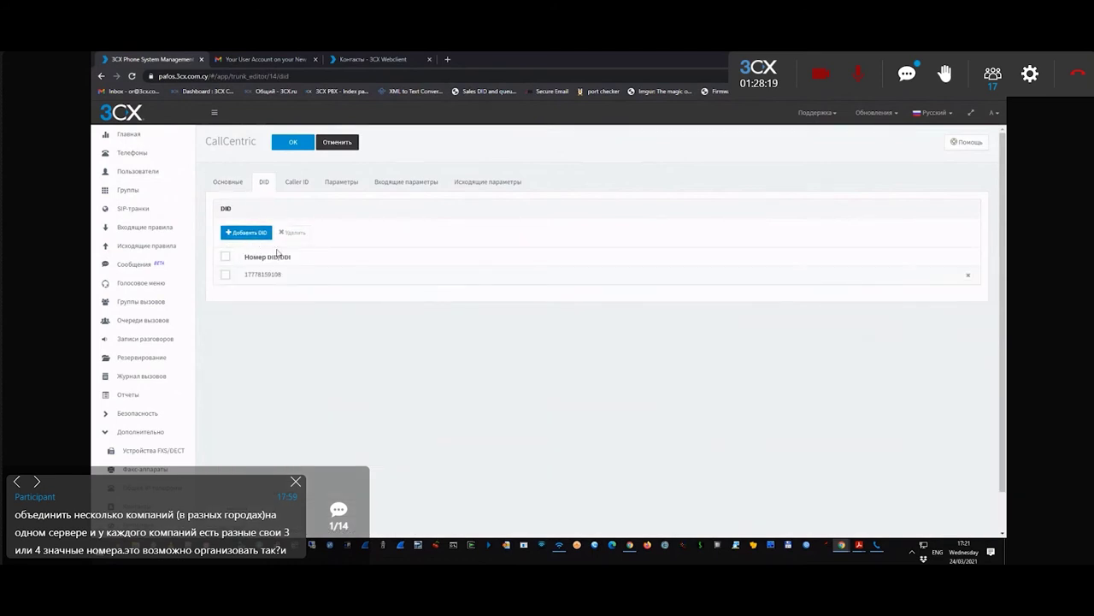
pyautogui.click(250, 233)
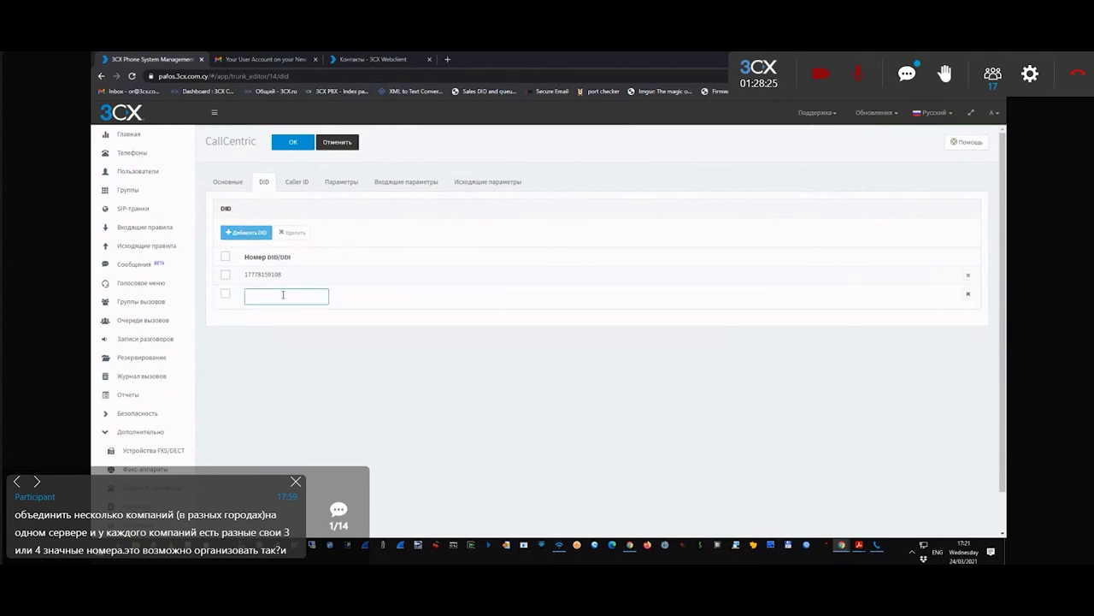
pyautogui.write('*123456')
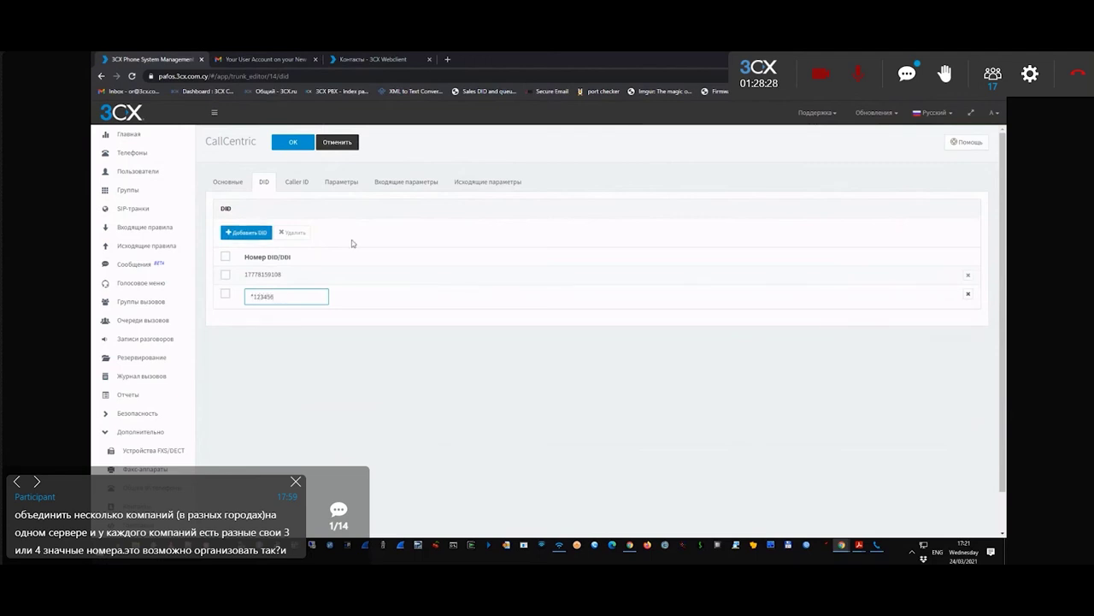
pyautogui.click(376, 272)
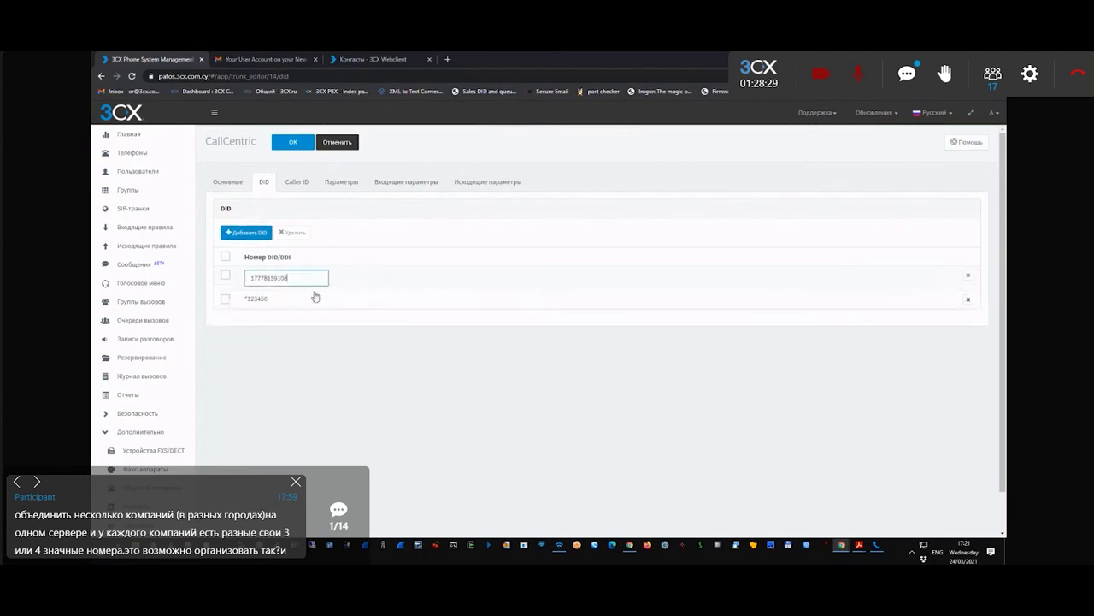
pyautogui.click(295, 183)
pyautogui.click(295, 142)
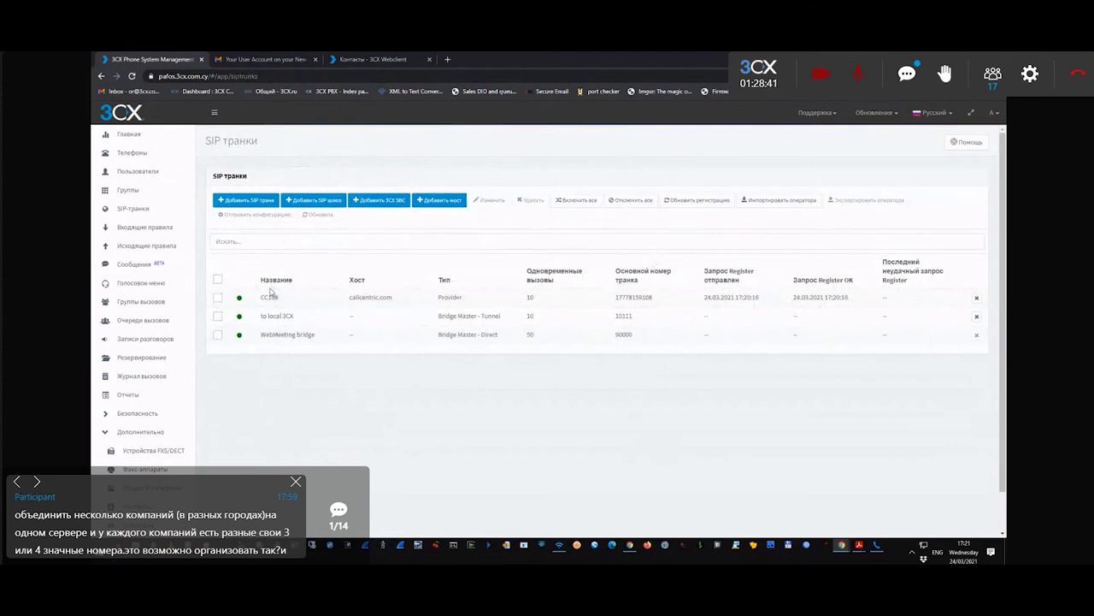
# - Select the CC108 trunk, then go to the inbound rules page
pyautogui.click(218, 297)
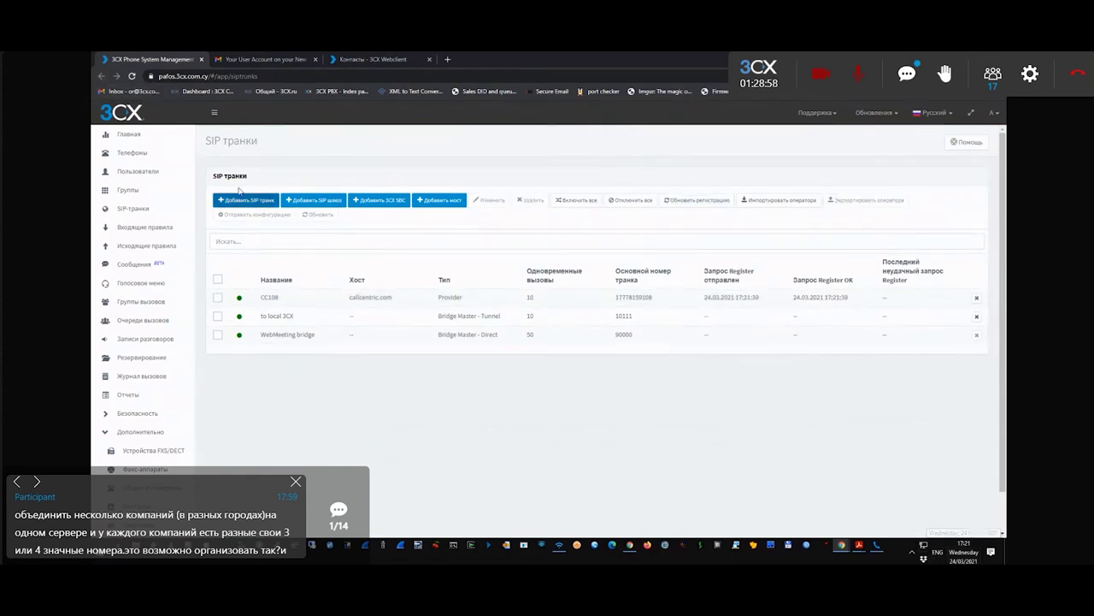
pyautogui.click(145, 232)
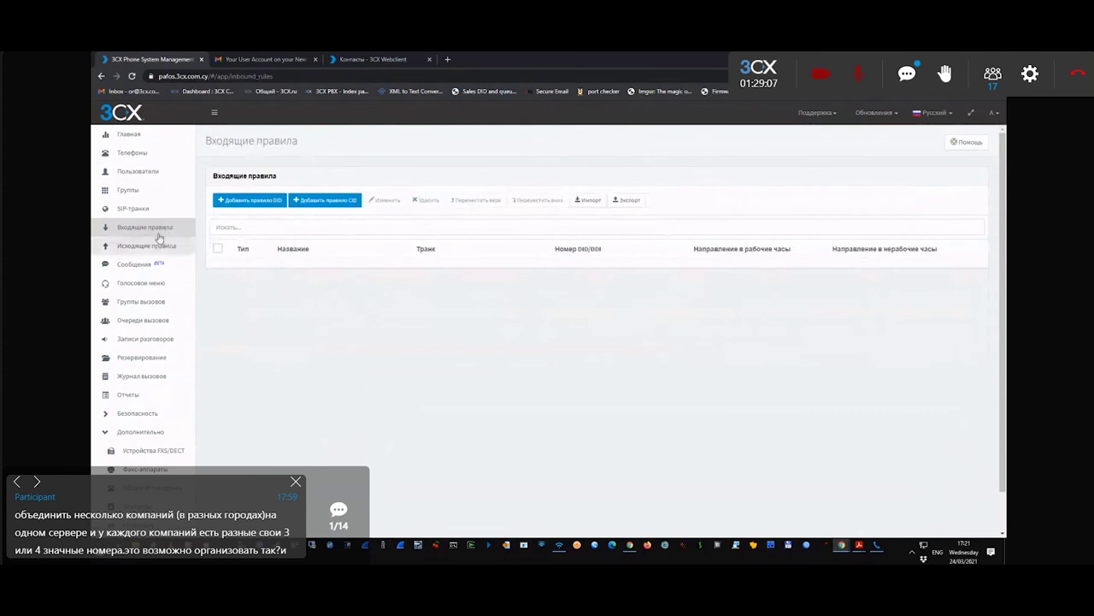
pyautogui.click(250, 199)
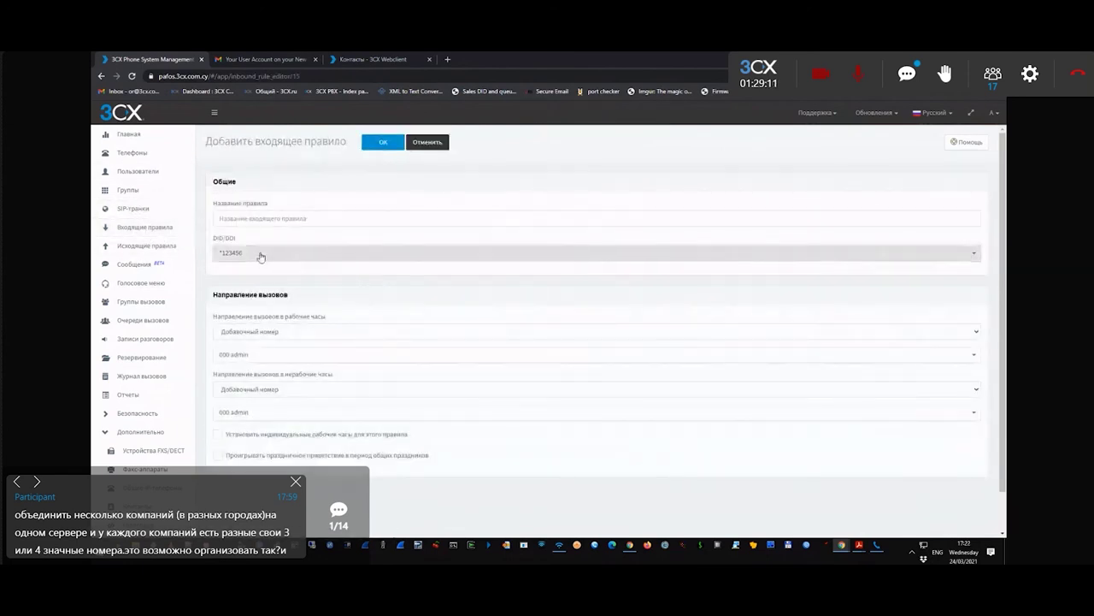
pyautogui.click(253, 253)
pyautogui.click(251, 281)
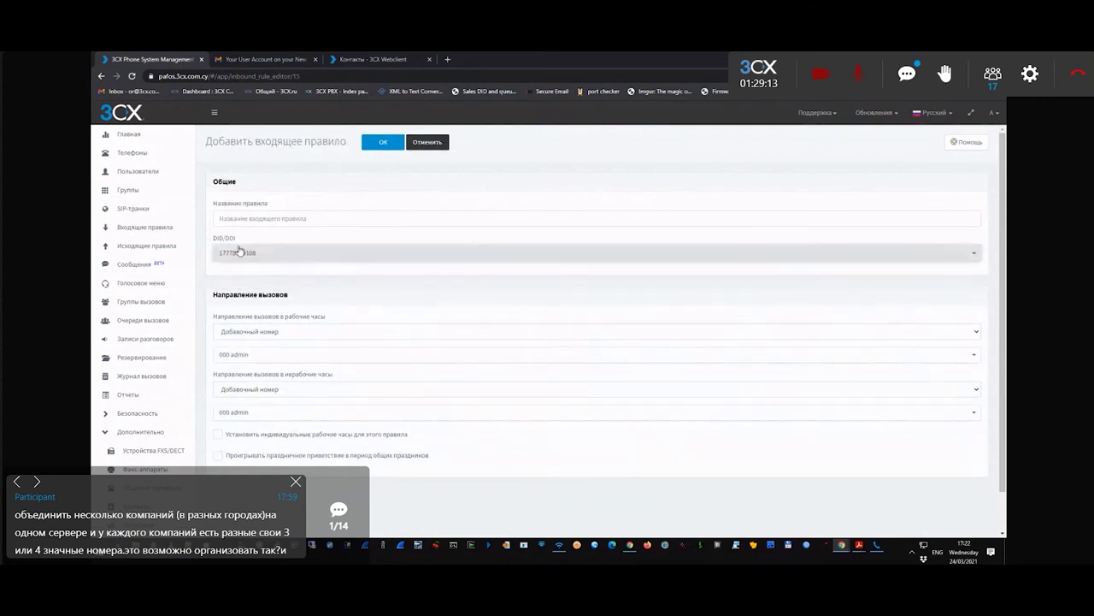
pyautogui.click(253, 214)
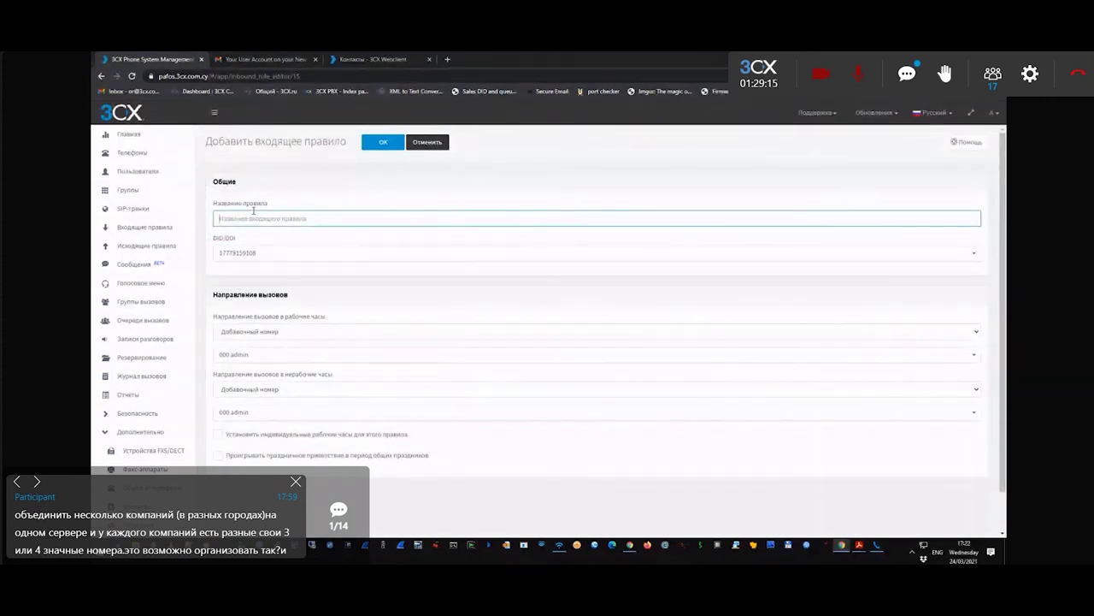
pyautogui.write('Webinar')
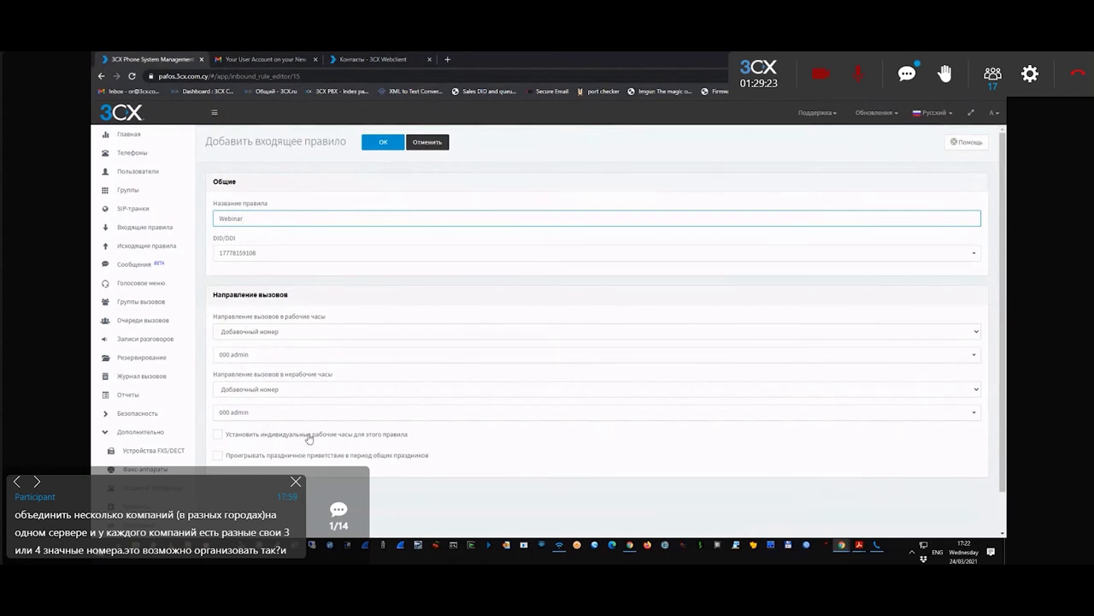
pyautogui.click(256, 354)
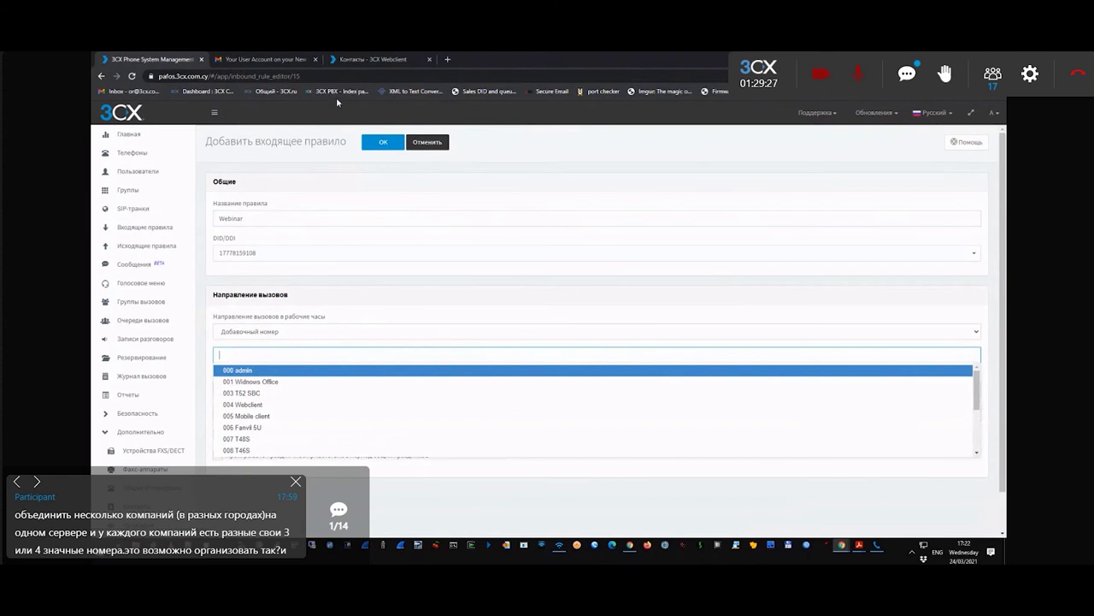
pyautogui.click(353, 57)
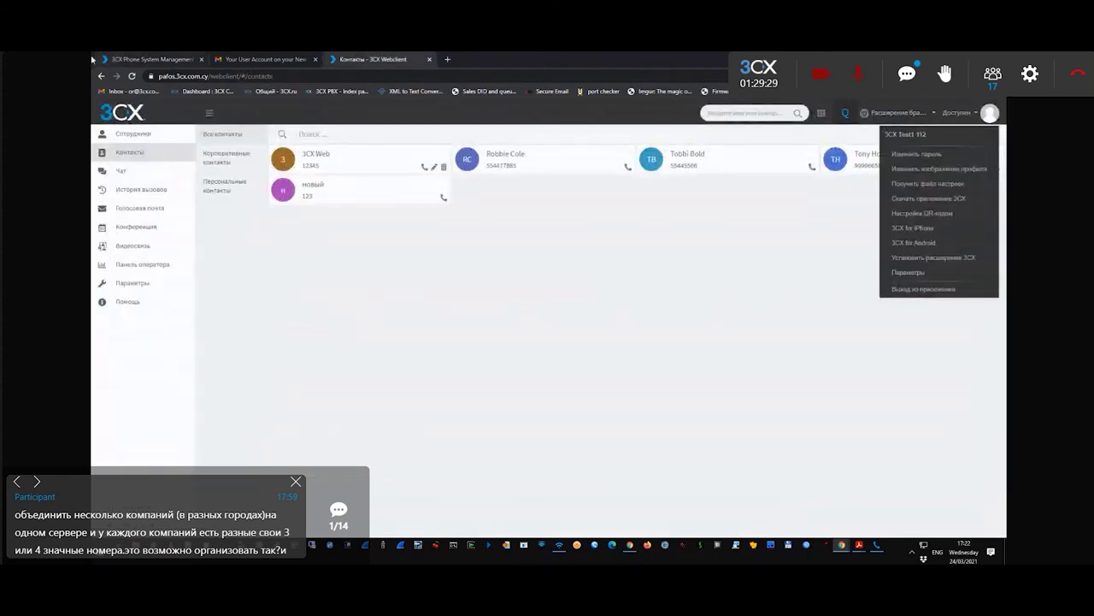
# - Log out of the 3CX web client
pyautogui.click(147, 59)
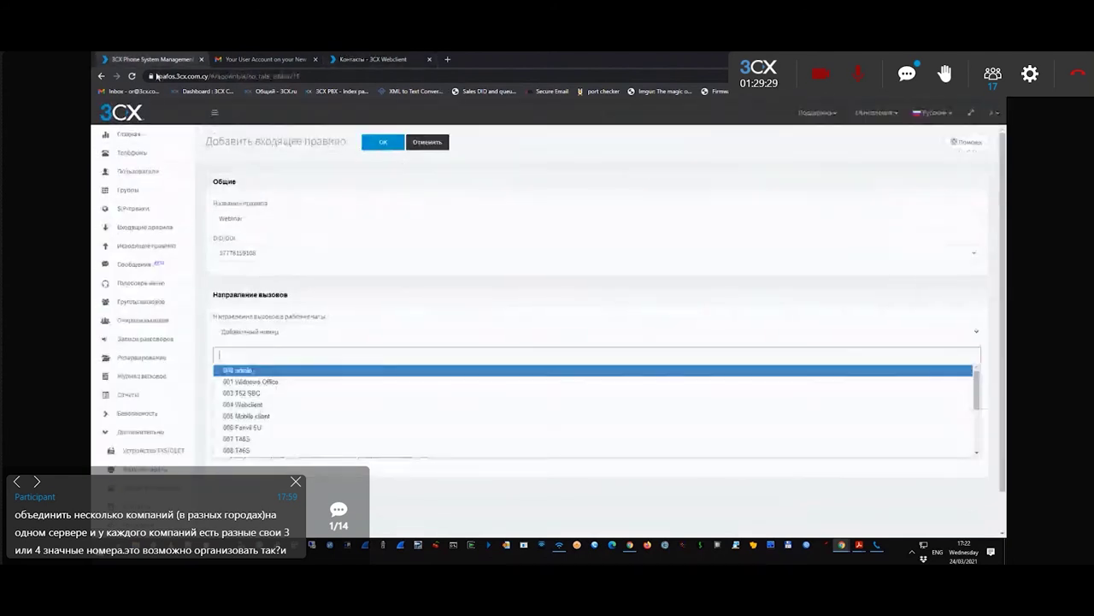
pyautogui.click(876, 543)
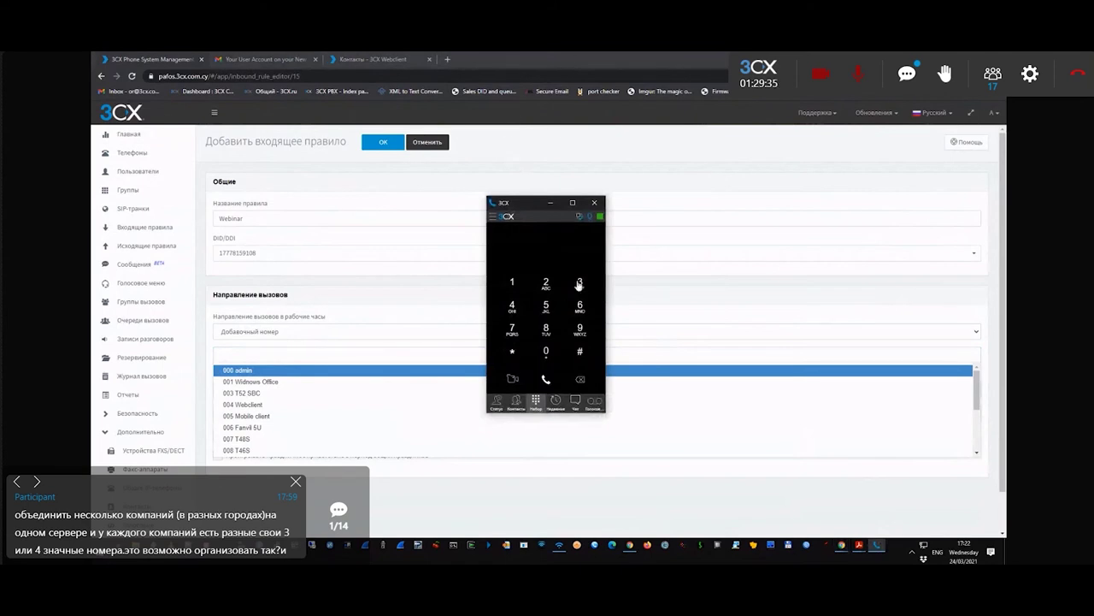
pyautogui.click(375, 61)
pyautogui.click(990, 113)
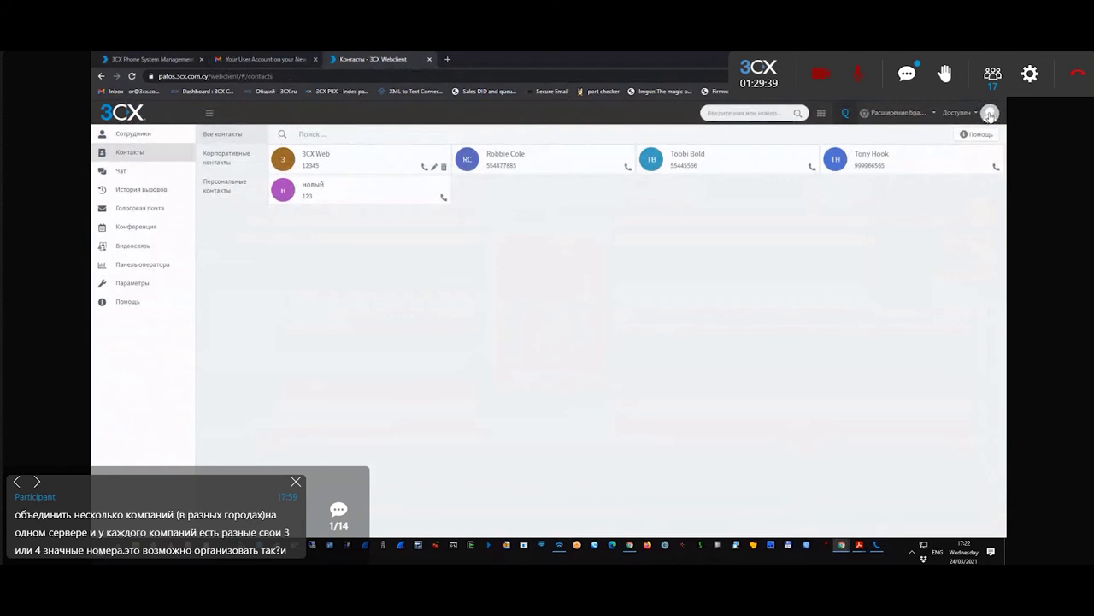
pyautogui.click(990, 113)
pyautogui.click(923, 288)
# - In the 3CX desktop app, activate and confirm the 3CX Test1 account, then return to the main view
pyautogui.click(912, 552)
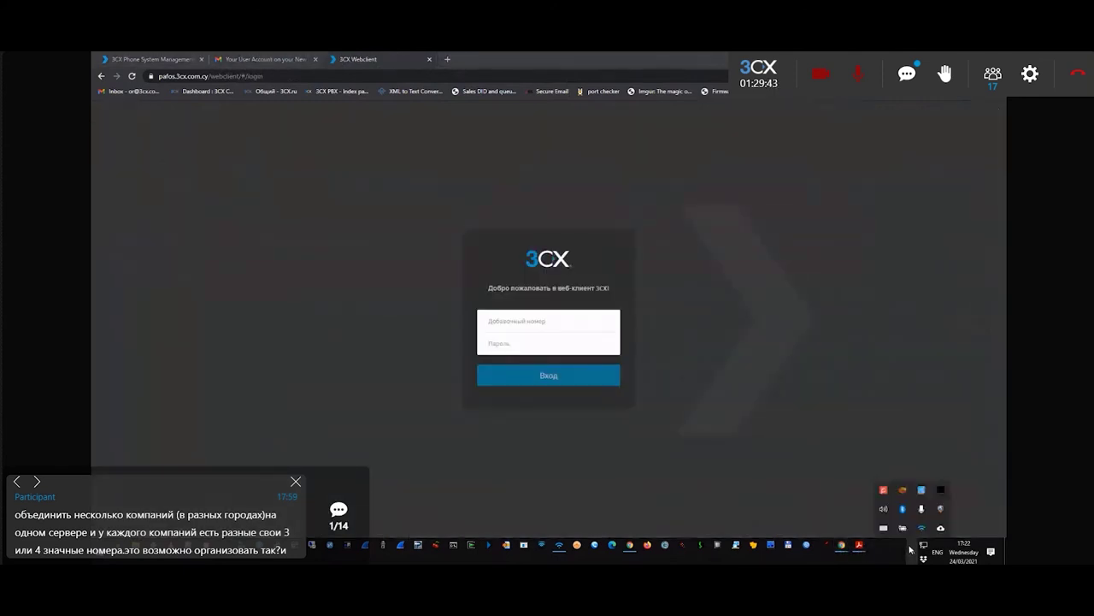
pyautogui.click(920, 528)
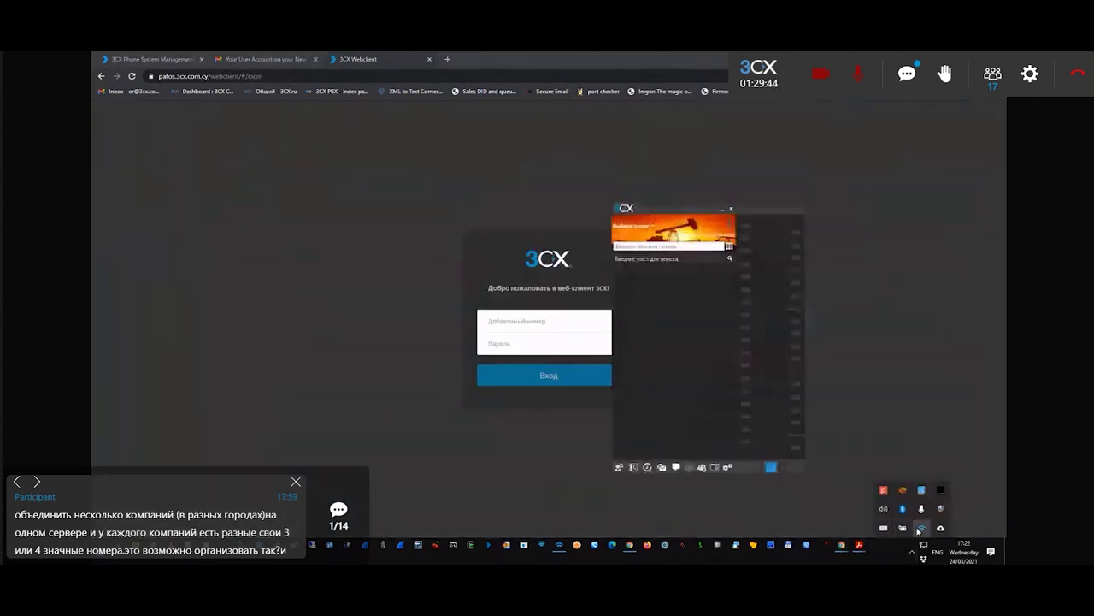
pyautogui.click(728, 468)
pyautogui.click(633, 234)
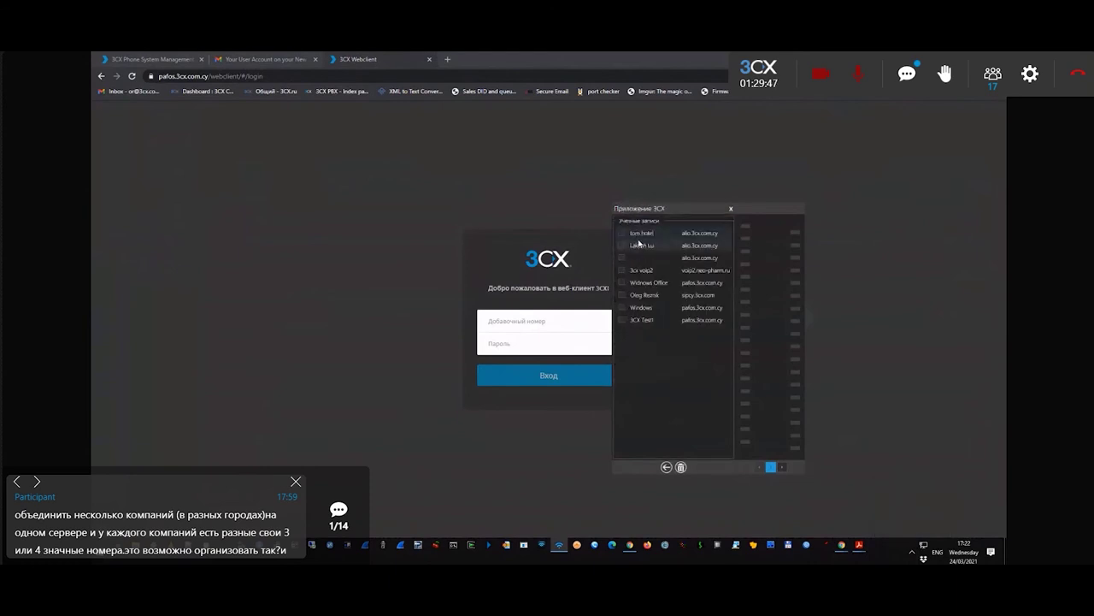
pyautogui.click(622, 321)
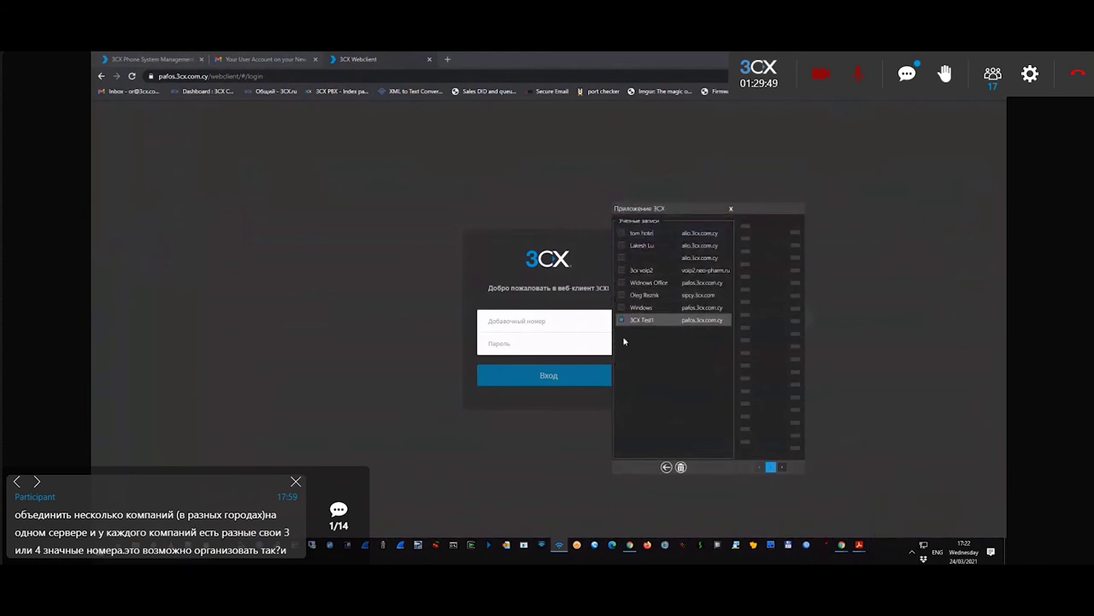
pyautogui.doubleClick(688, 323)
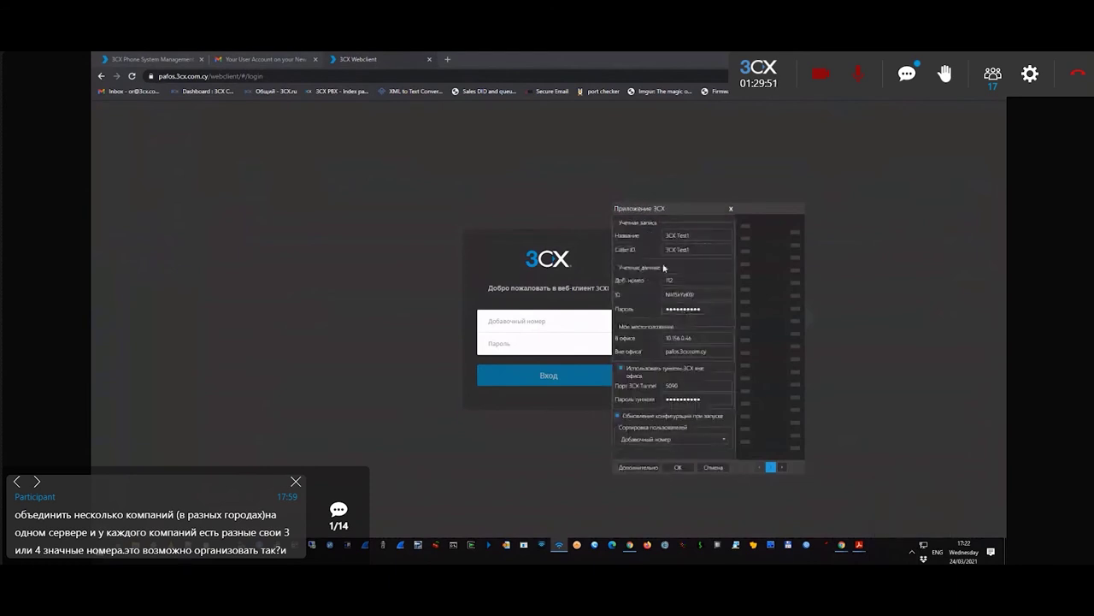
pyautogui.click(680, 466)
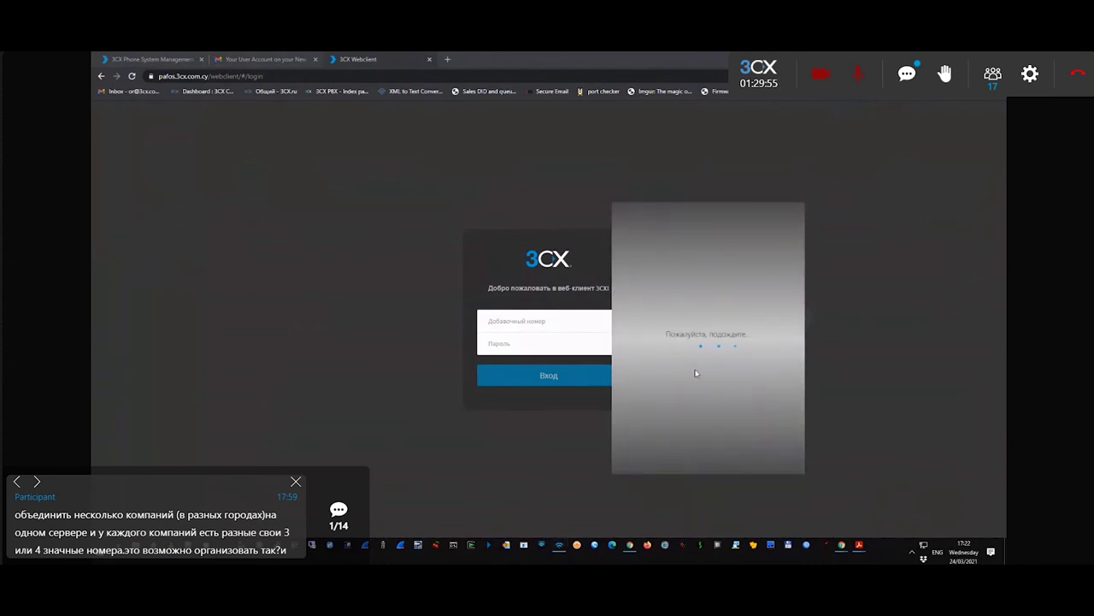
pyautogui.click(669, 468)
pyautogui.click(671, 469)
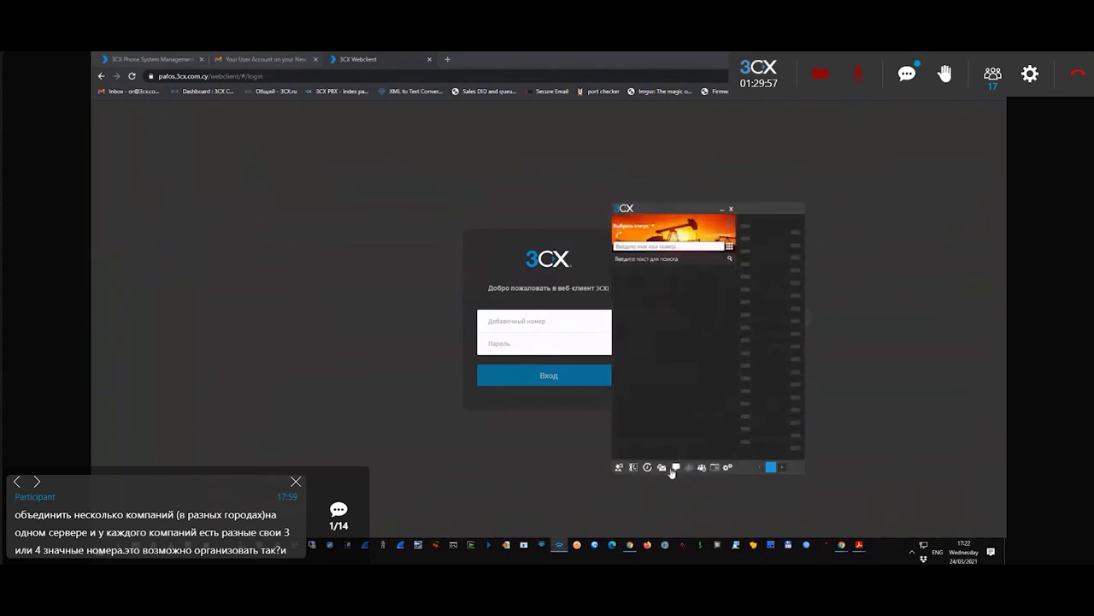
pyautogui.moveTo(660, 205); pyautogui.dragTo(750, 215)
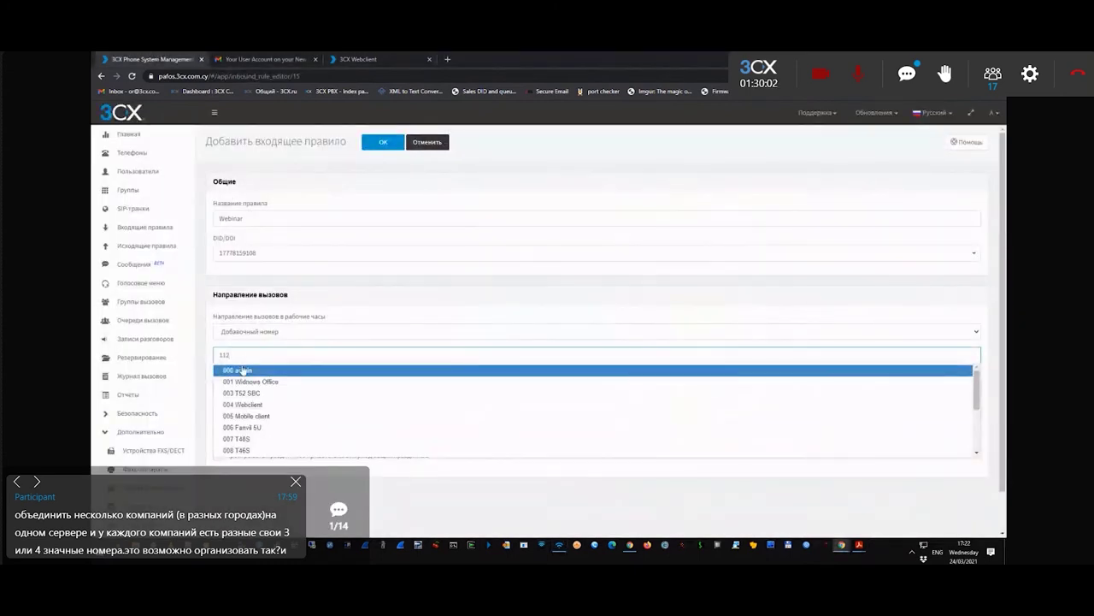
# - Route the Webinar rule to 112 3CX Test1 in and outside office hours, and save it
pyautogui.click(244, 369)
pyautogui.click(246, 411)
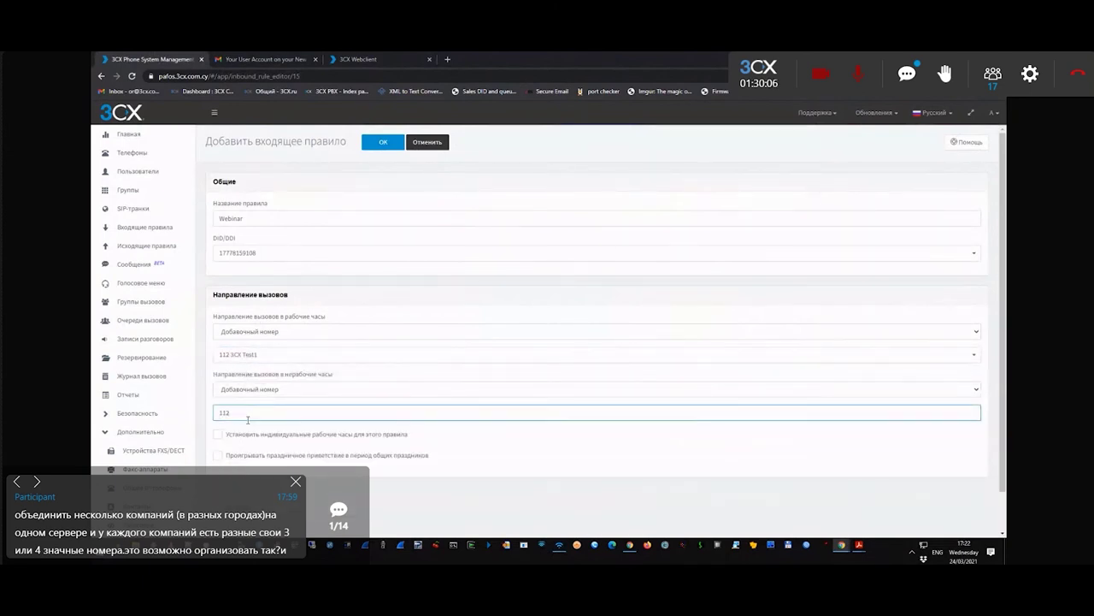
pyautogui.click(244, 425)
pyautogui.click(382, 142)
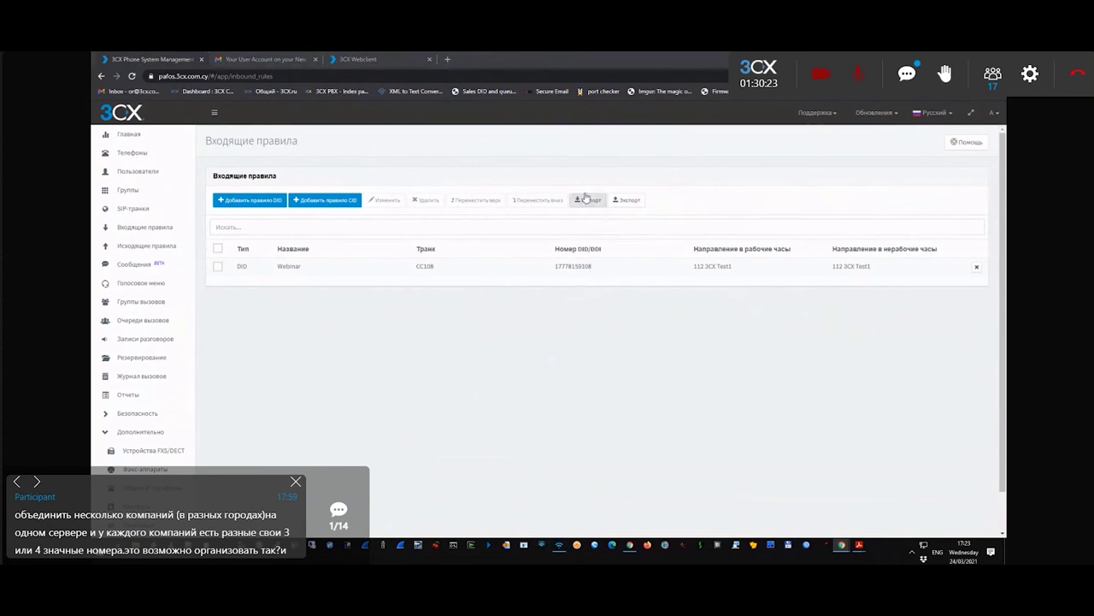
# - Review the 3CXPhone softphone's SIP accounts without changing anything
pyautogui.click(923, 543)
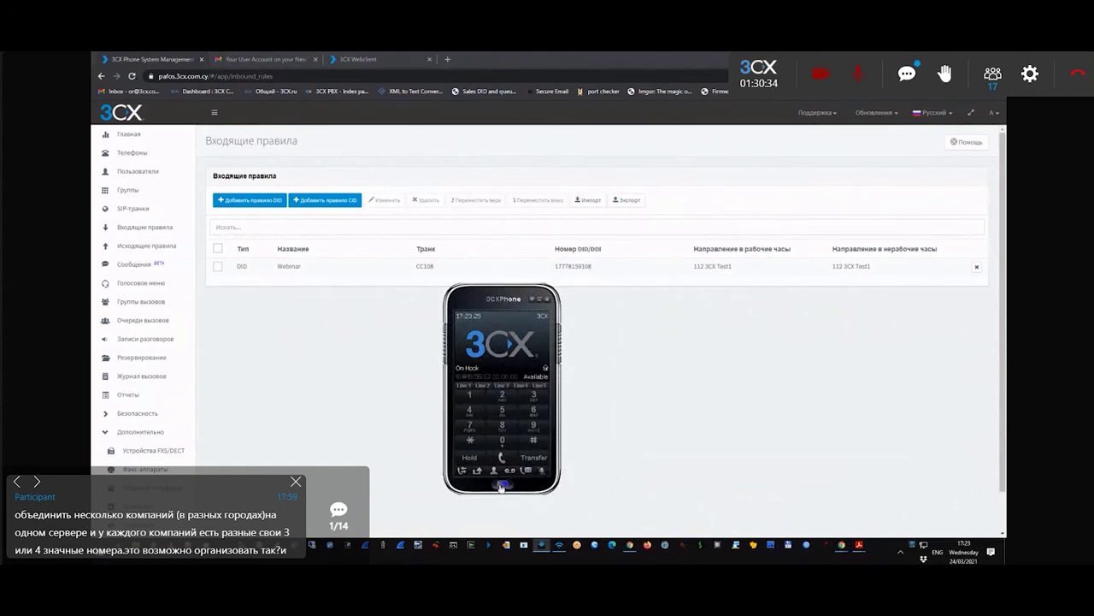
pyautogui.click(502, 485)
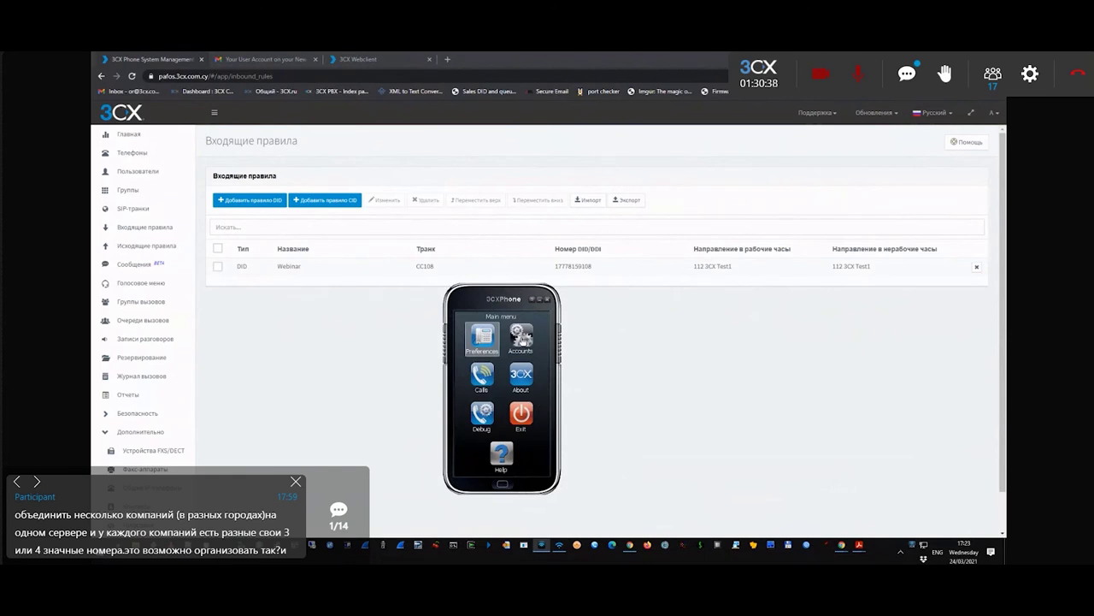
pyautogui.click(523, 344)
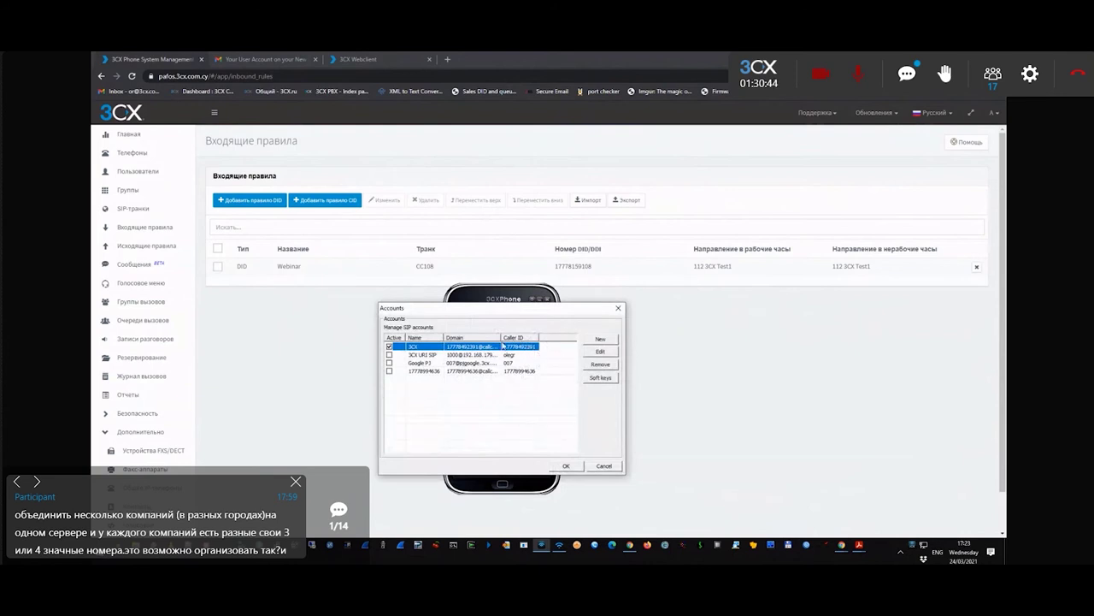
pyautogui.click(605, 467)
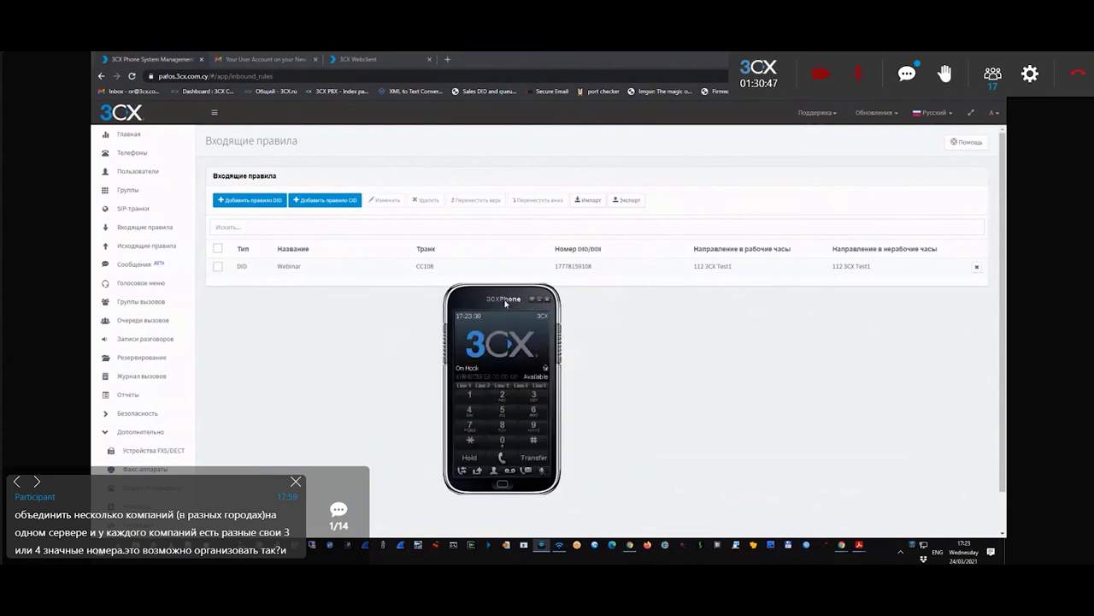
pyautogui.click(584, 274)
pyautogui.doubleClick(559, 274)
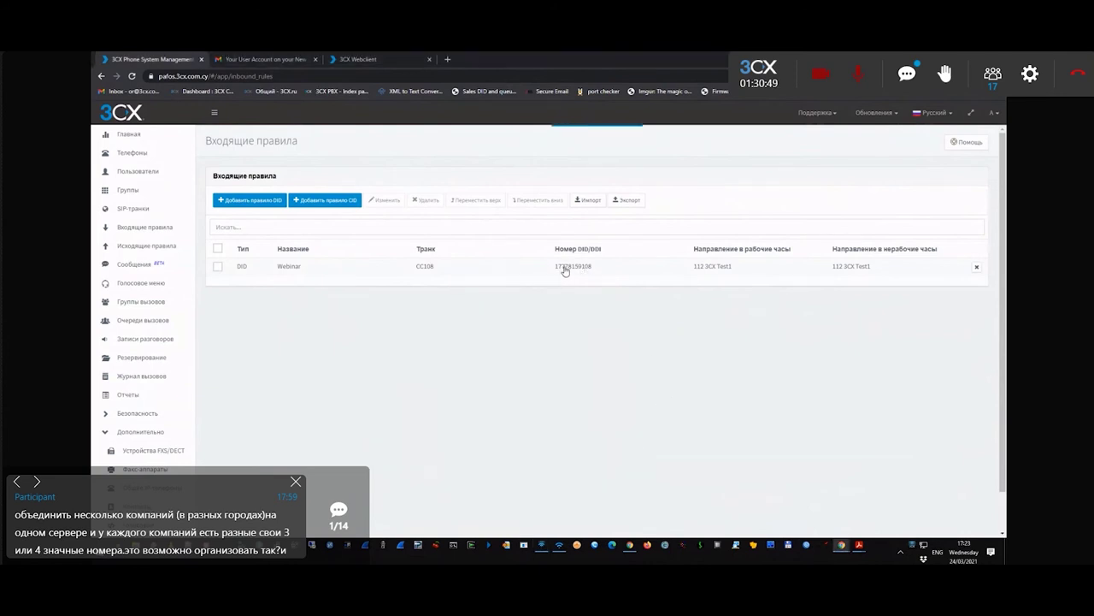
pyautogui.moveTo(260, 254); pyautogui.dragTo(234, 244)
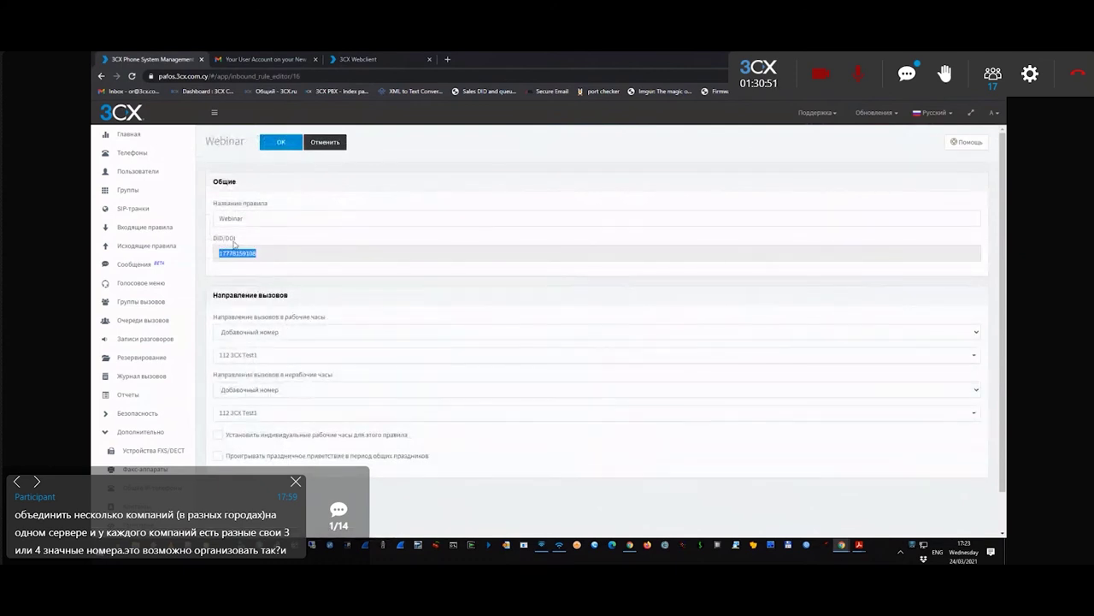
pyautogui.click(281, 142)
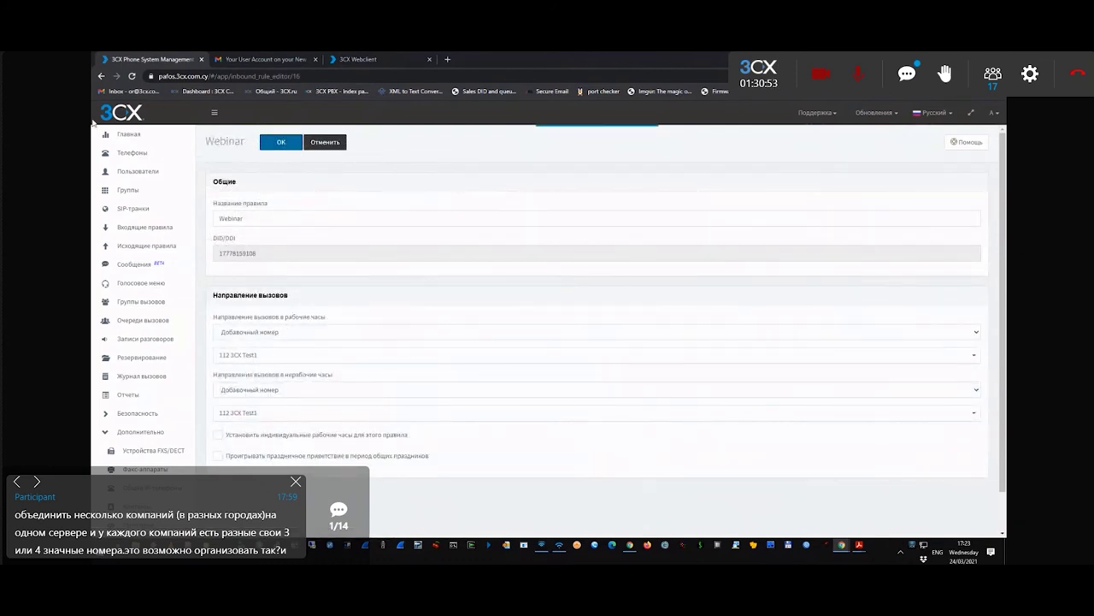
pyautogui.click(541, 543)
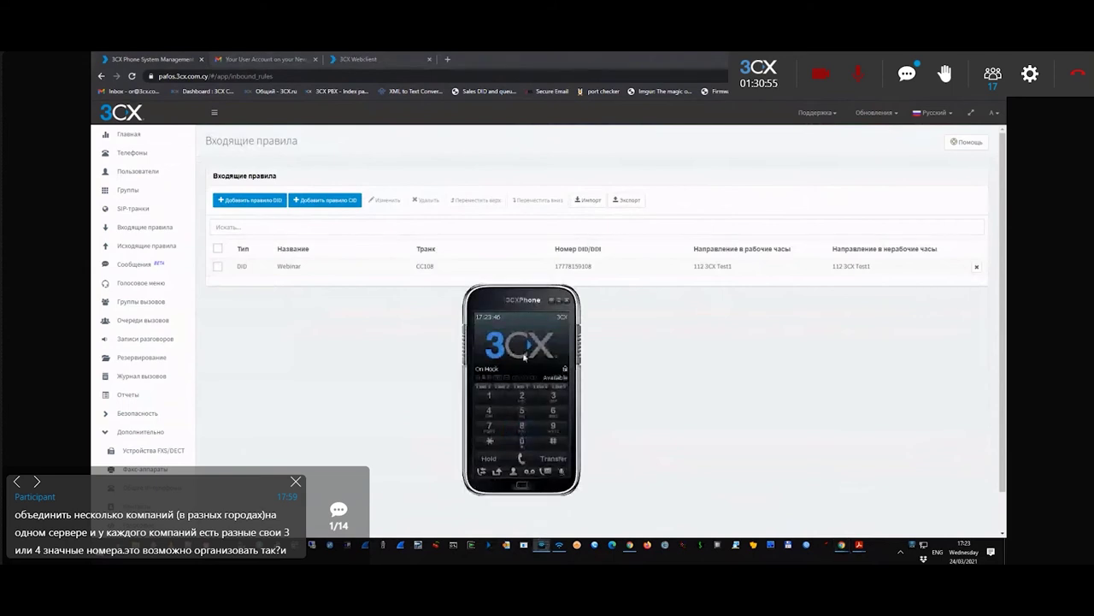
pyautogui.click(152, 178)
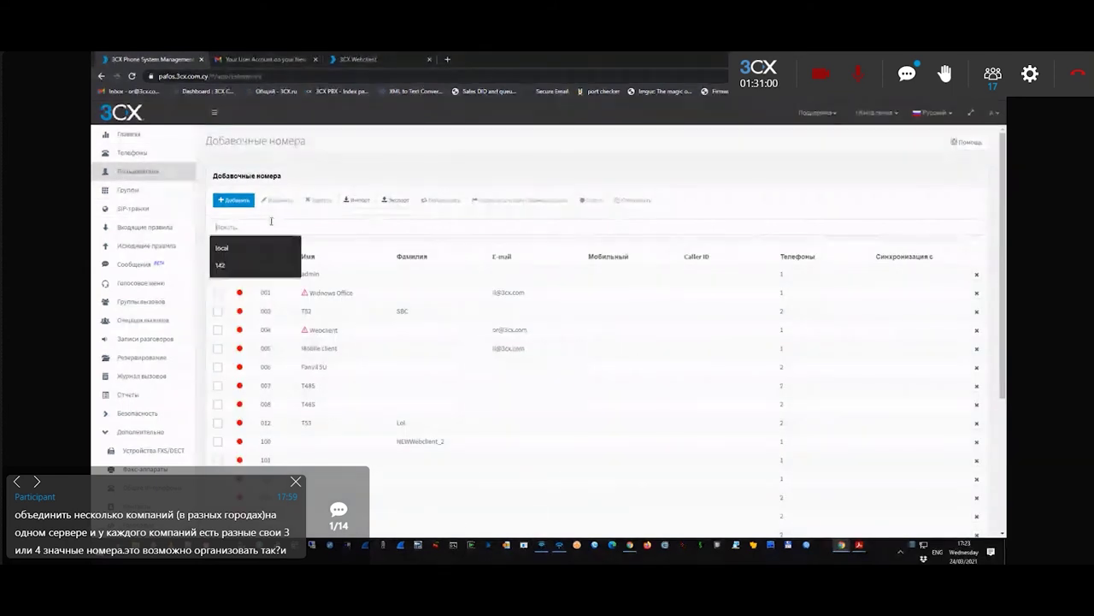
pyautogui.click(541, 544)
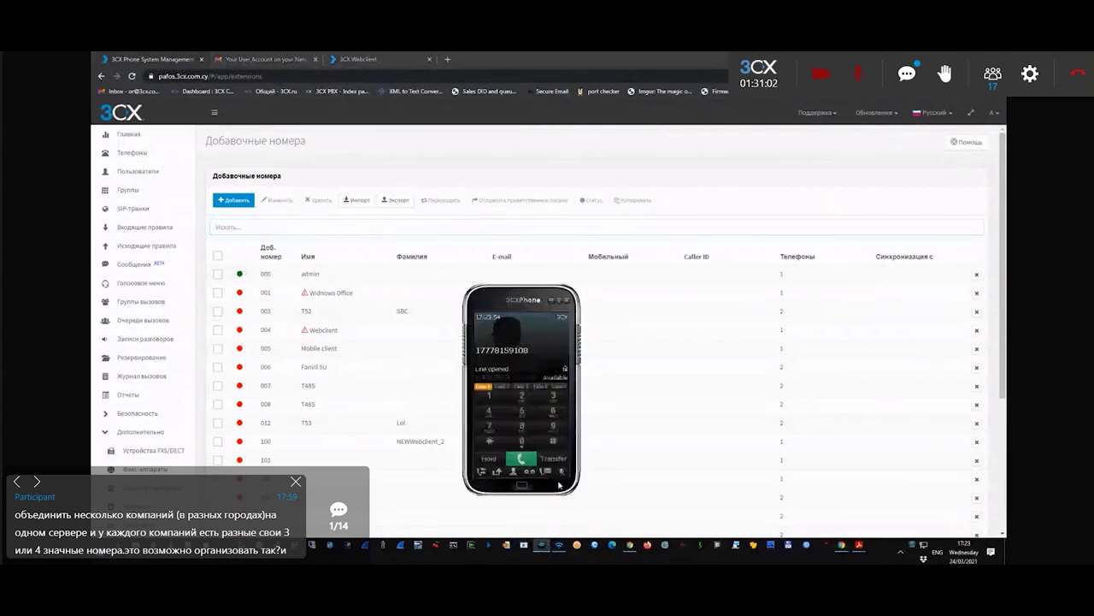
pyautogui.click(521, 459)
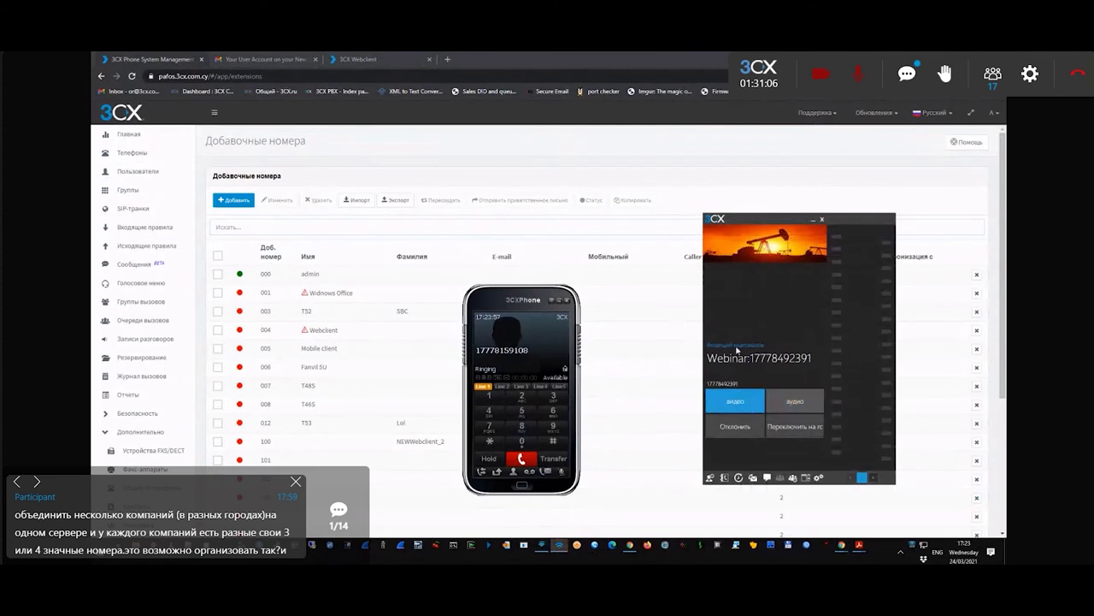
pyautogui.click(796, 402)
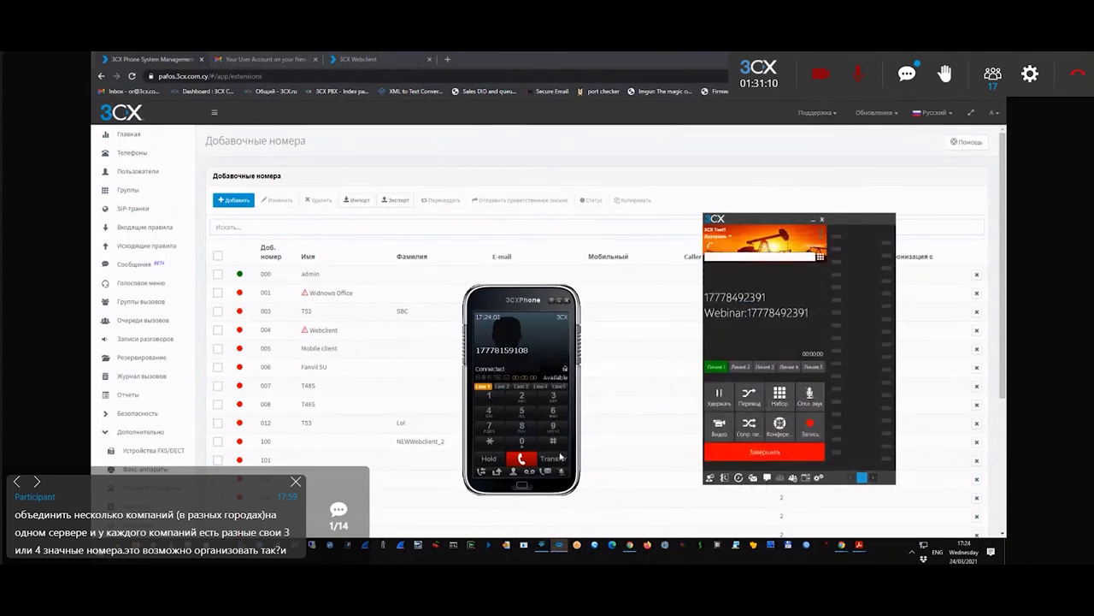
pyautogui.click(809, 396)
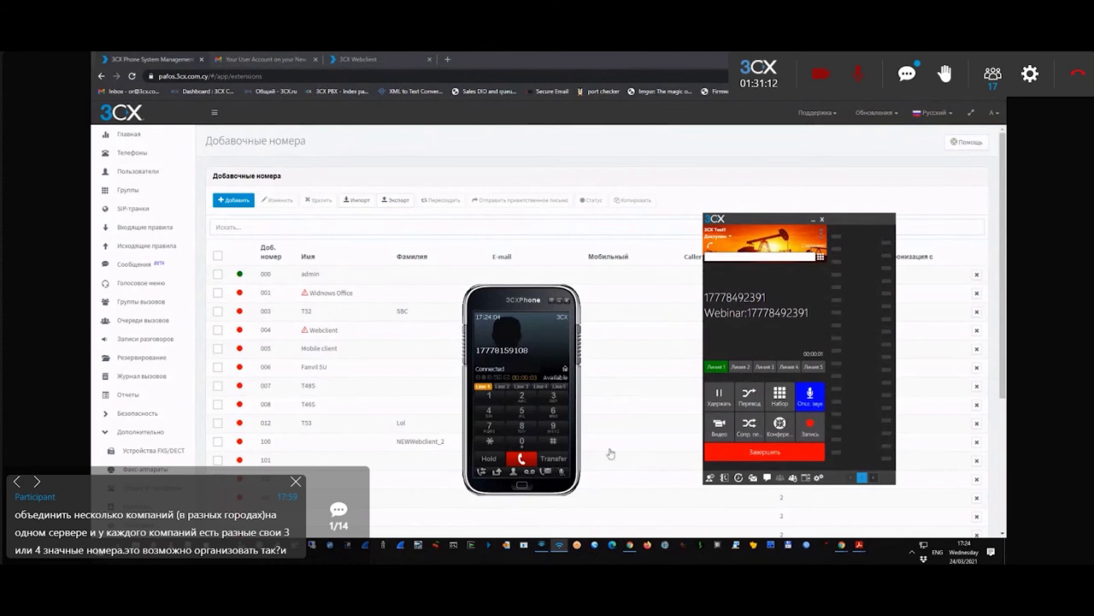
pyautogui.click(561, 472)
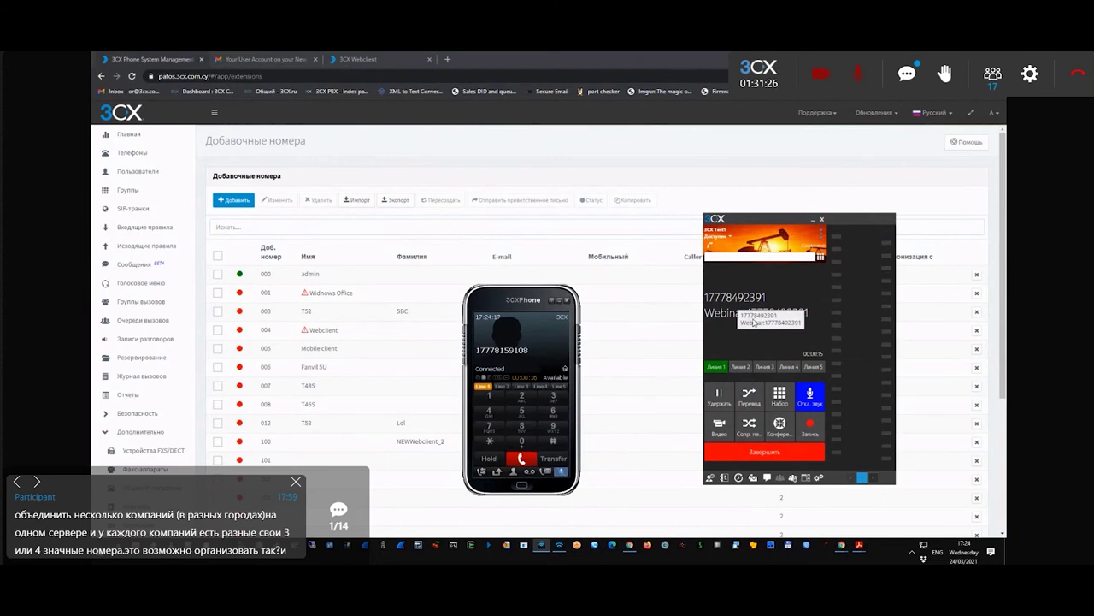
pyautogui.click(128, 134)
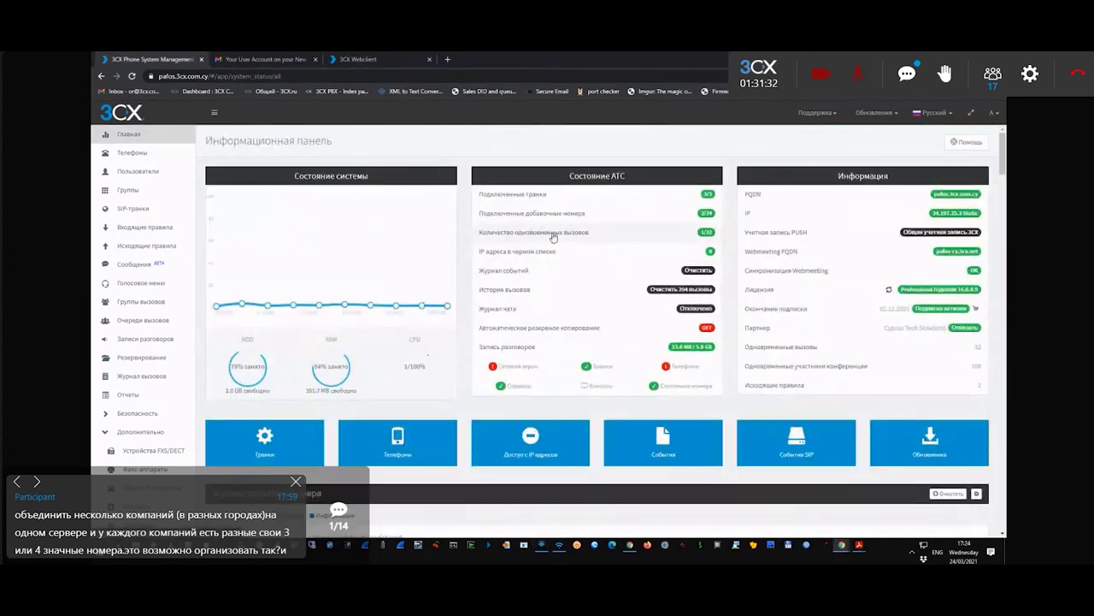
pyautogui.click(560, 236)
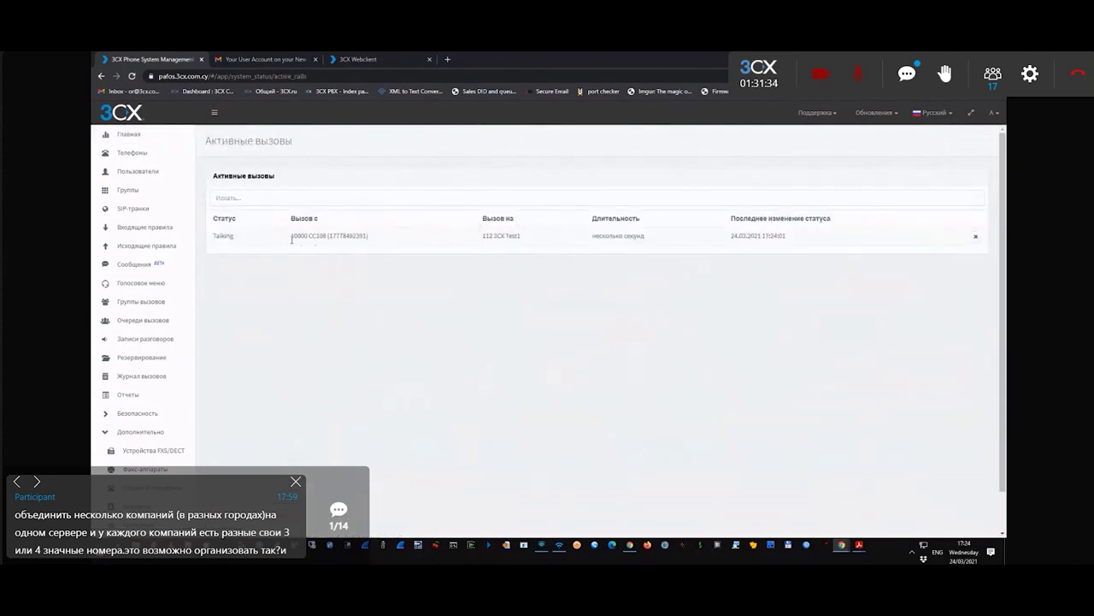
pyautogui.moveTo(292, 238); pyautogui.dragTo(368, 235)
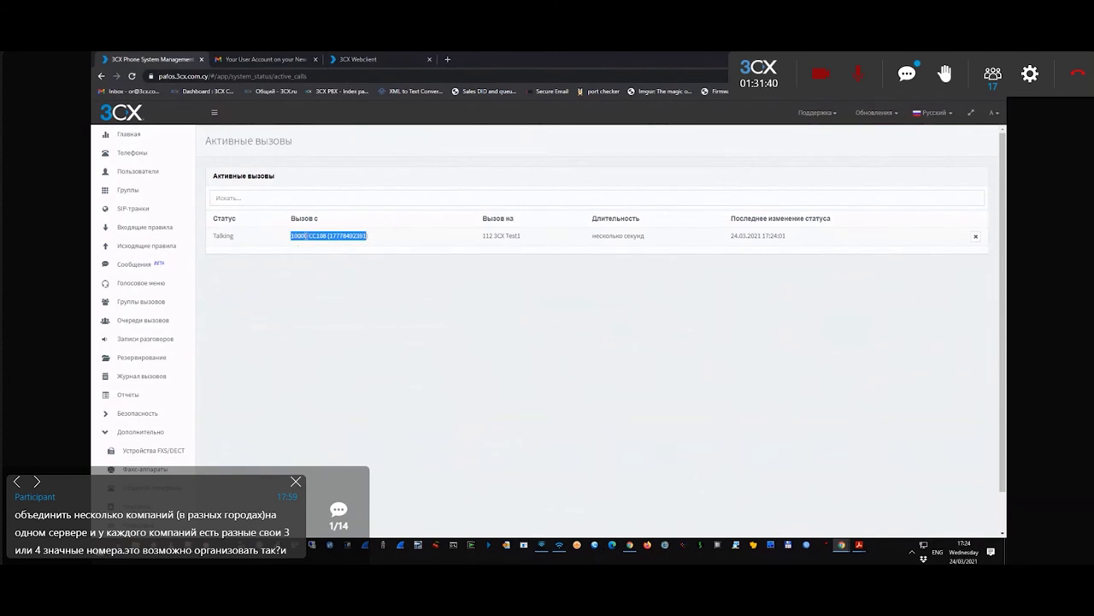
pyautogui.click(132, 208)
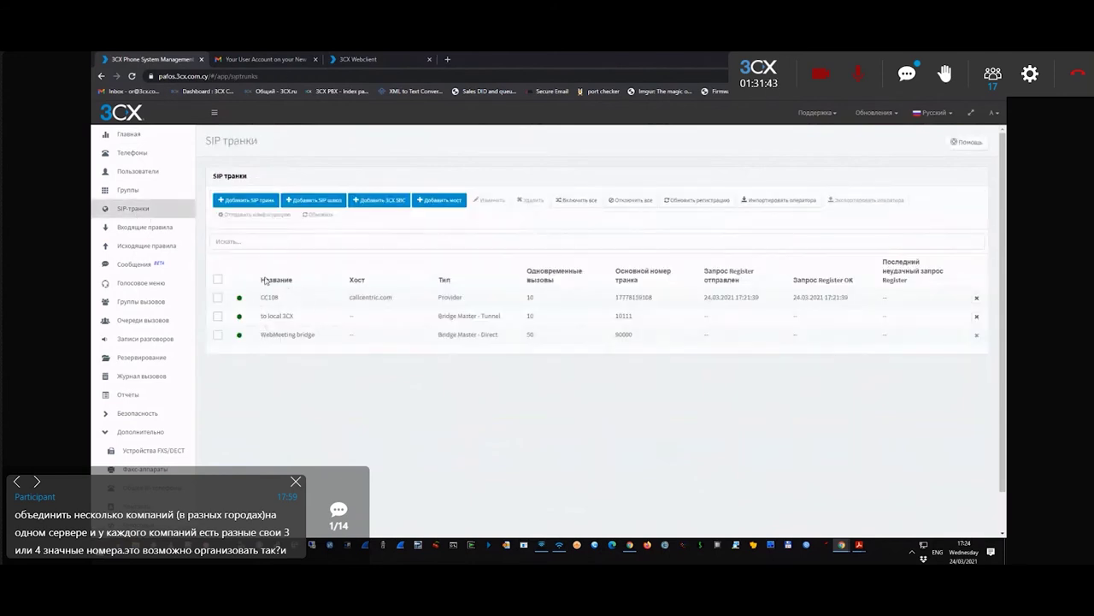
pyautogui.click(258, 237)
pyautogui.write('10000')
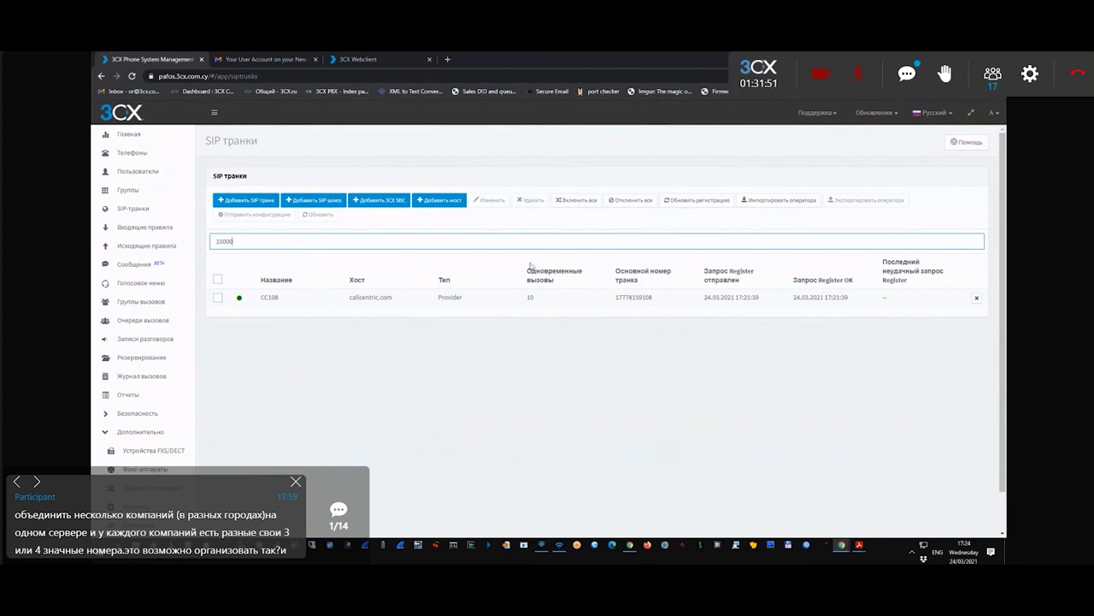
# - Bring up the 3CX web client and view the address book contacts
pyautogui.click(559, 545)
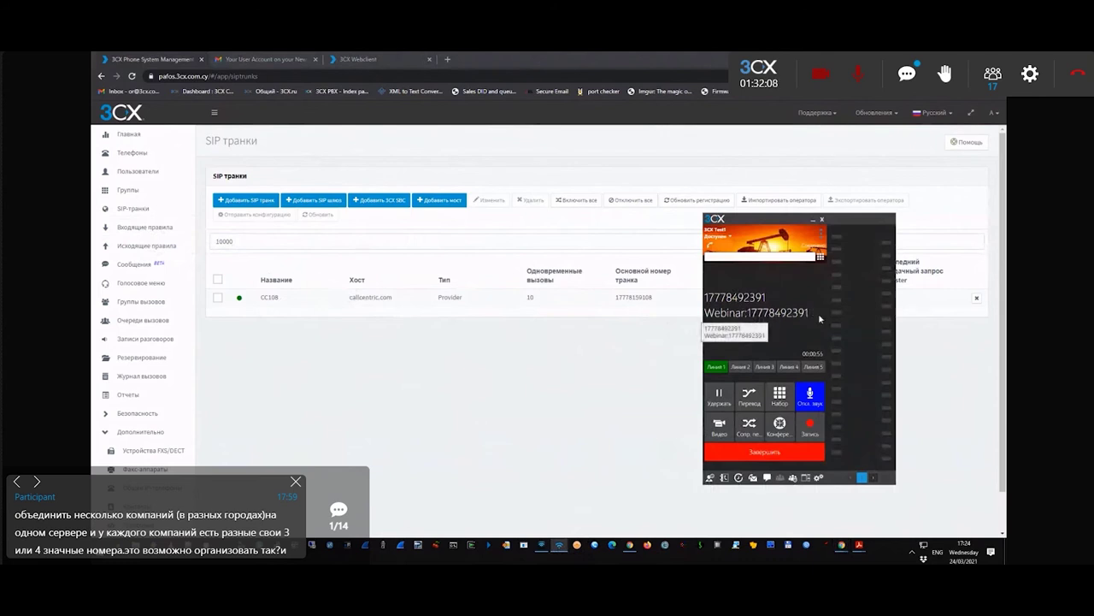
pyautogui.scroll(-1, 478, 342)
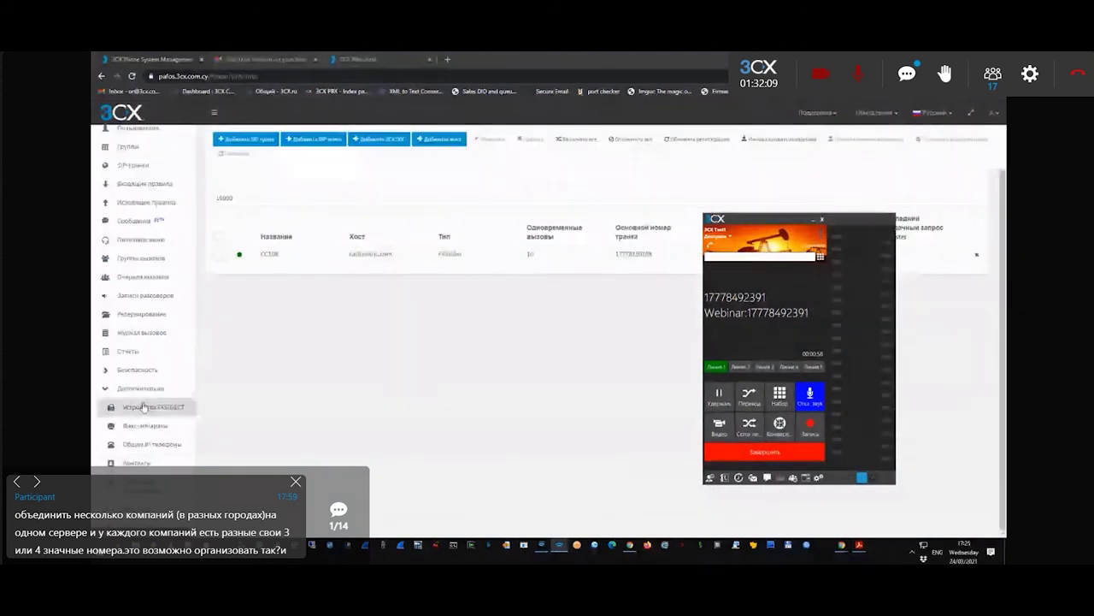
pyautogui.click(147, 466)
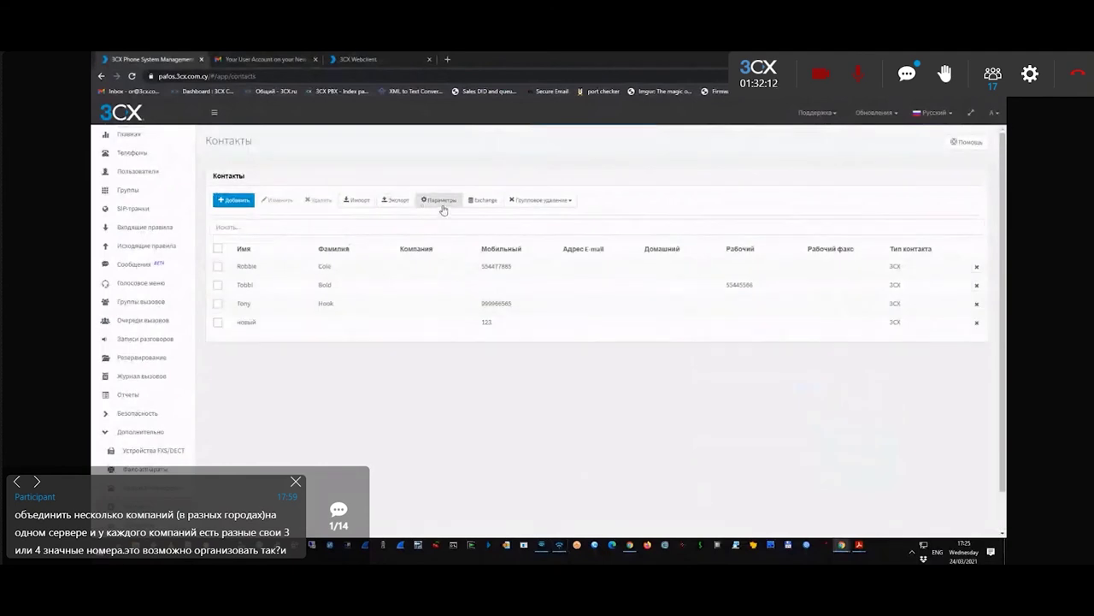
# - Set the address book to add group, queue or DID names after the caller name, and save
pyautogui.click(442, 205)
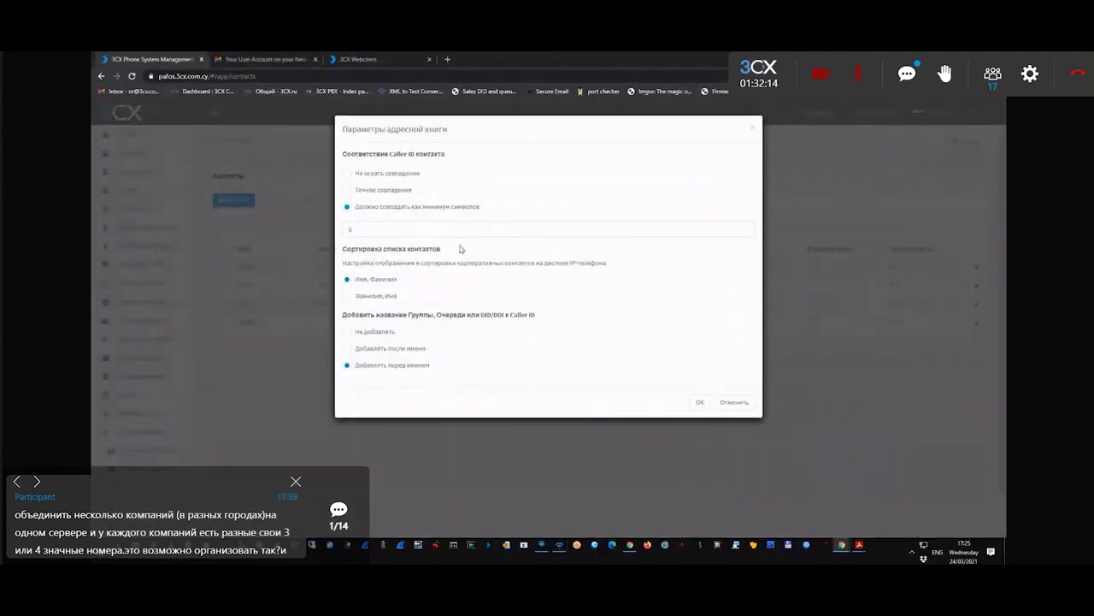
pyautogui.moveTo(343, 154); pyautogui.dragTo(423, 174)
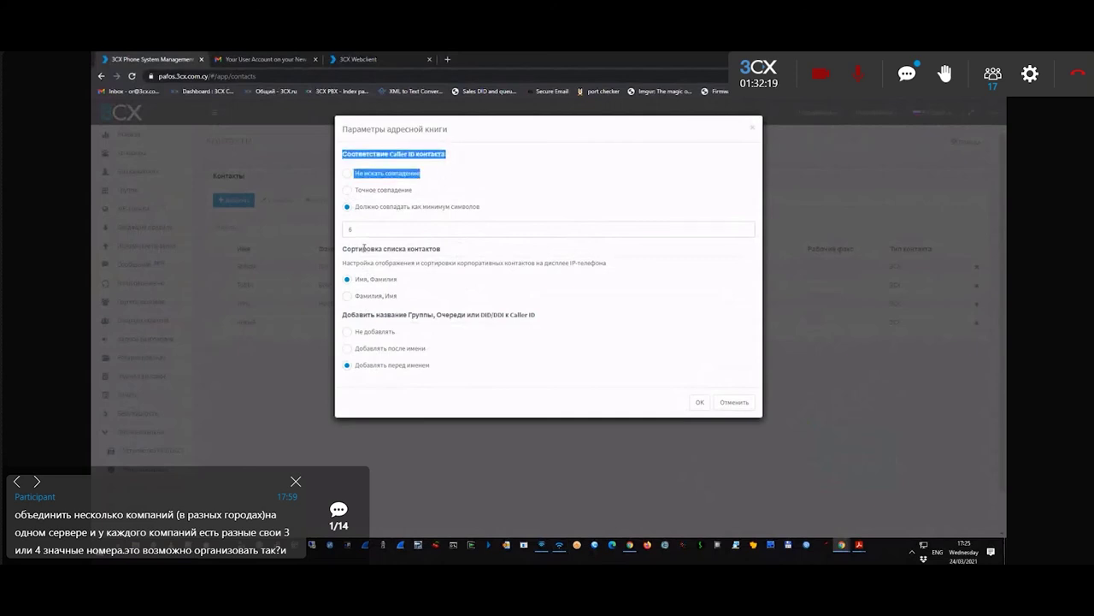
pyautogui.moveTo(351, 314); pyautogui.dragTo(552, 322)
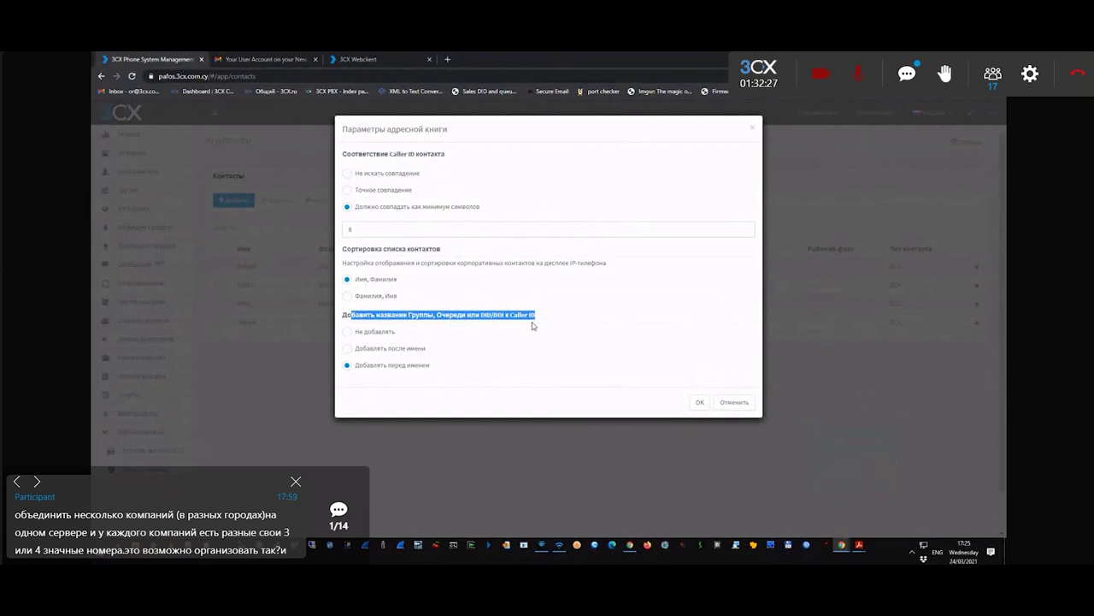
pyautogui.click(349, 349)
pyautogui.click(698, 402)
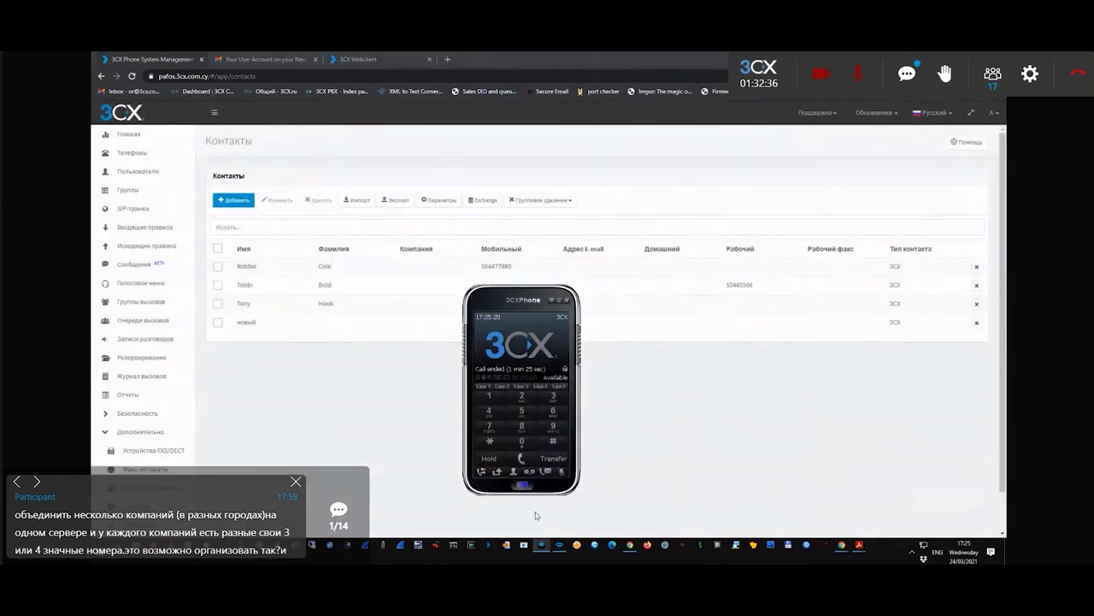
pyautogui.click(521, 460)
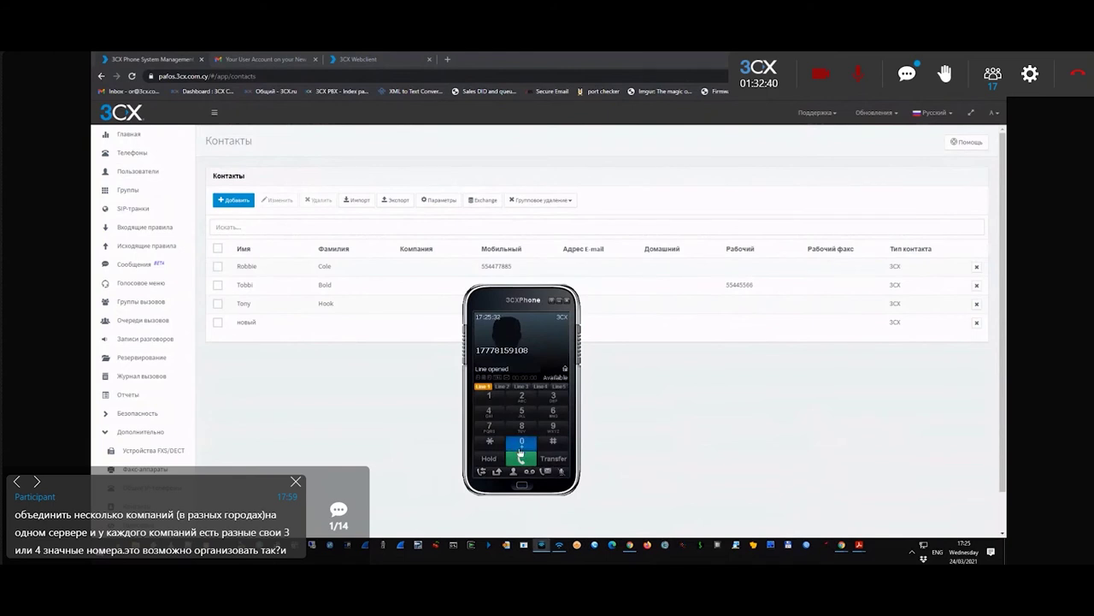
pyautogui.click(561, 545)
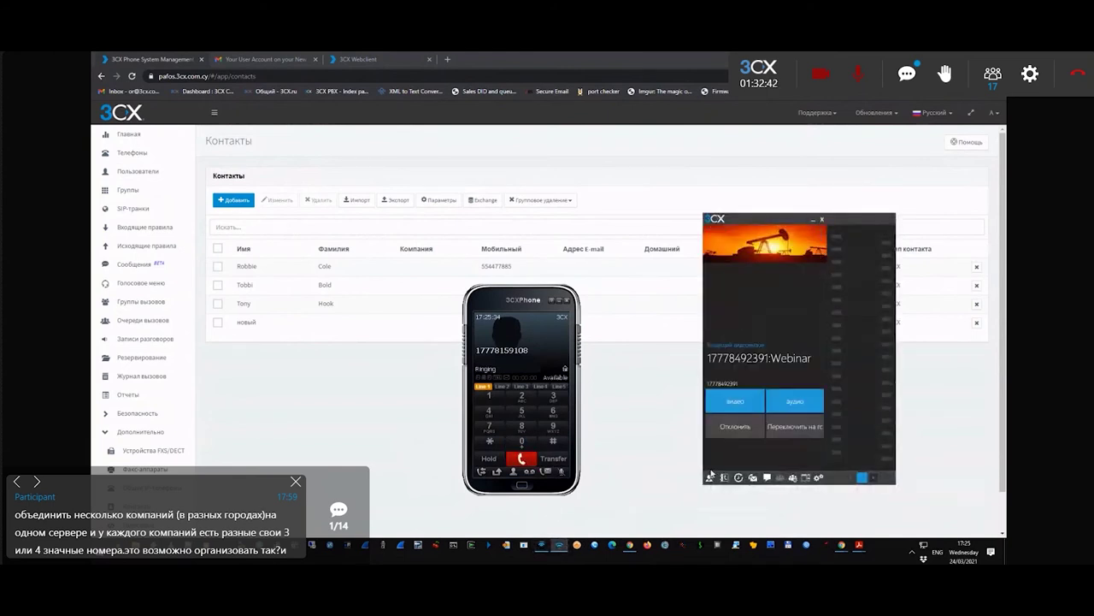
pyautogui.click(795, 403)
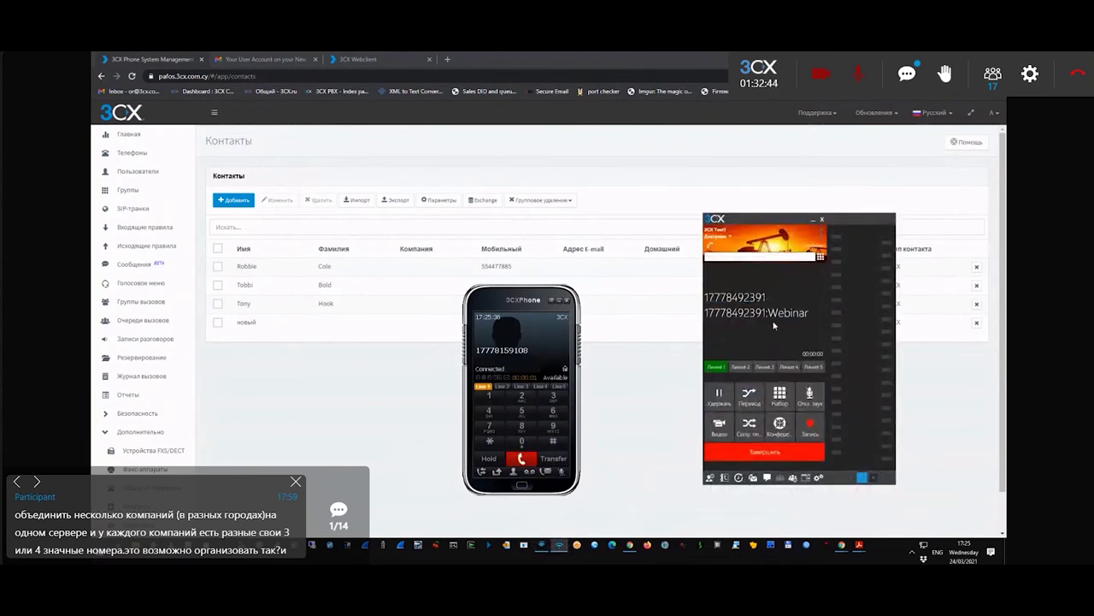
pyautogui.click(560, 472)
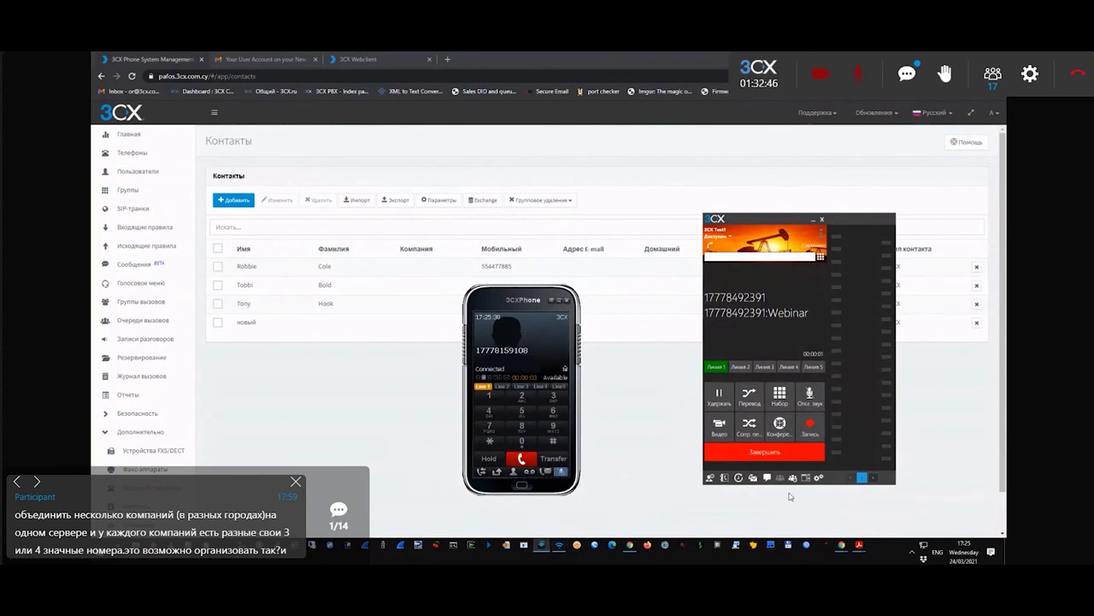
pyautogui.click(811, 399)
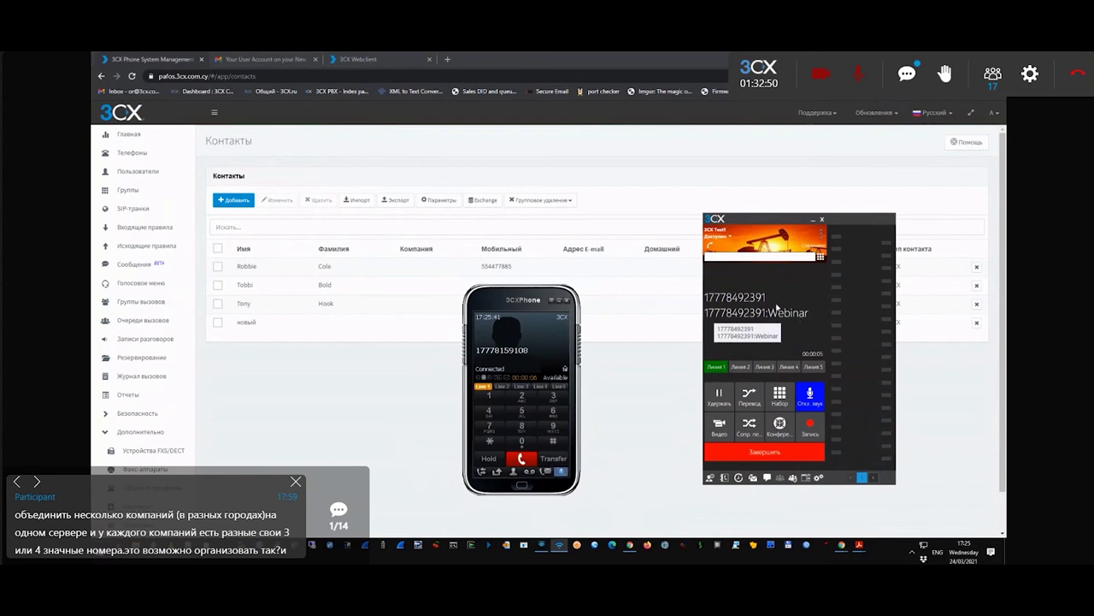
pyautogui.click(441, 200)
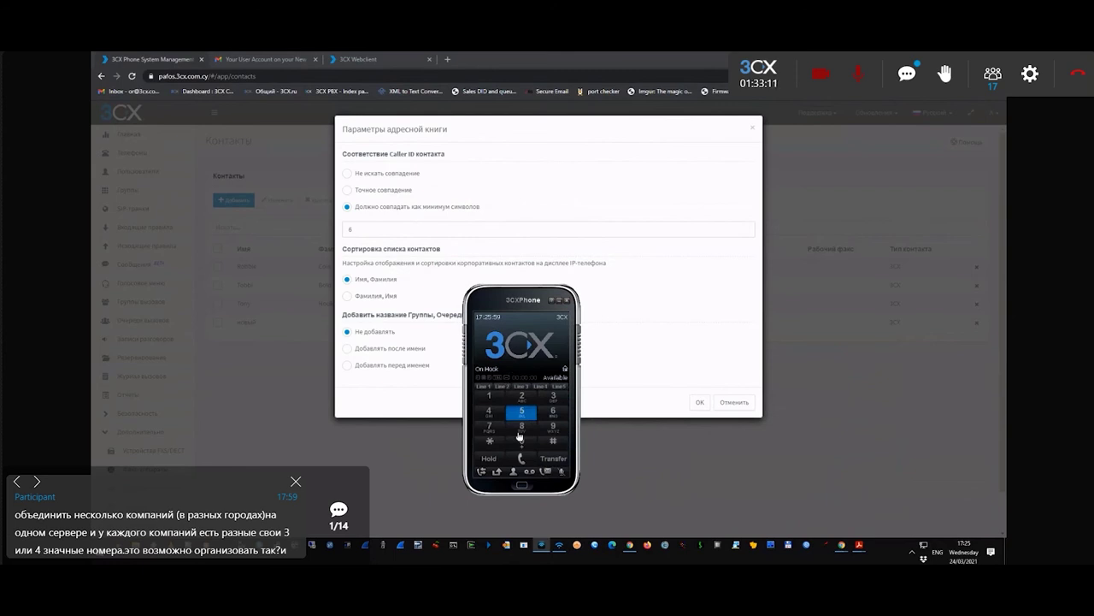
pyautogui.press('Escape')
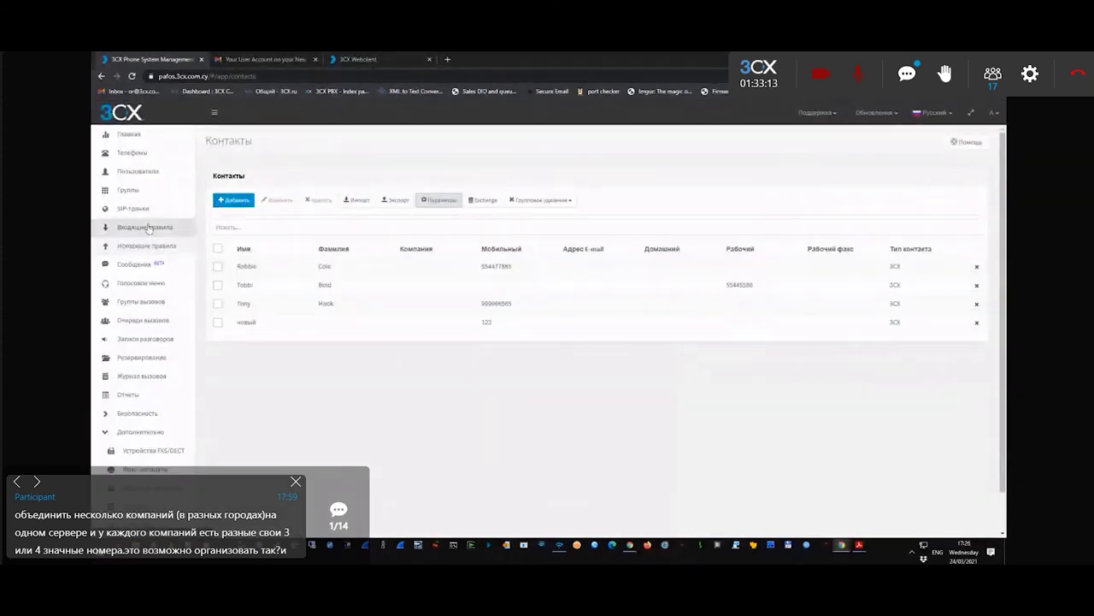
# - Open outbound rule CC for prefix 1777 while checking the client's call history
pyautogui.click(561, 545)
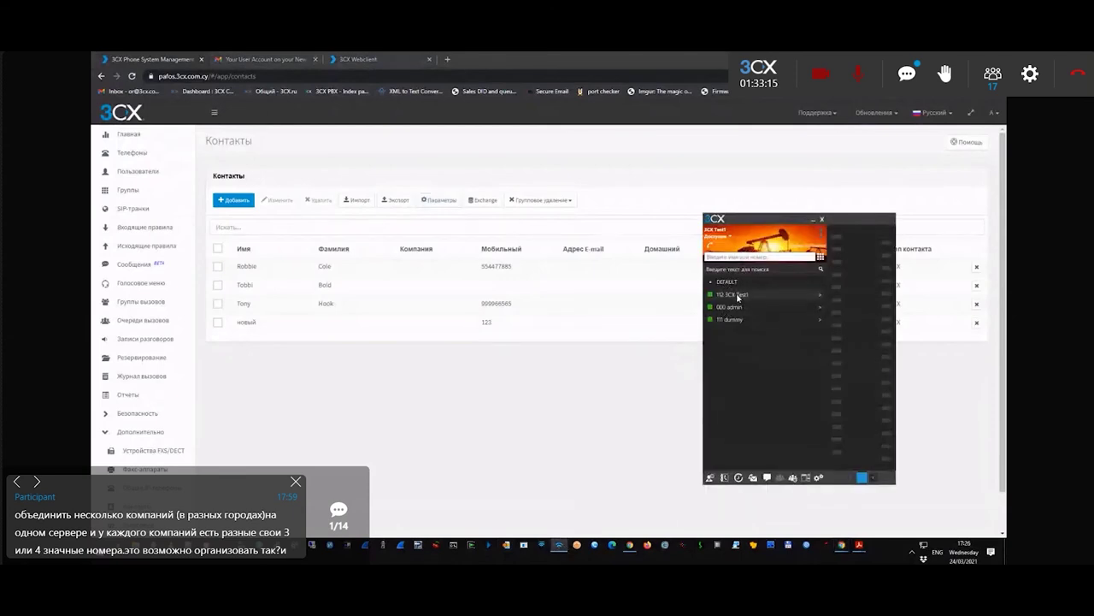
pyautogui.click(738, 477)
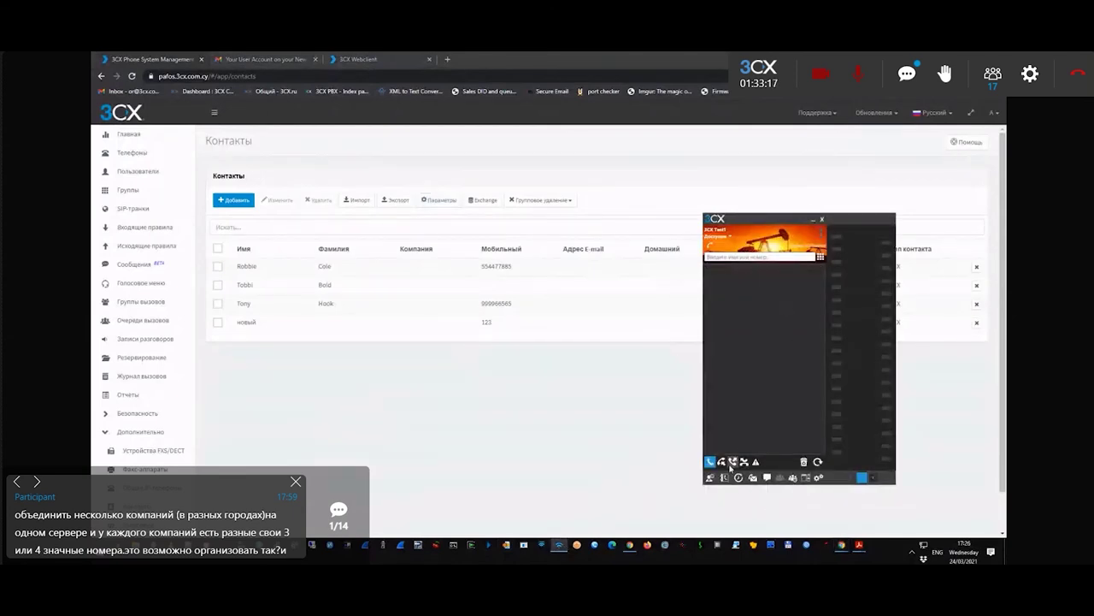
pyautogui.click(139, 249)
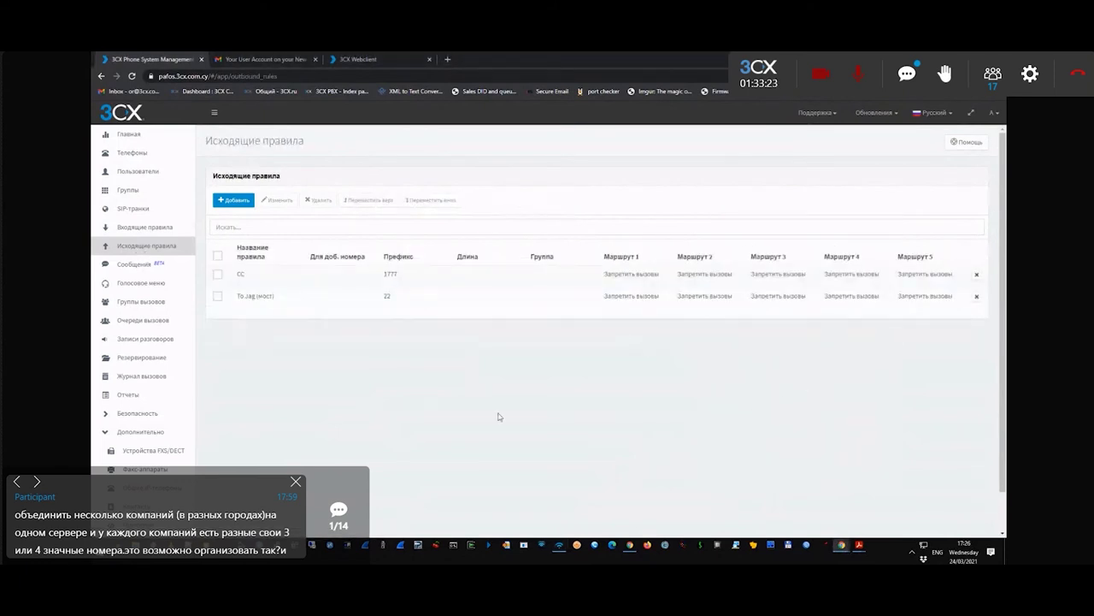
pyautogui.click(394, 281)
pyautogui.doubleClick(236, 298)
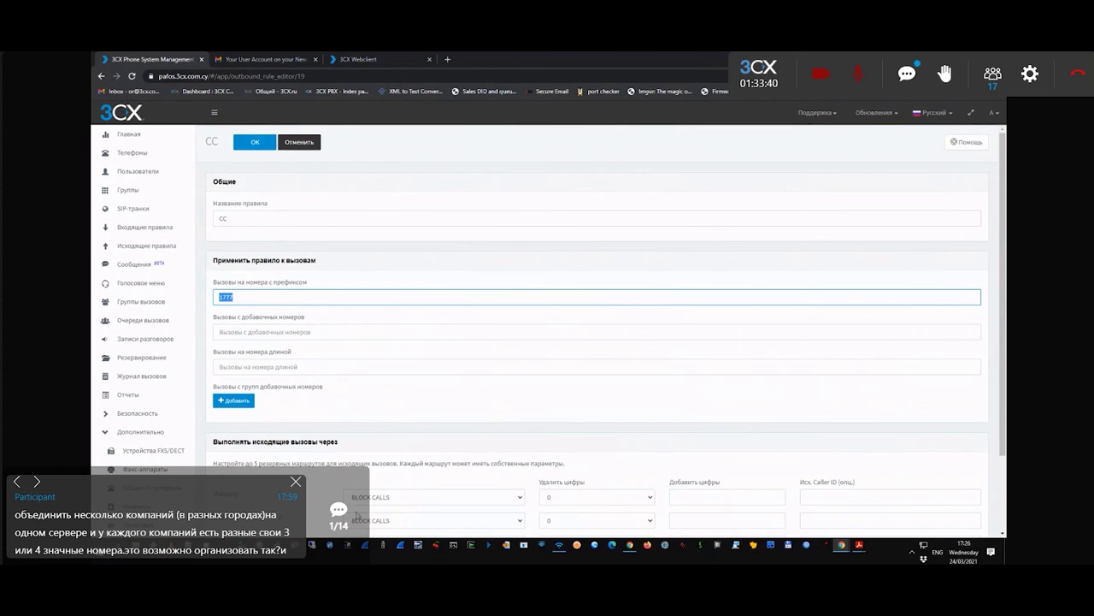
pyautogui.click(559, 544)
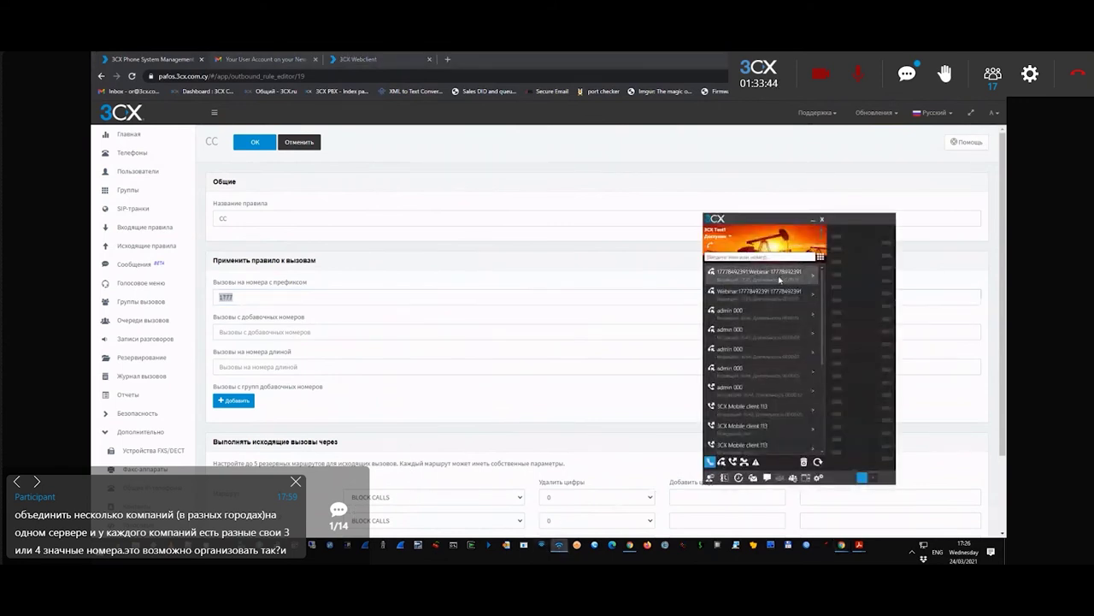
pyautogui.click(726, 278)
# - Route rule CC's first route through trunk CC108 instead of BLOCK CALLS, and save
pyautogui.click(375, 499)
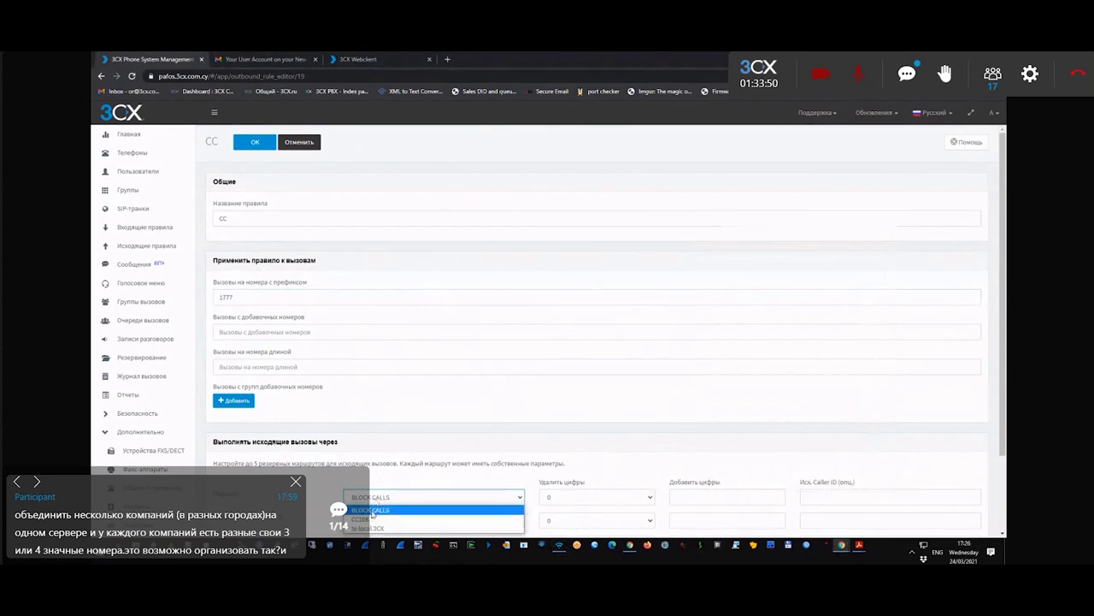
pyautogui.click(374, 518)
pyautogui.click(231, 296)
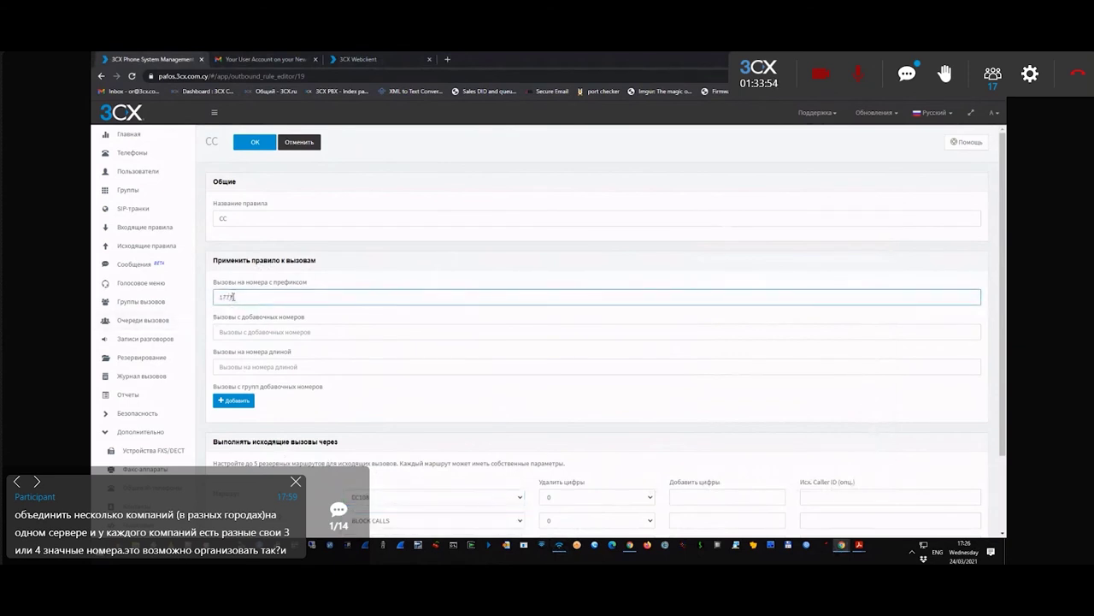
pyautogui.click(255, 143)
pyautogui.click(559, 545)
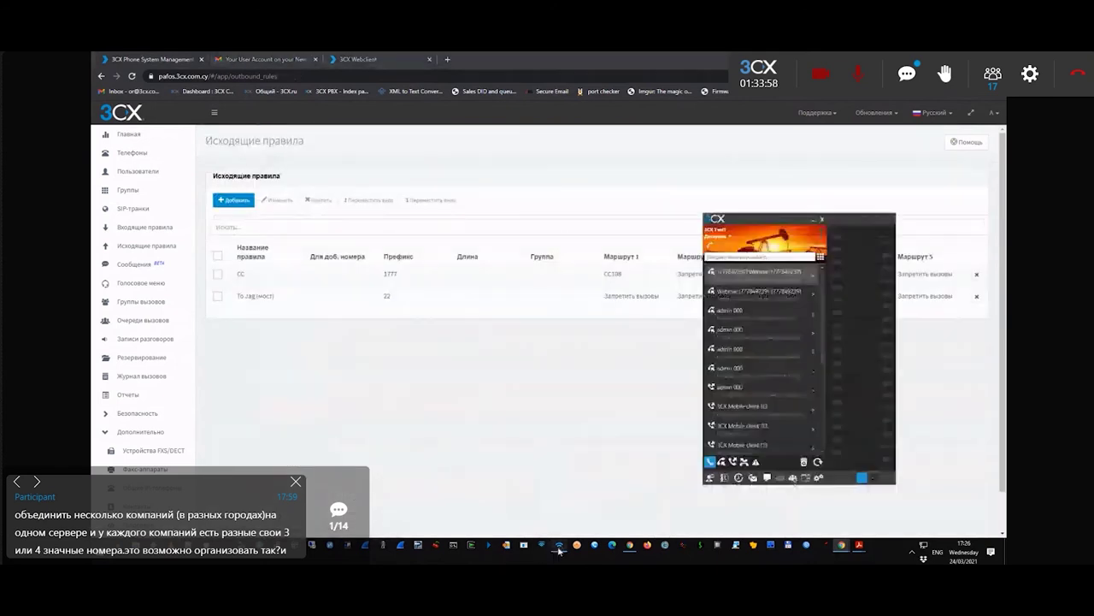
# - Place a test call from the client, answer it muted on 3CXPhone, and check the active calls
pyautogui.click(542, 544)
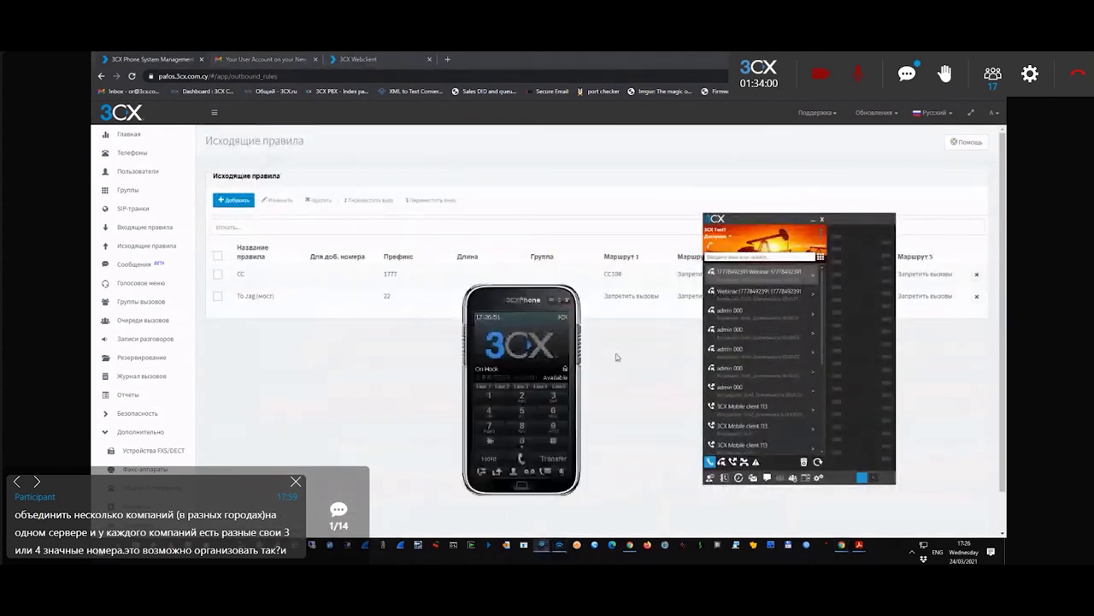
pyautogui.click(787, 274)
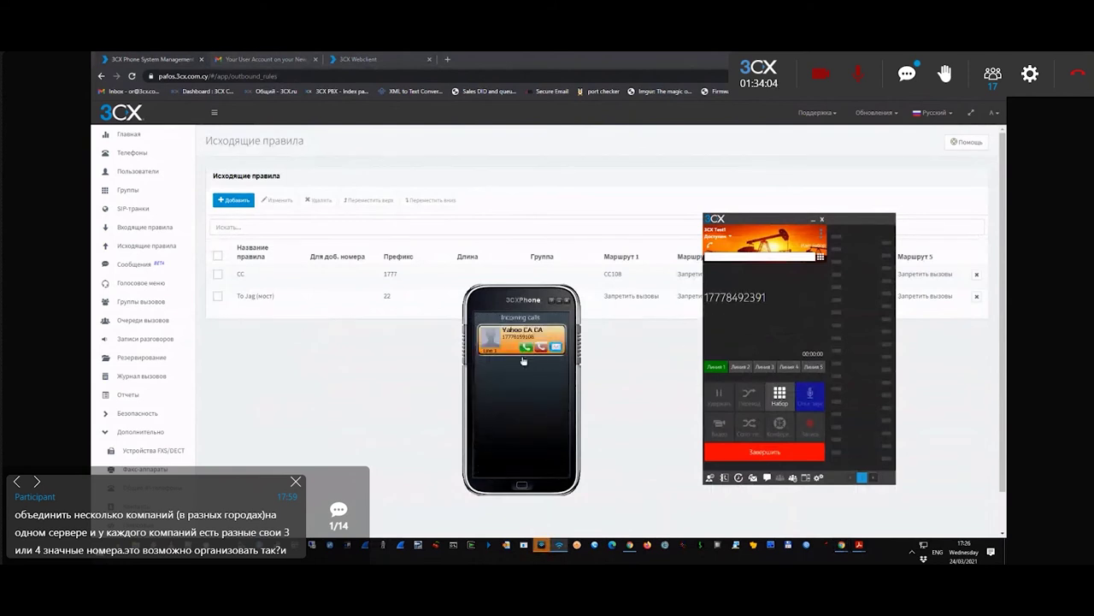
pyautogui.click(526, 347)
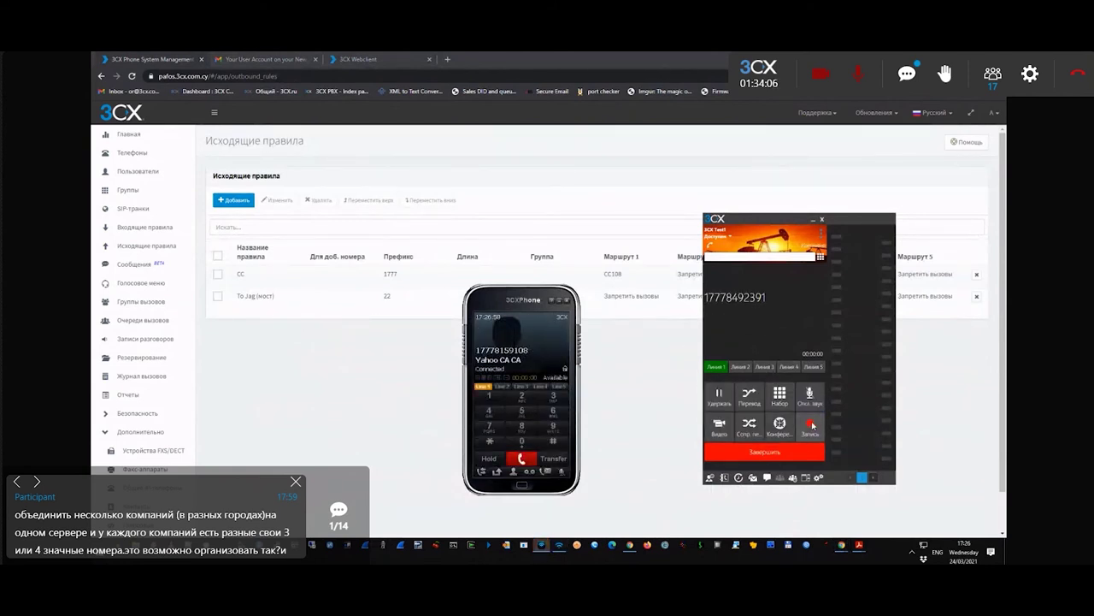
pyautogui.click(809, 402)
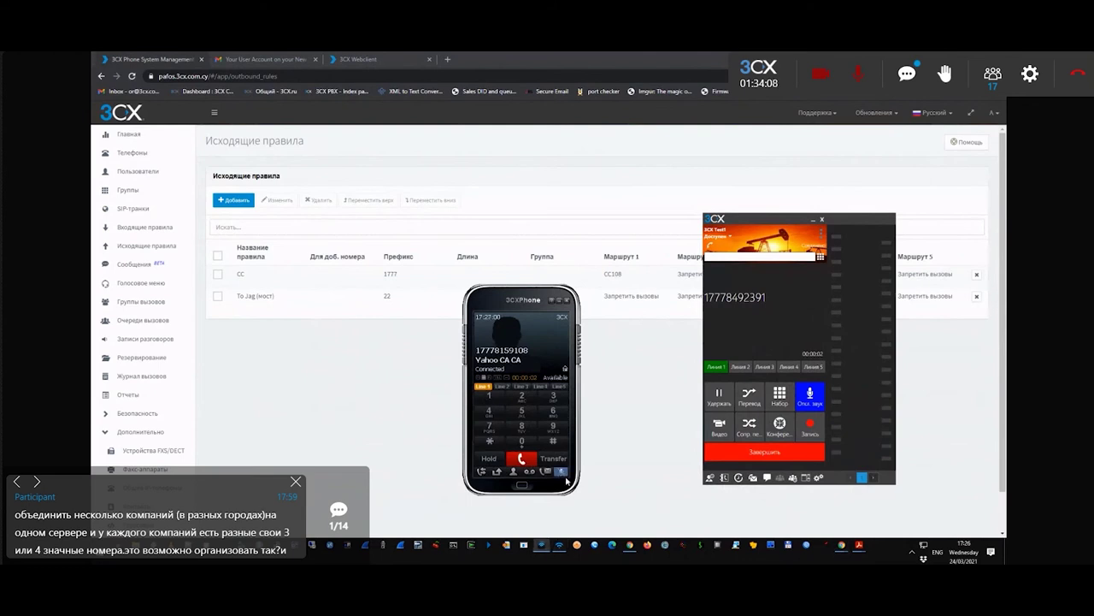
pyautogui.moveTo(523, 303); pyautogui.dragTo(540, 286)
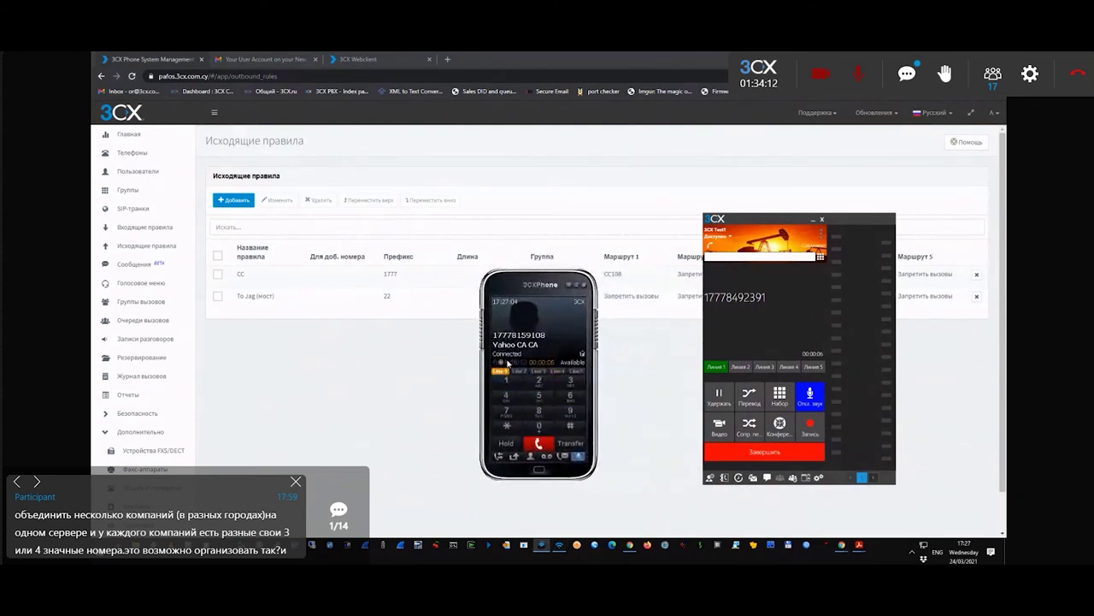
pyautogui.click(128, 135)
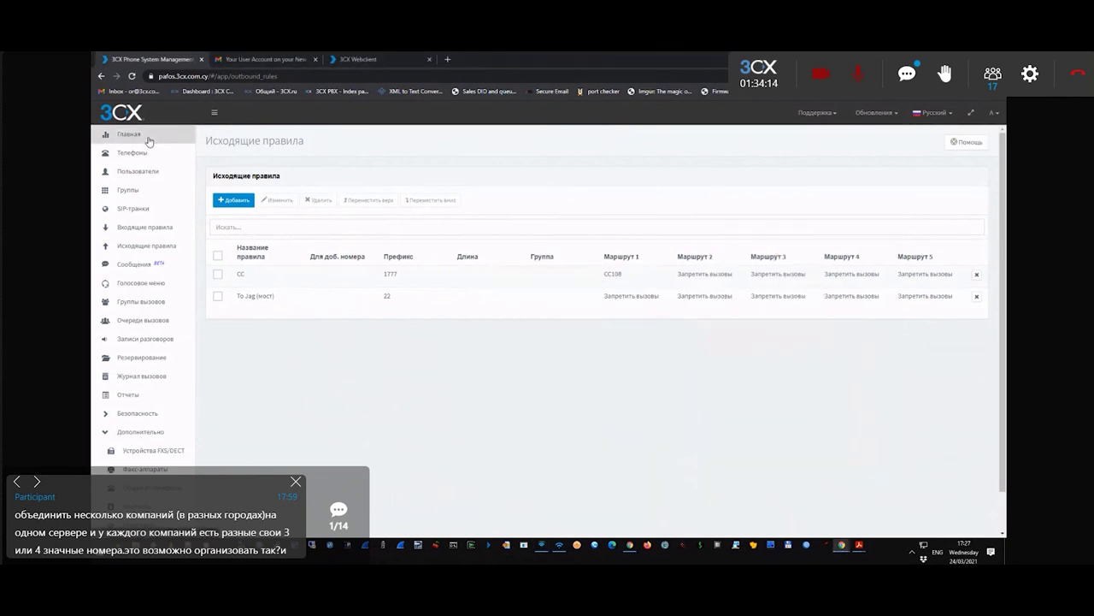
pyautogui.click(611, 232)
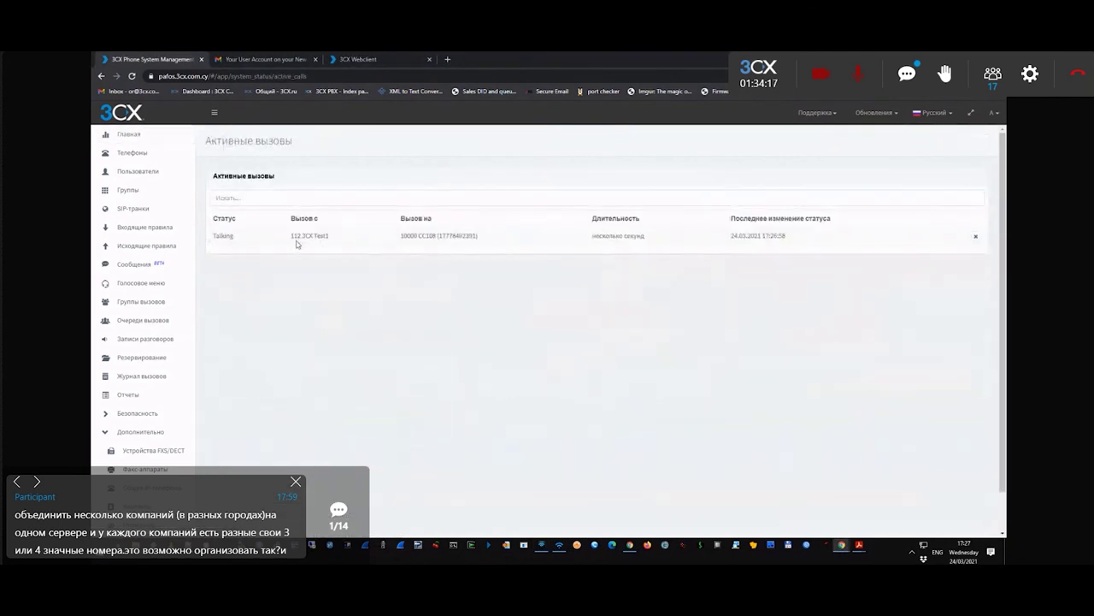
pyautogui.moveTo(293, 235); pyautogui.dragTo(478, 256)
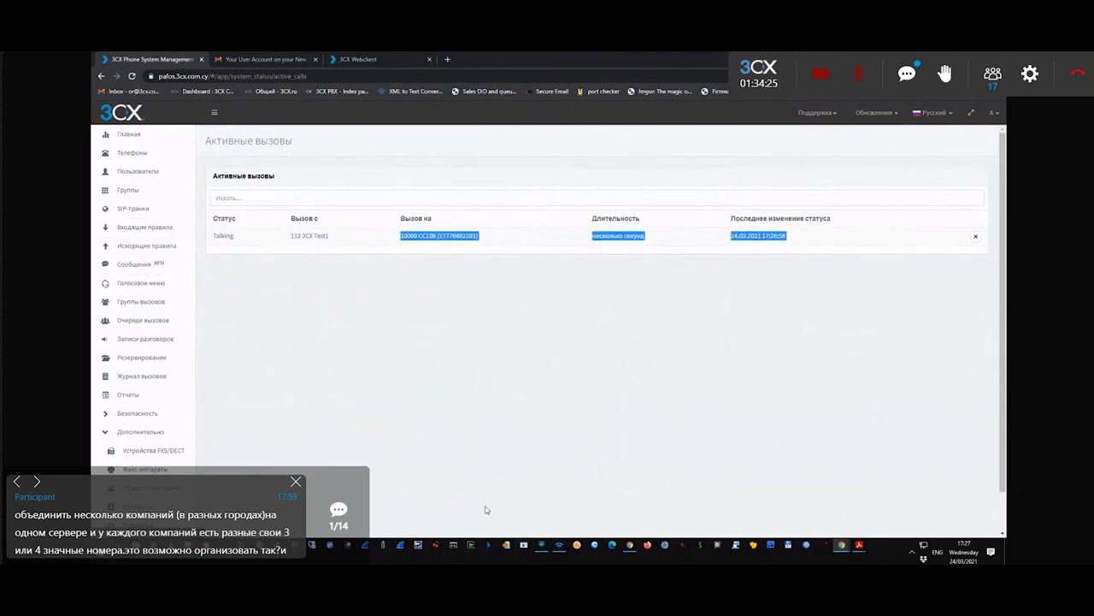
pyautogui.click(559, 545)
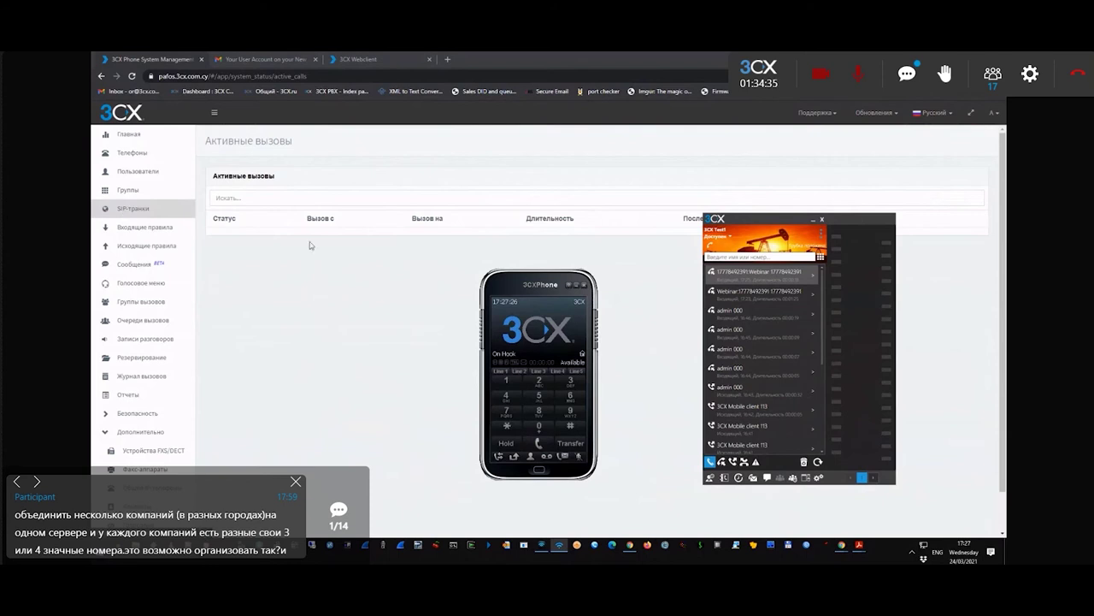
# - Add a Generic Gateway Device SIP gateway with main number 5345345
pyautogui.click(125, 213)
pyautogui.click(126, 213)
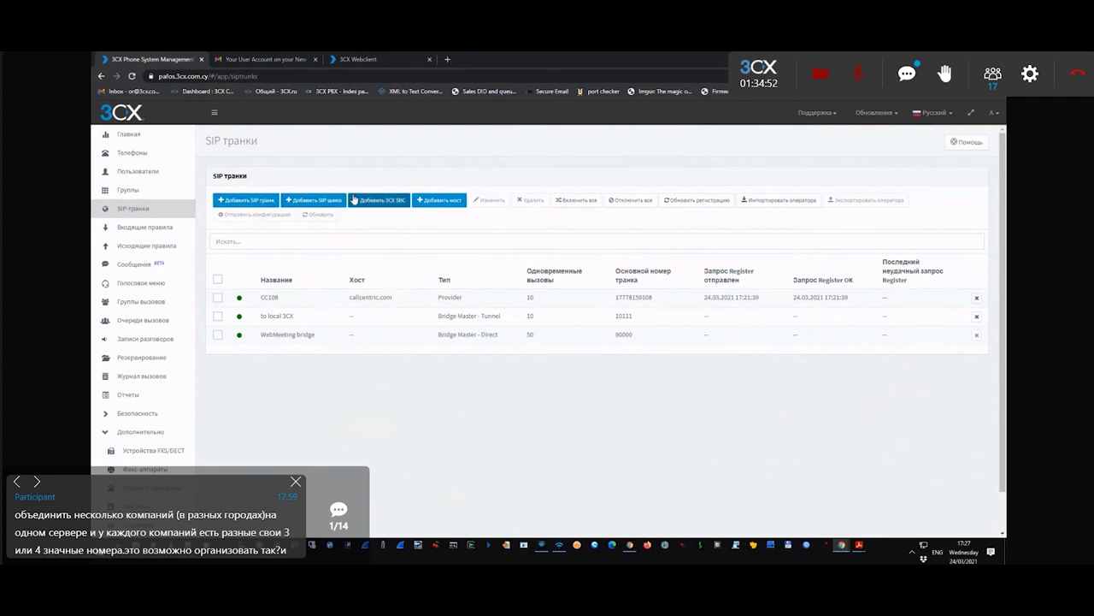
pyautogui.click(315, 202)
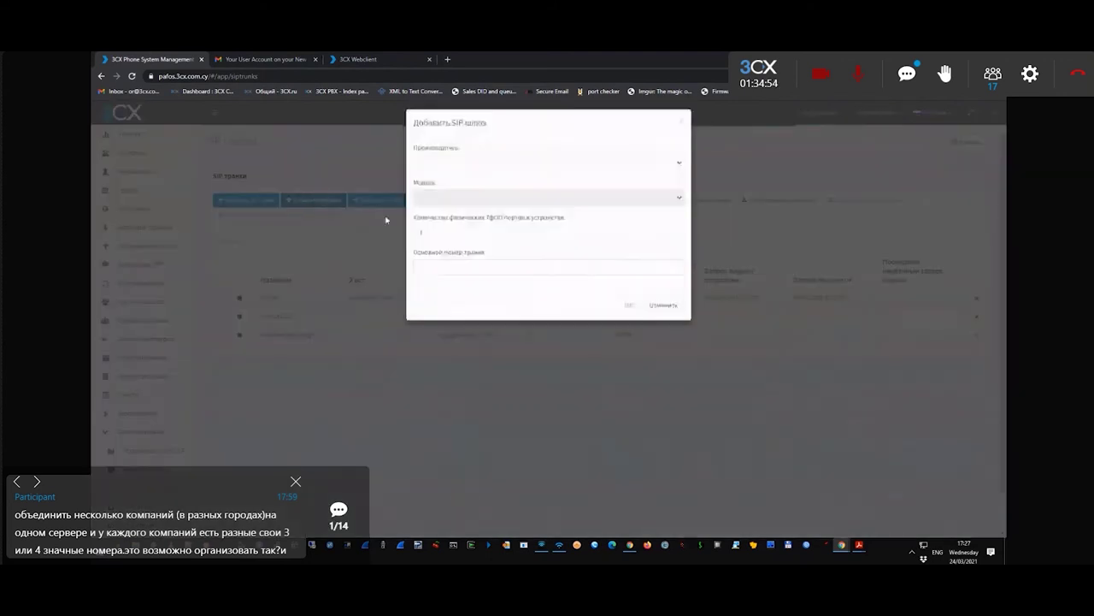
pyautogui.click(450, 157)
pyautogui.click(471, 203)
pyautogui.click(473, 215)
pyautogui.click(449, 274)
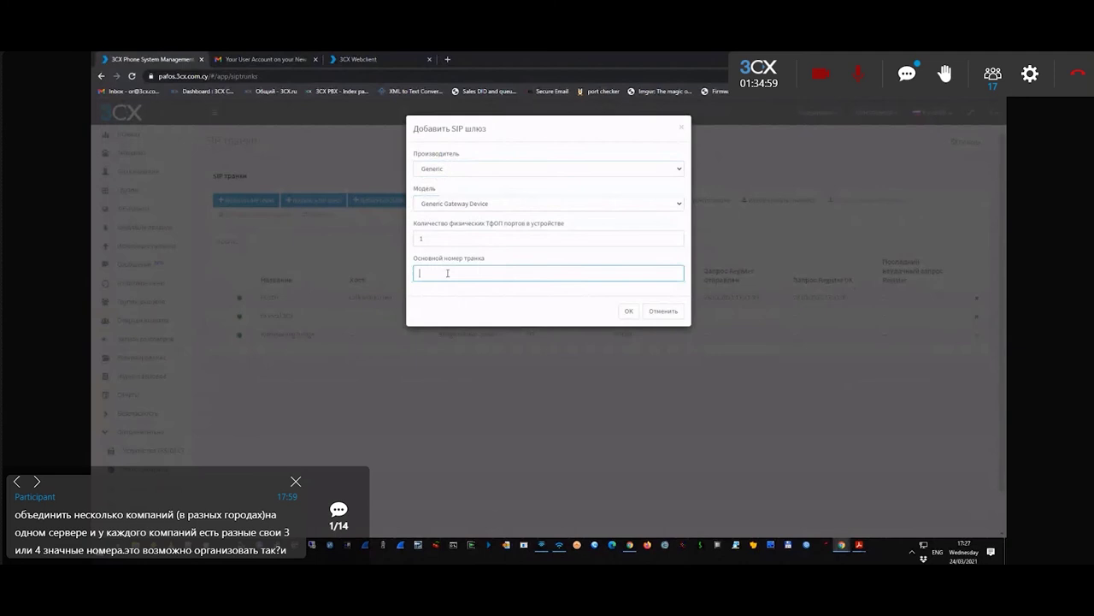
pyautogui.write('5345345')
pyautogui.click(629, 313)
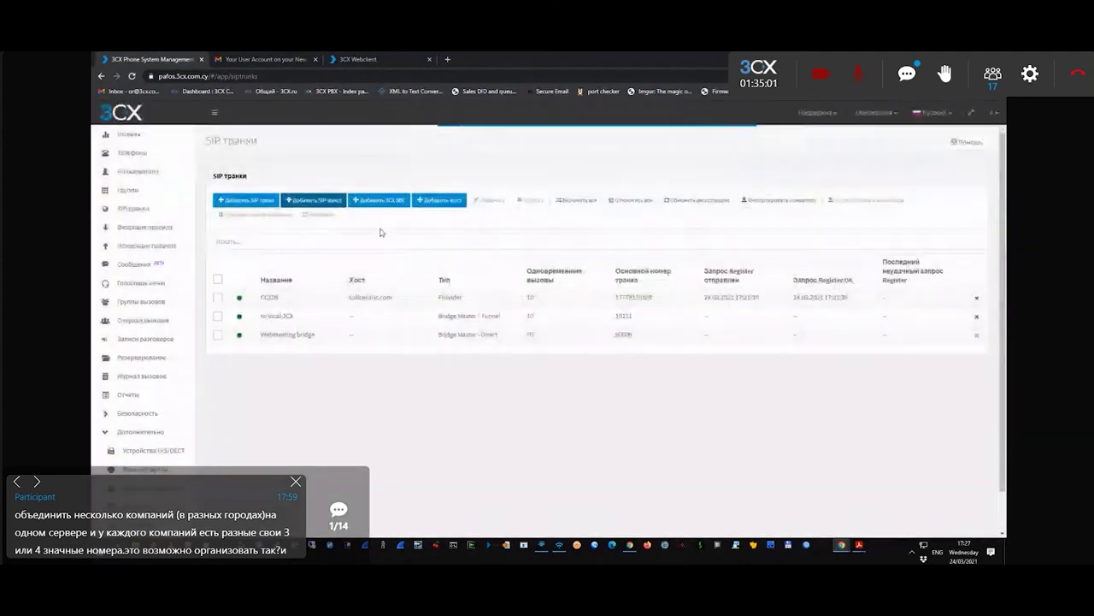
# - Review the new gateway's outbound parameters and main settings, then cancel it
pyautogui.click(476, 186)
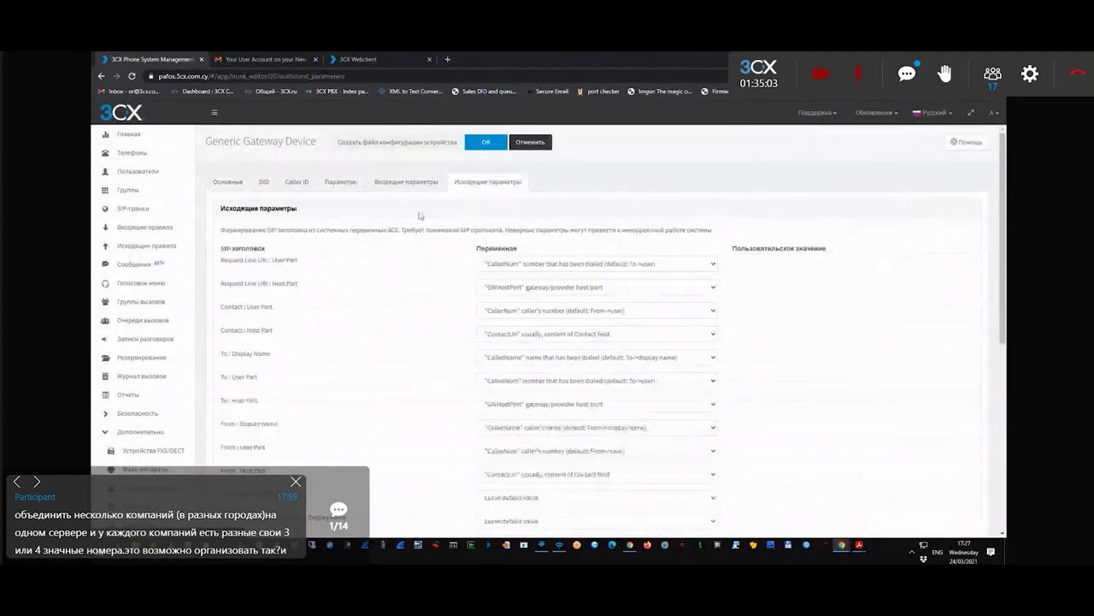
pyautogui.scroll(-3, 436, 313)
pyautogui.scroll(2, 453, 369)
pyautogui.scroll(2, 452, 370)
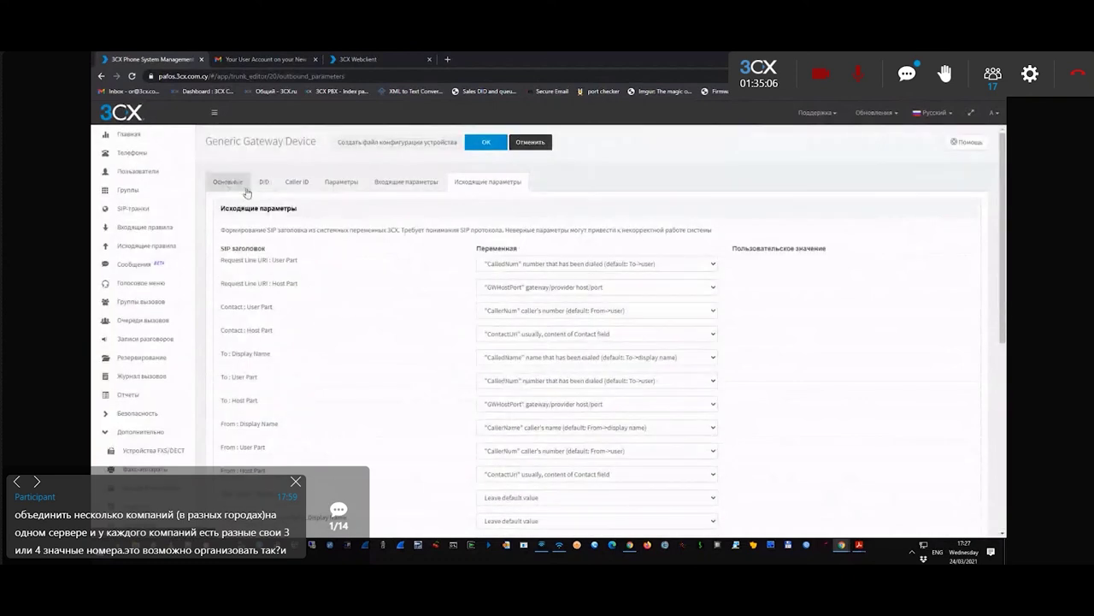
pyautogui.click(229, 182)
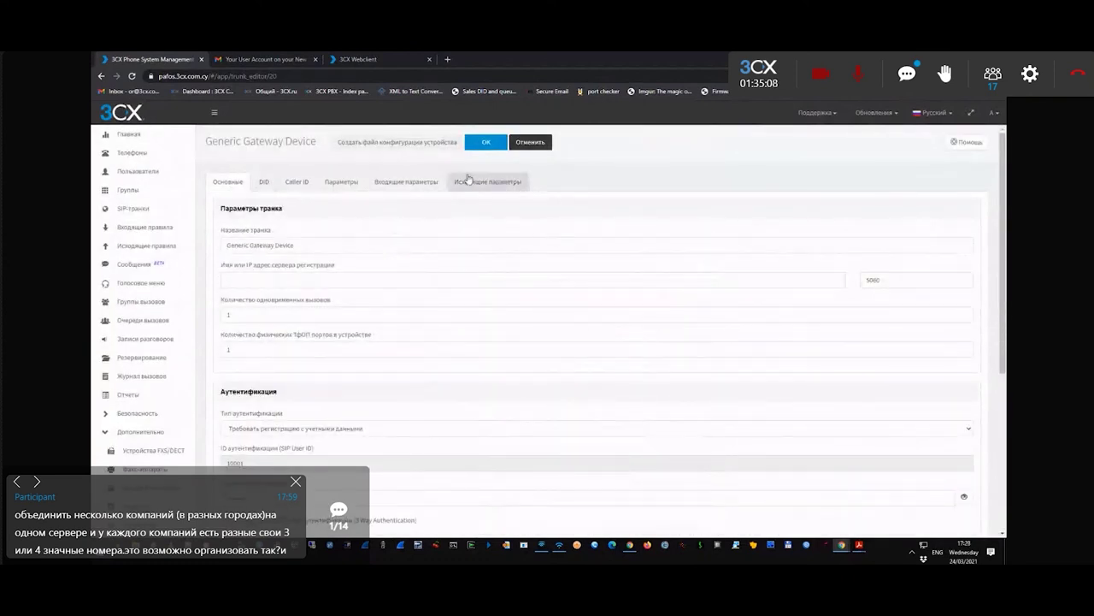
pyautogui.scroll(-3, 314, 213)
pyautogui.scroll(3, 322, 329)
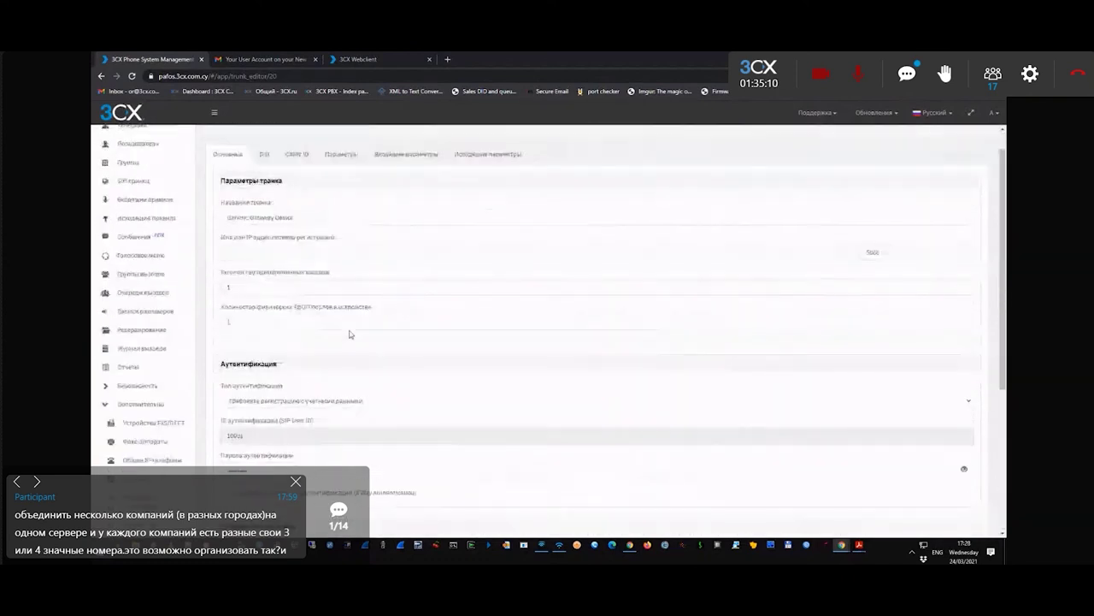
pyautogui.click(534, 144)
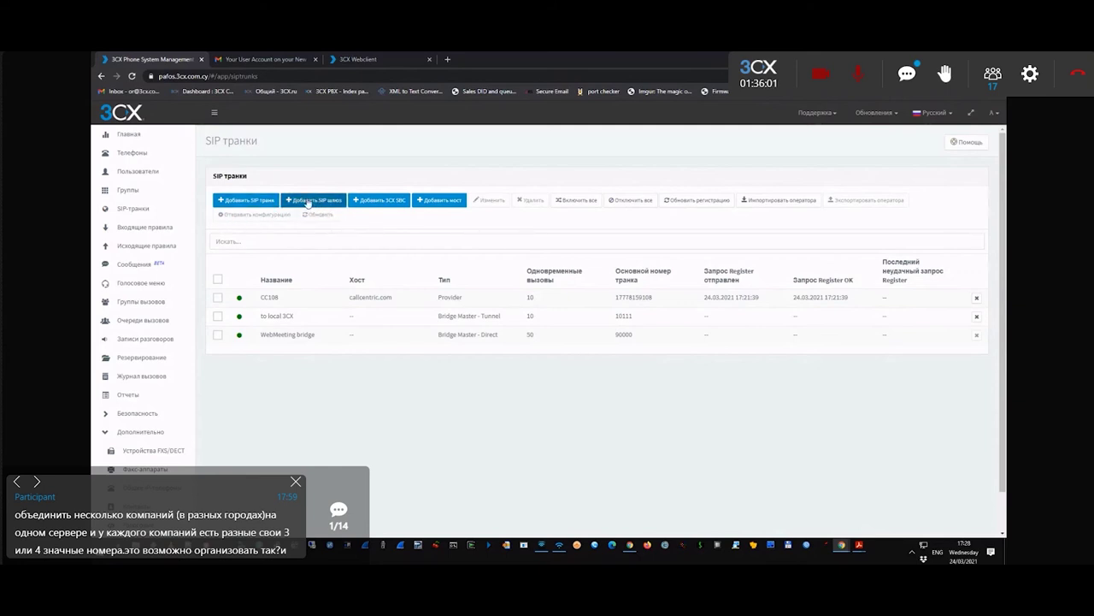
pyautogui.click(246, 200)
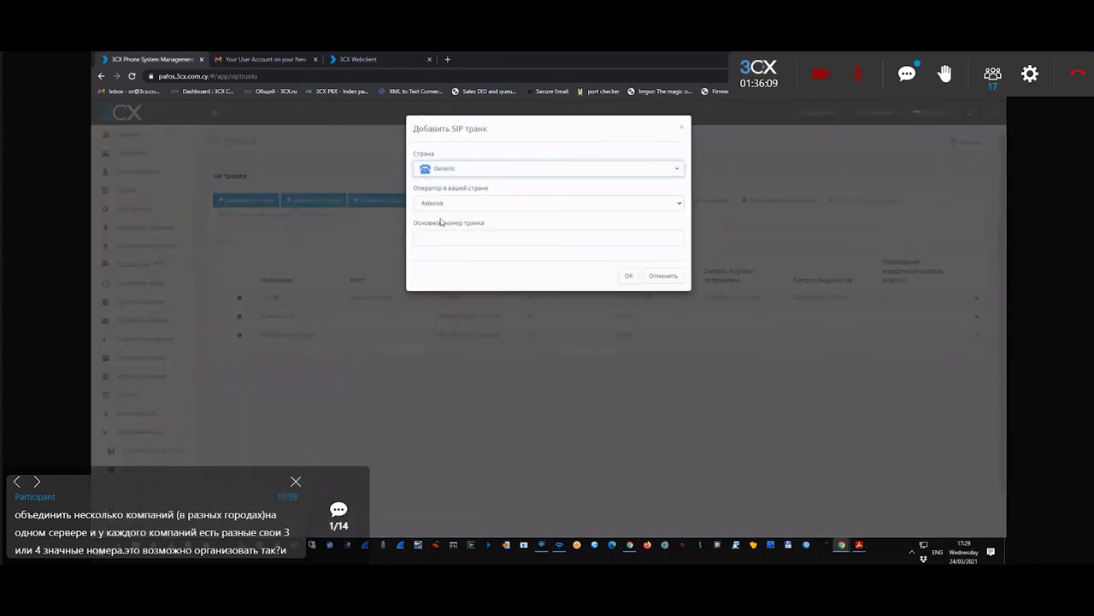
pyautogui.click(443, 203)
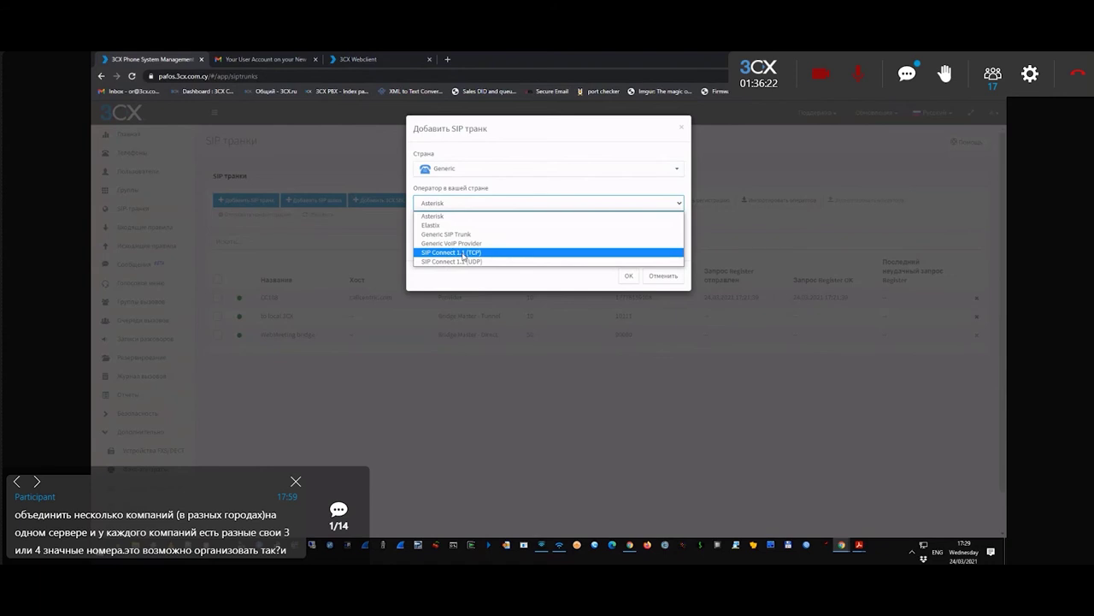
pyautogui.click(470, 254)
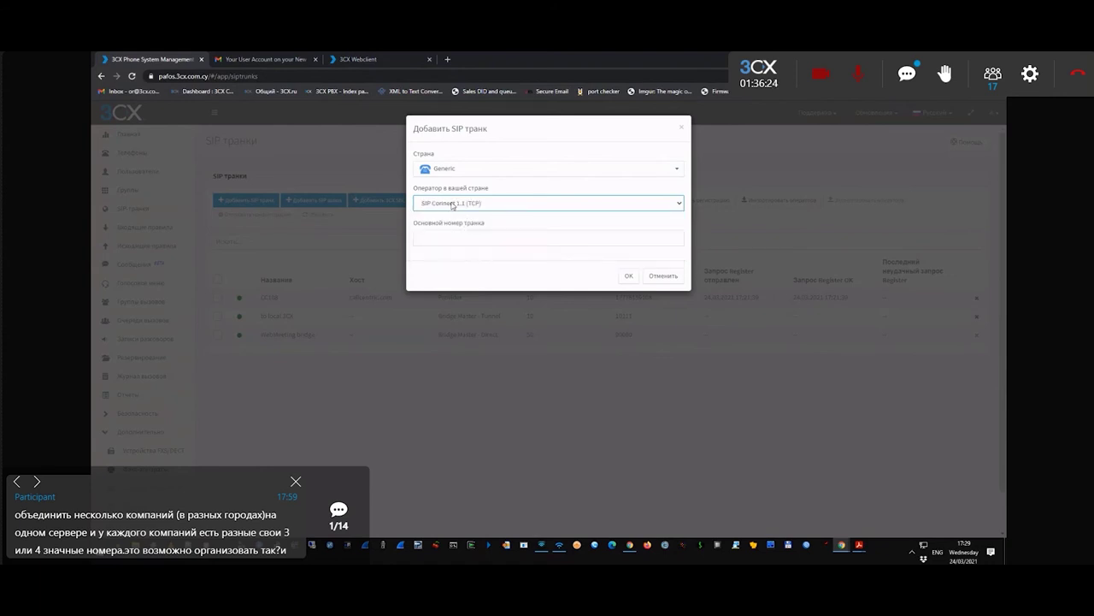
pyautogui.click(442, 245)
pyautogui.write('1234')
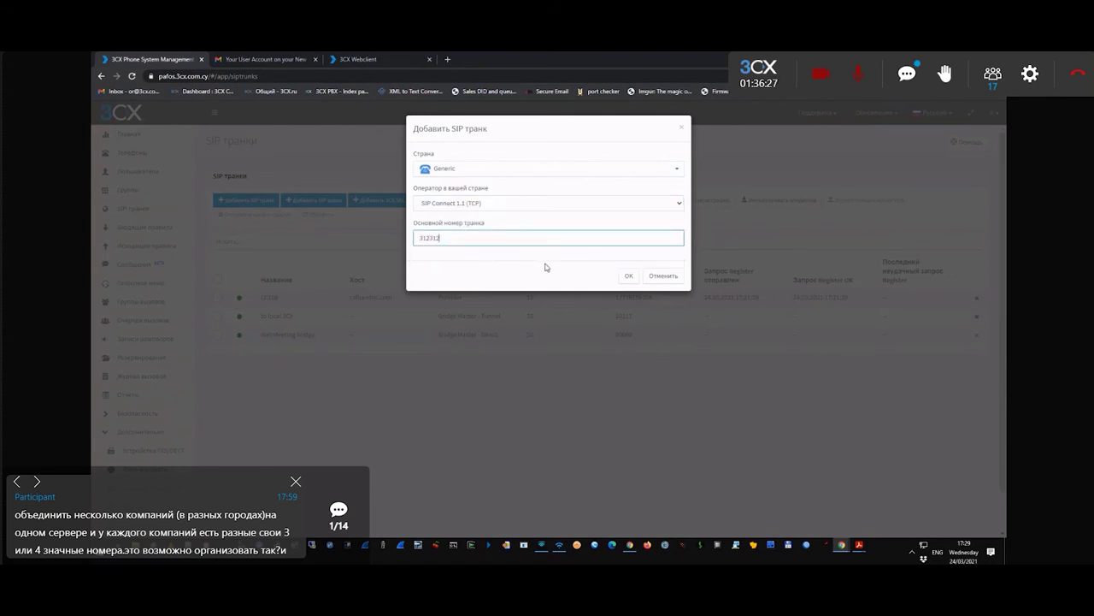
pyautogui.click(628, 275)
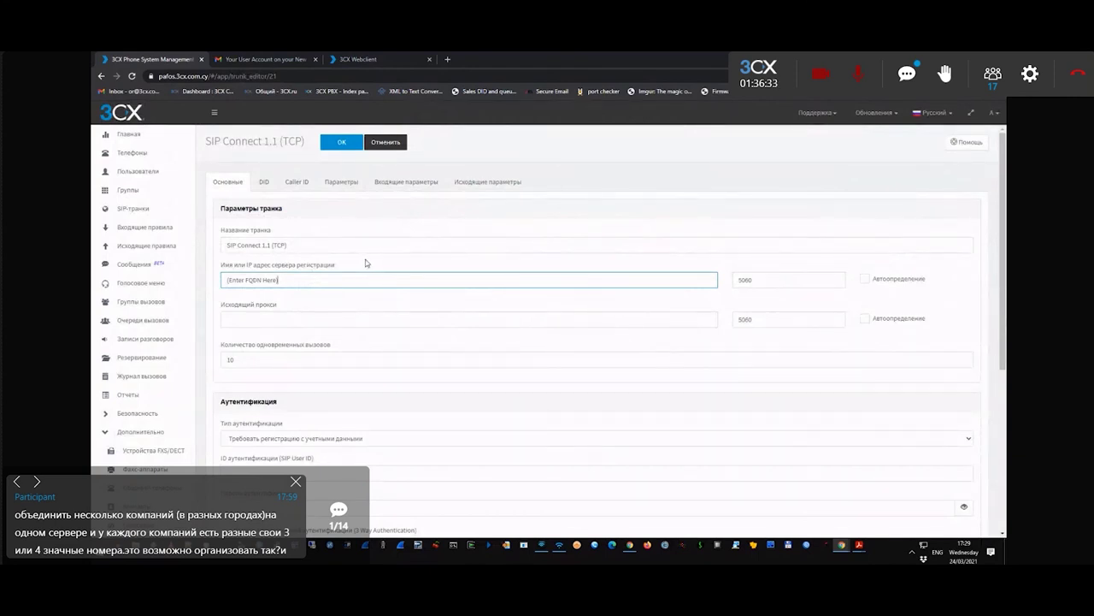
pyautogui.scroll(-4, 296, 283)
pyautogui.scroll(4, 390, 288)
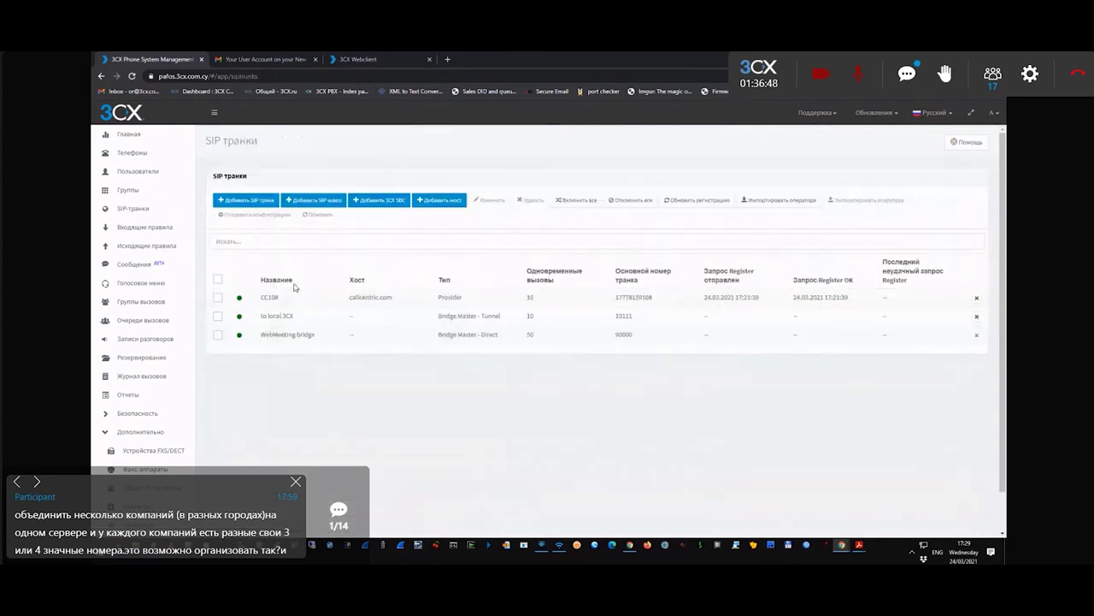
# - With CC108 open, set extension 000 admin's outbound caller ID to 1234550 in a new tab
pyautogui.click(291, 301)
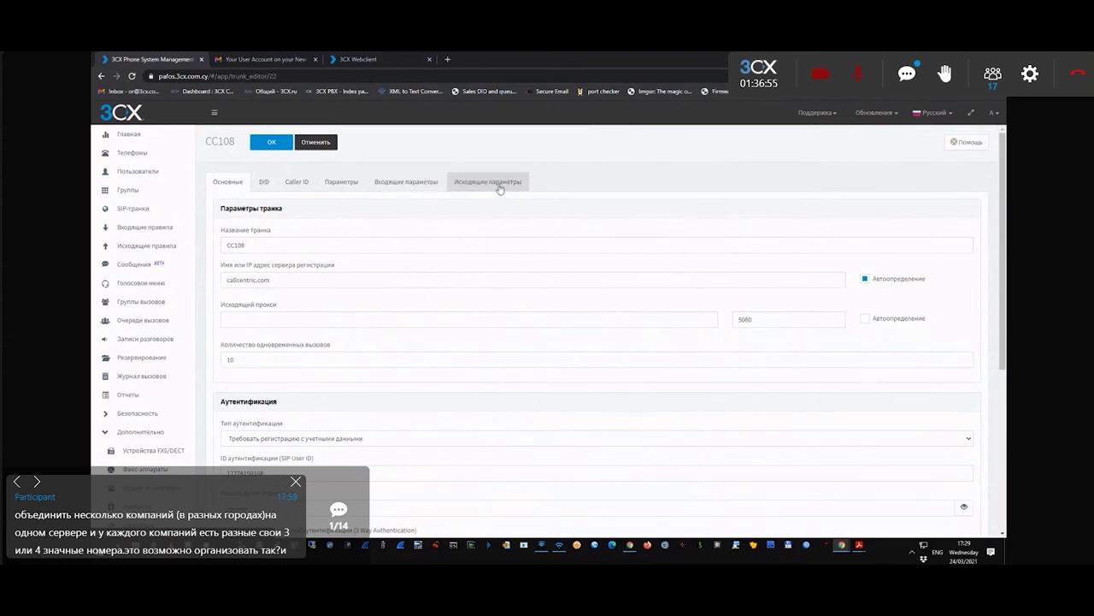
pyautogui.middleClick(139, 172)
pyautogui.click(243, 61)
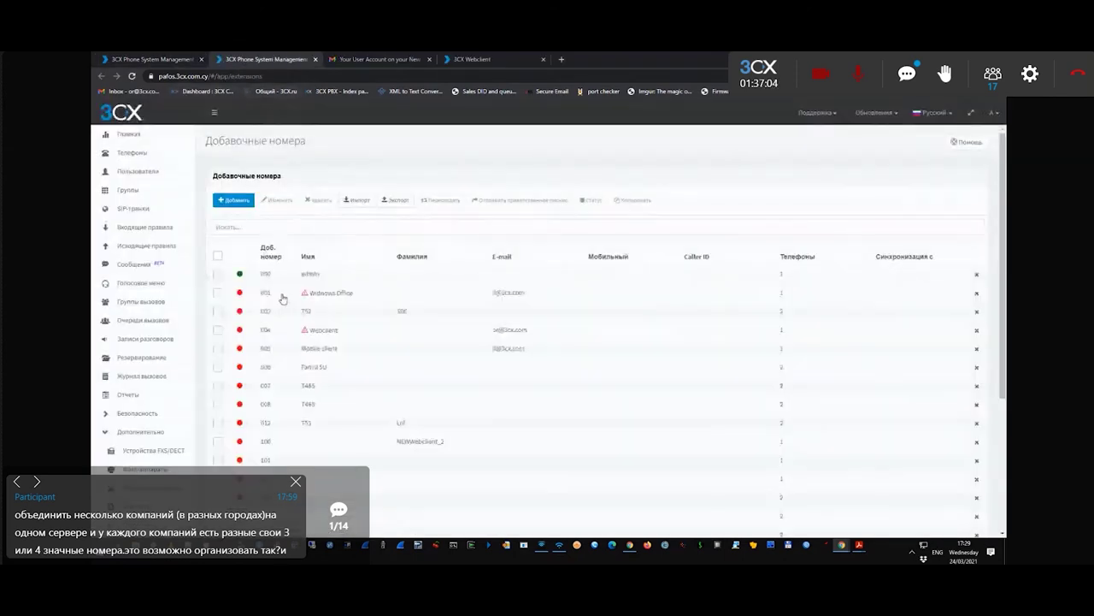
pyautogui.doubleClick(300, 275)
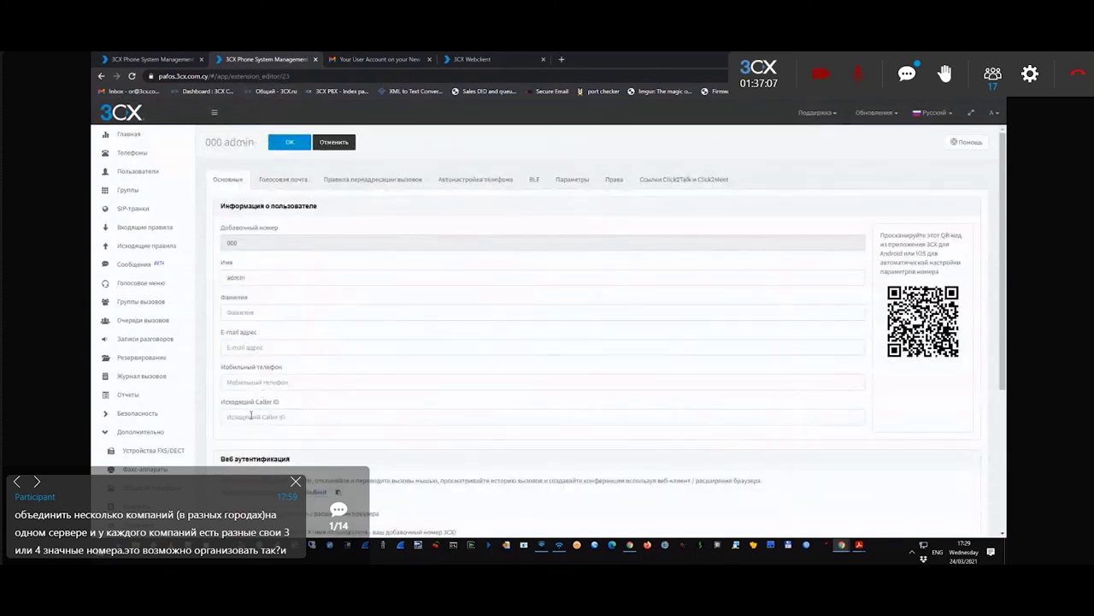
pyautogui.moveTo(221, 403); pyautogui.dragTo(279, 407)
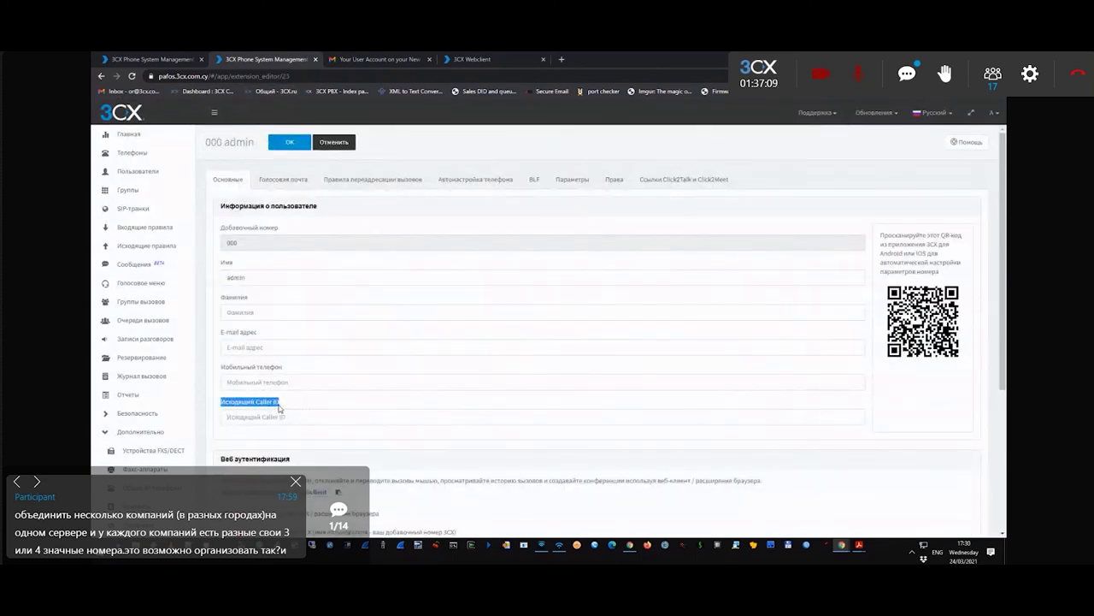
pyautogui.click(262, 417)
pyautogui.write('1234556')
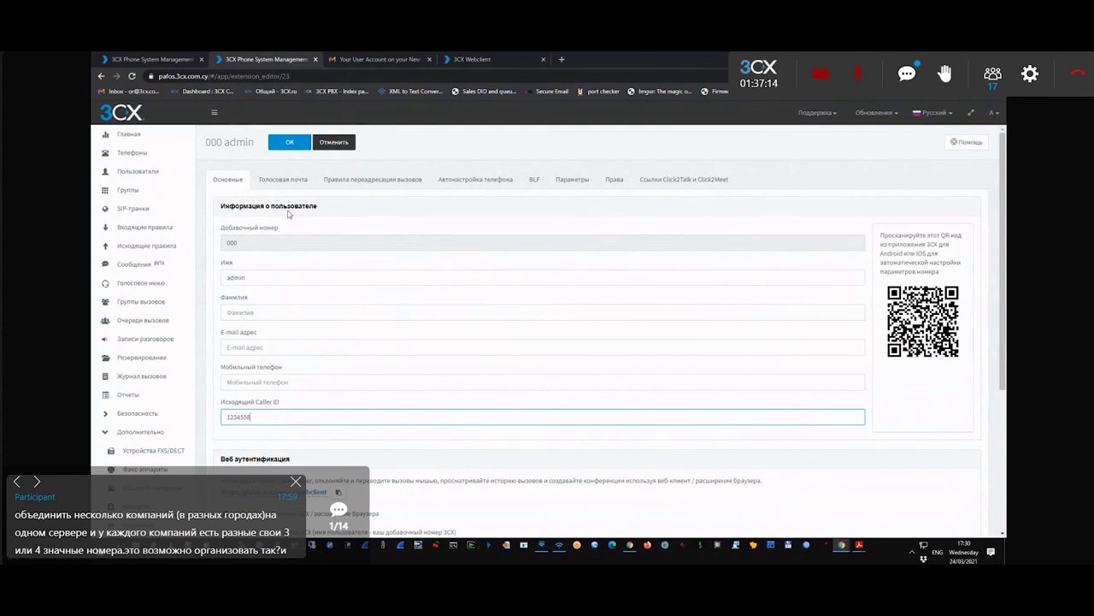
pyautogui.click(289, 142)
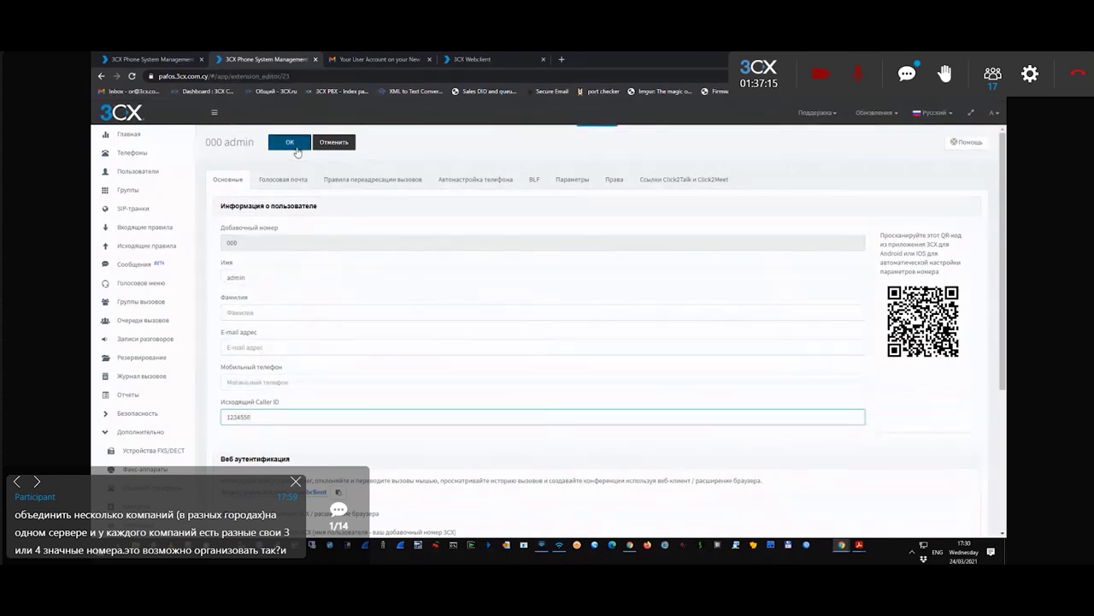
pyautogui.click(180, 59)
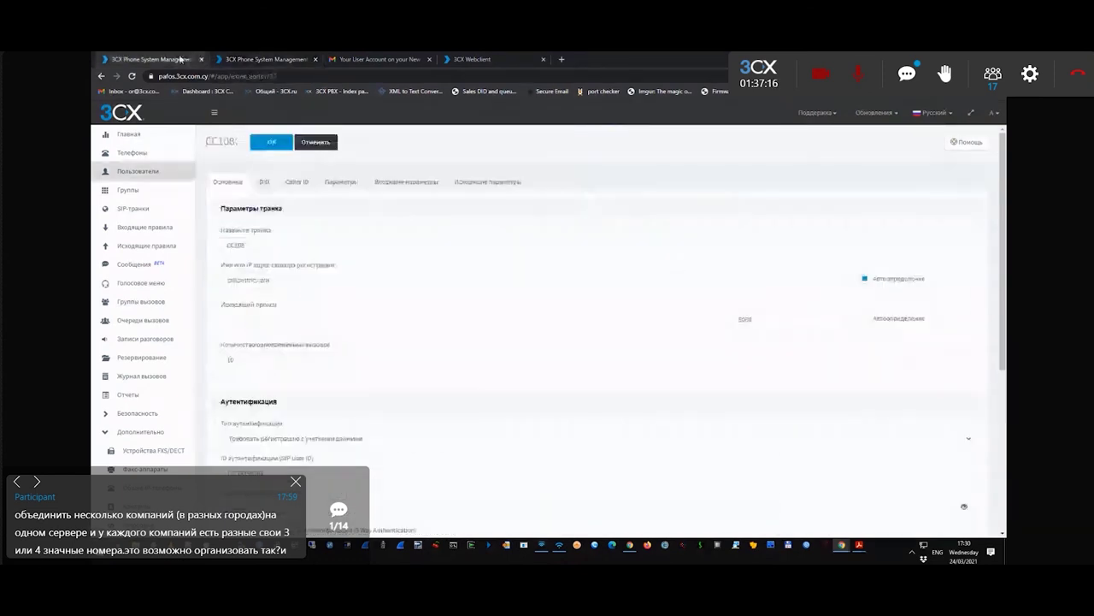
# - Set CC108's outbound From : User Part header to OutboundCallerId
pyautogui.click(487, 182)
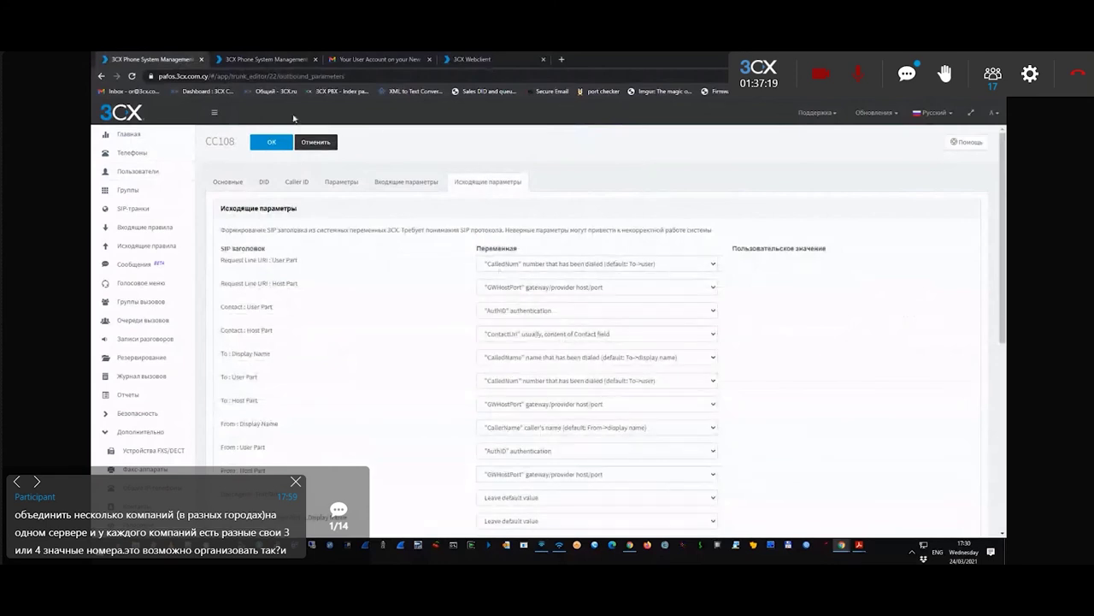
pyautogui.scroll(-1, 511, 248)
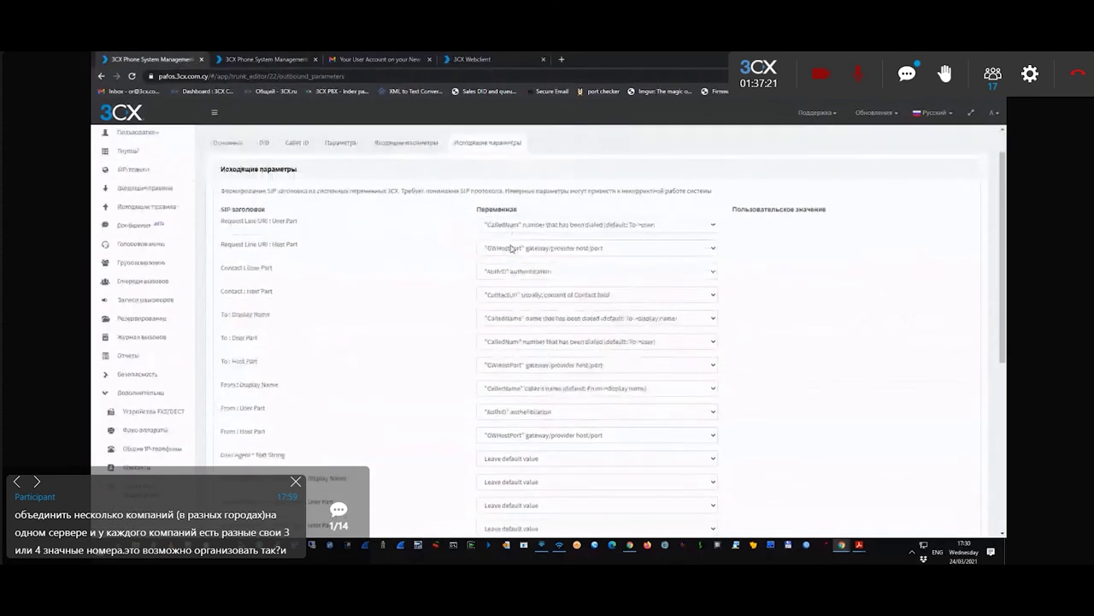
pyautogui.scroll(-1, 511, 248)
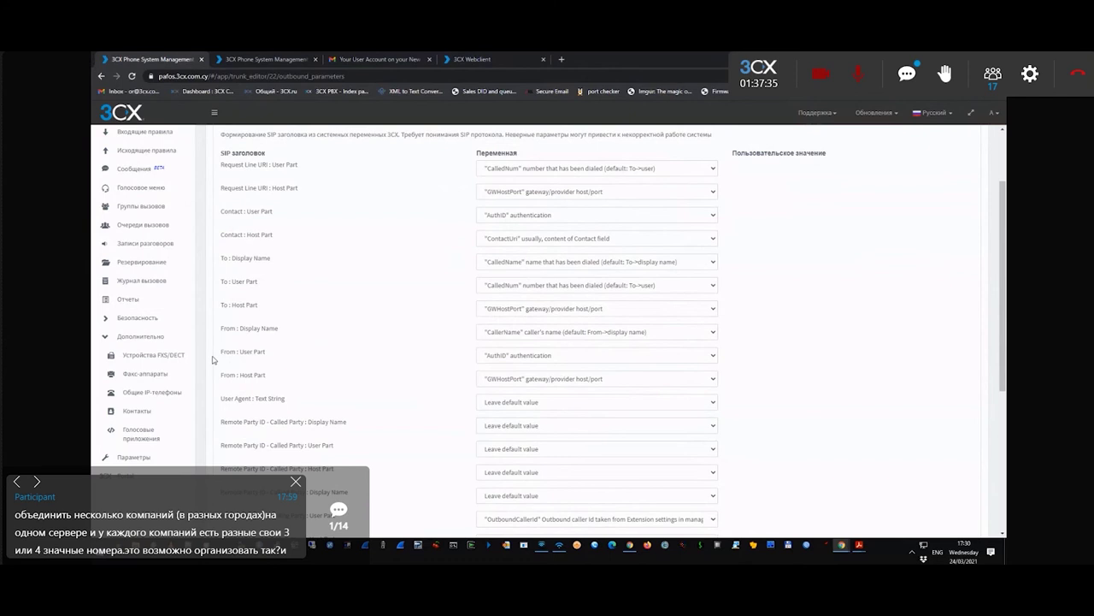
pyautogui.scroll(-5, 517, 390)
pyautogui.scroll(10, 496, 432)
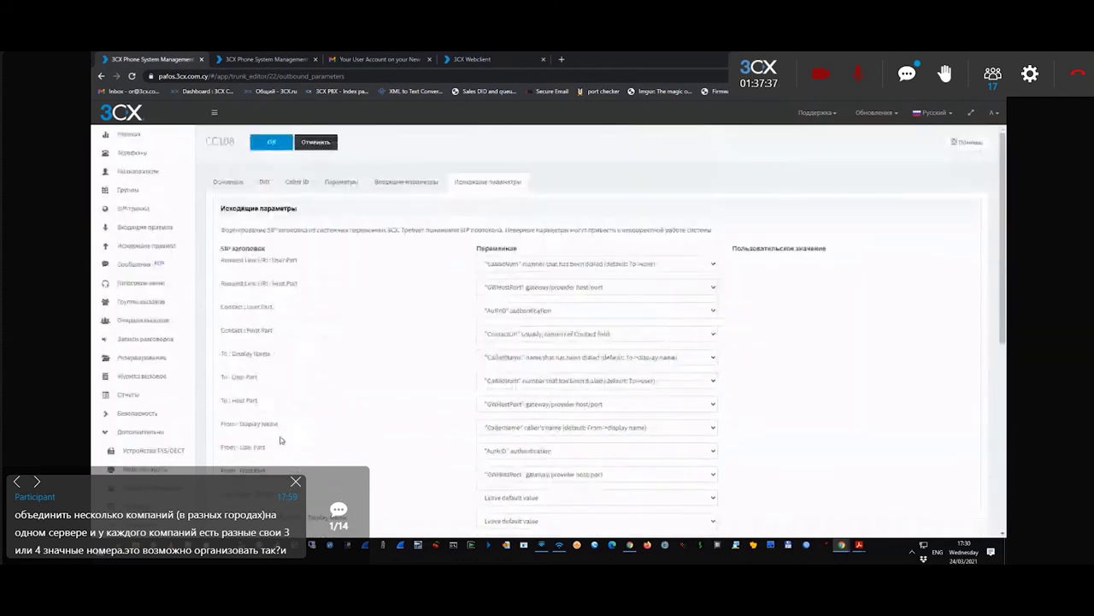
pyautogui.scroll(-5, 283, 439)
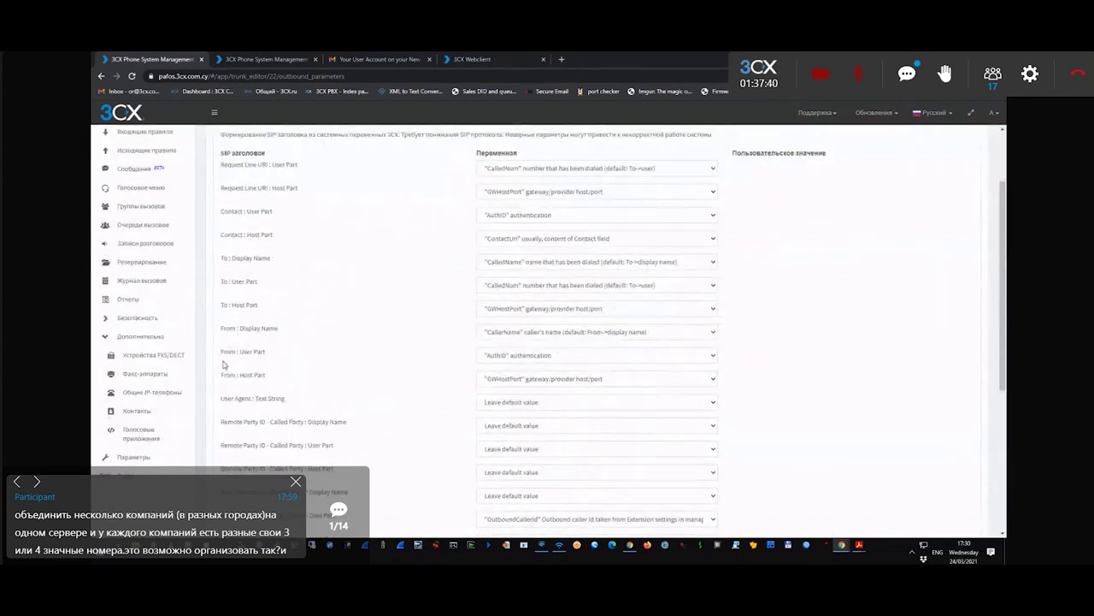
pyautogui.click(512, 358)
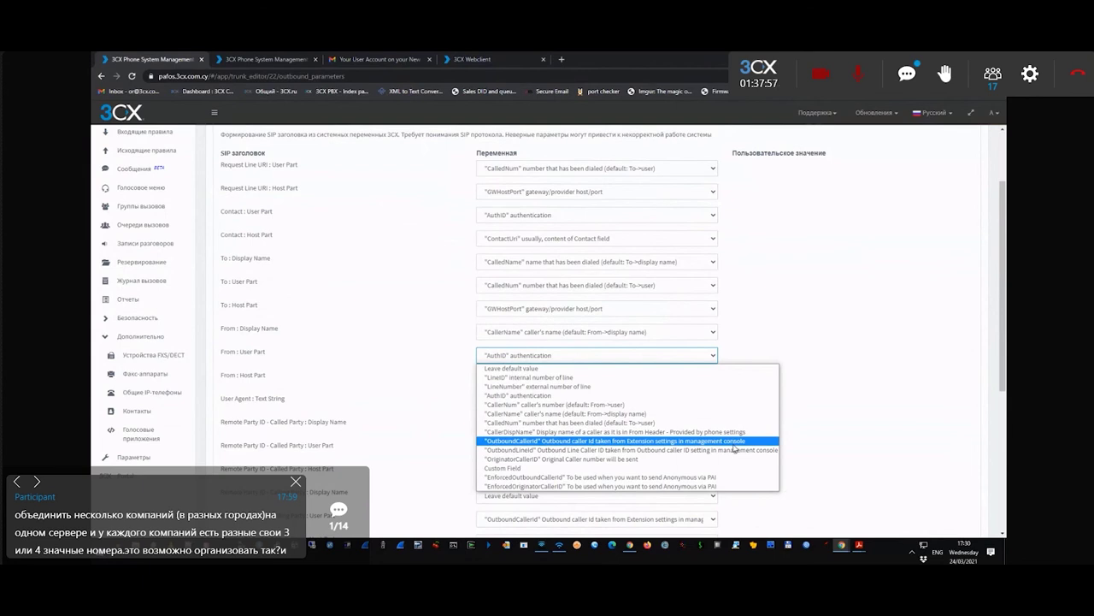
pyautogui.click(733, 443)
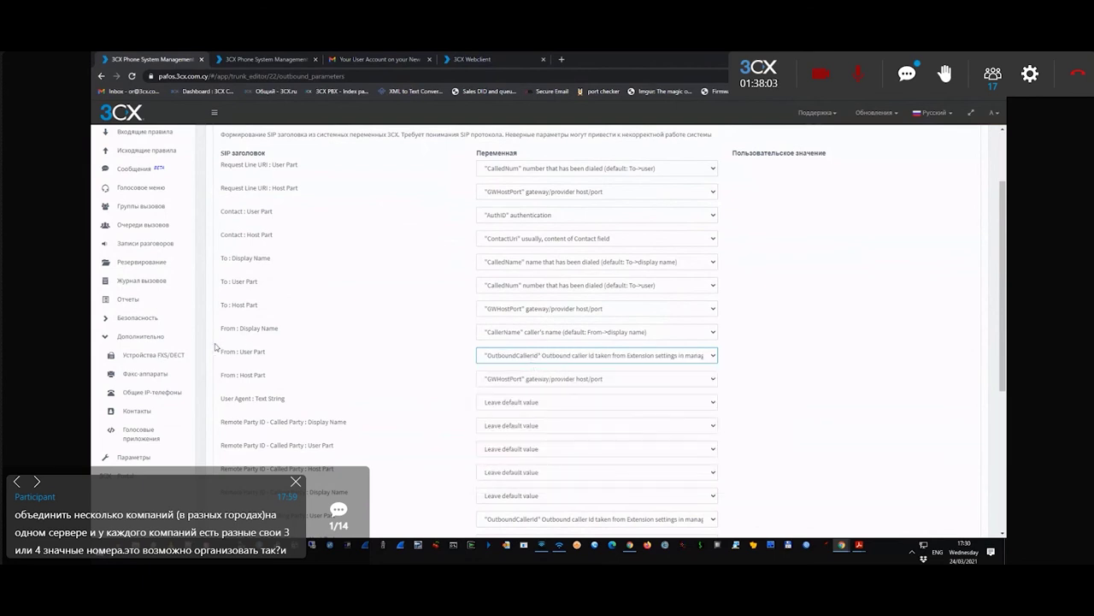
pyautogui.scroll(2, 313, 308)
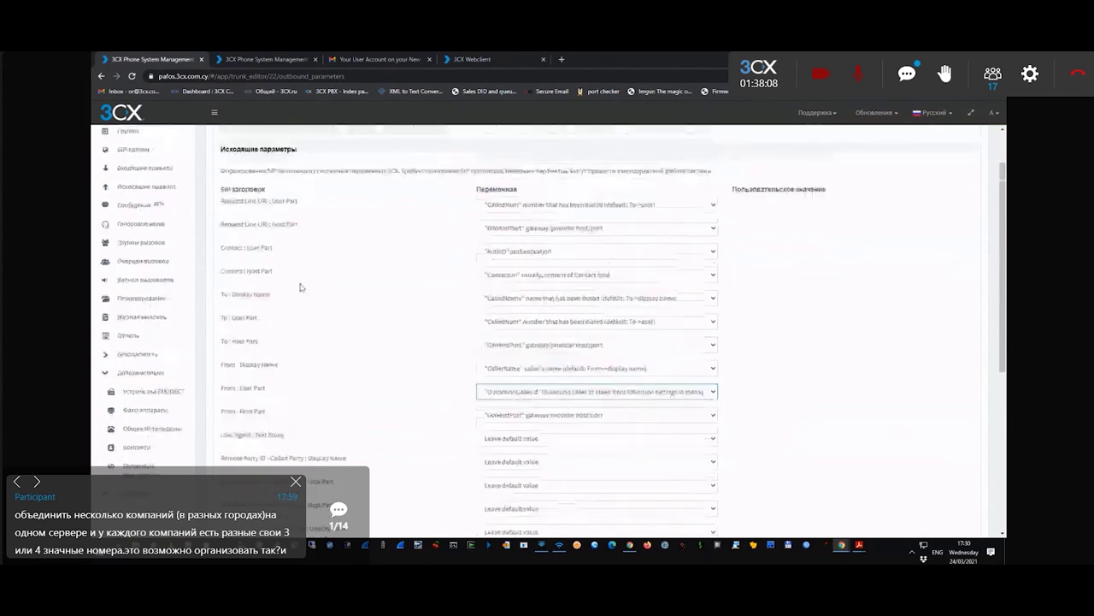
pyautogui.click(268, 59)
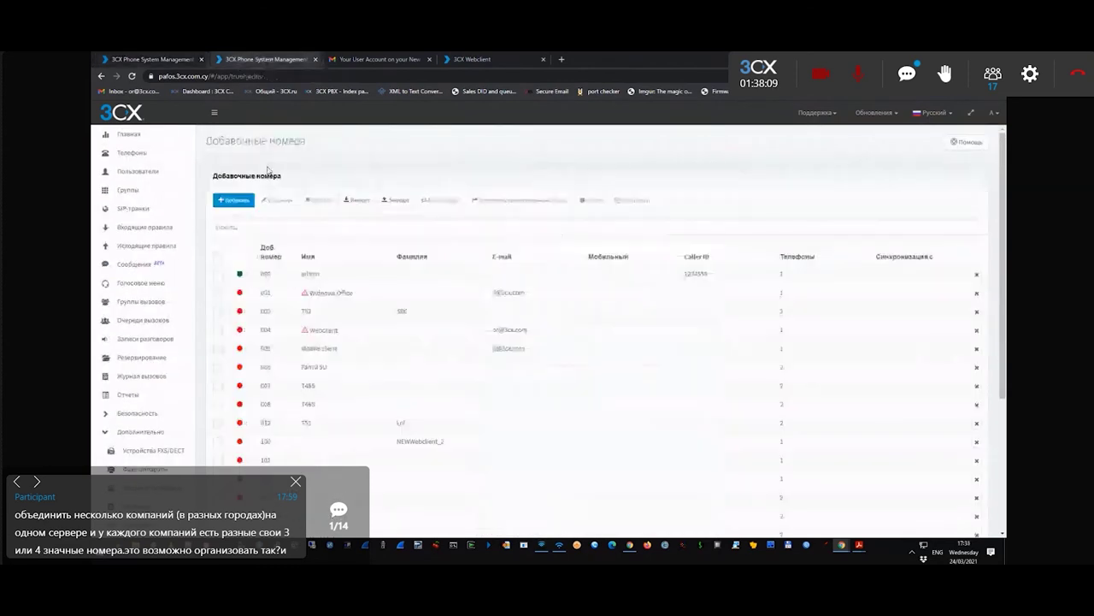
# - Compare extension 000's outbound caller ID with CC108's default outbound Caller ID field
pyautogui.doubleClick(276, 274)
pyautogui.click(154, 60)
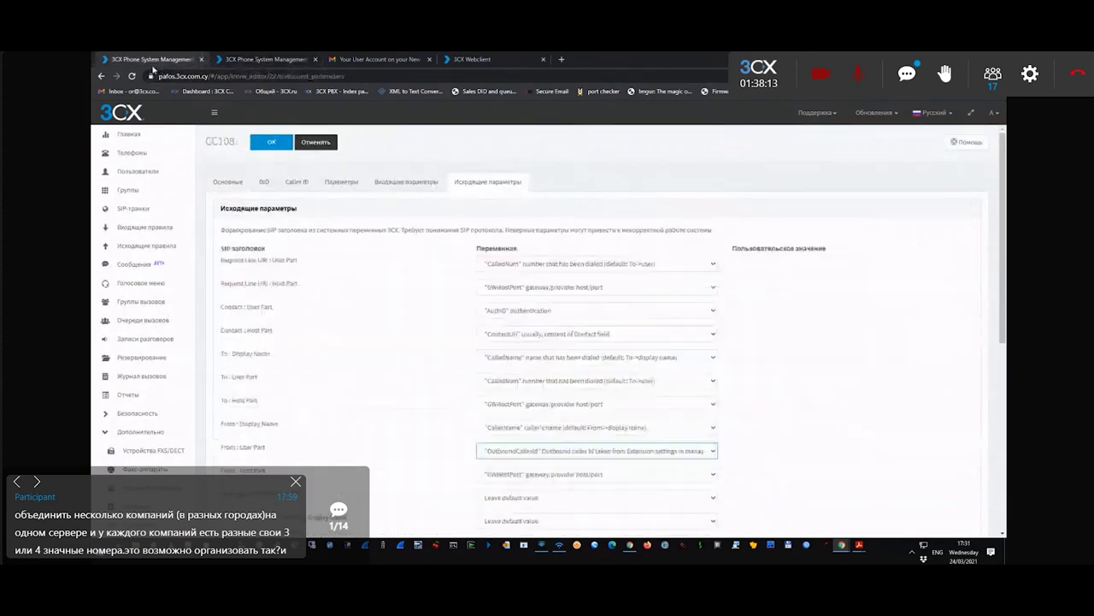
pyautogui.click(296, 181)
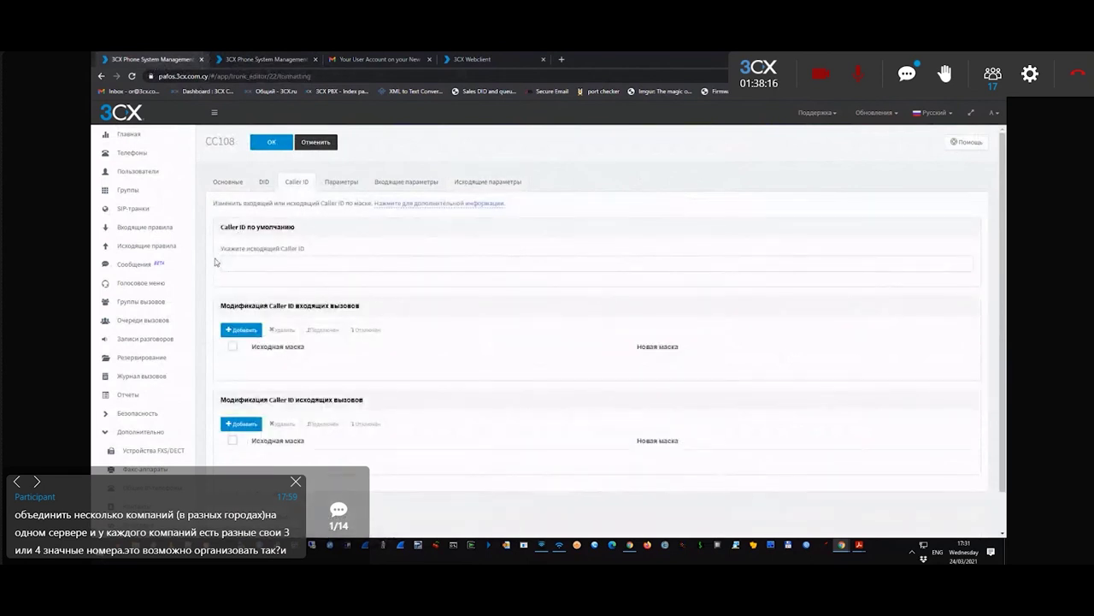
pyautogui.moveTo(225, 258); pyautogui.dragTo(304, 247)
pyautogui.click(289, 262)
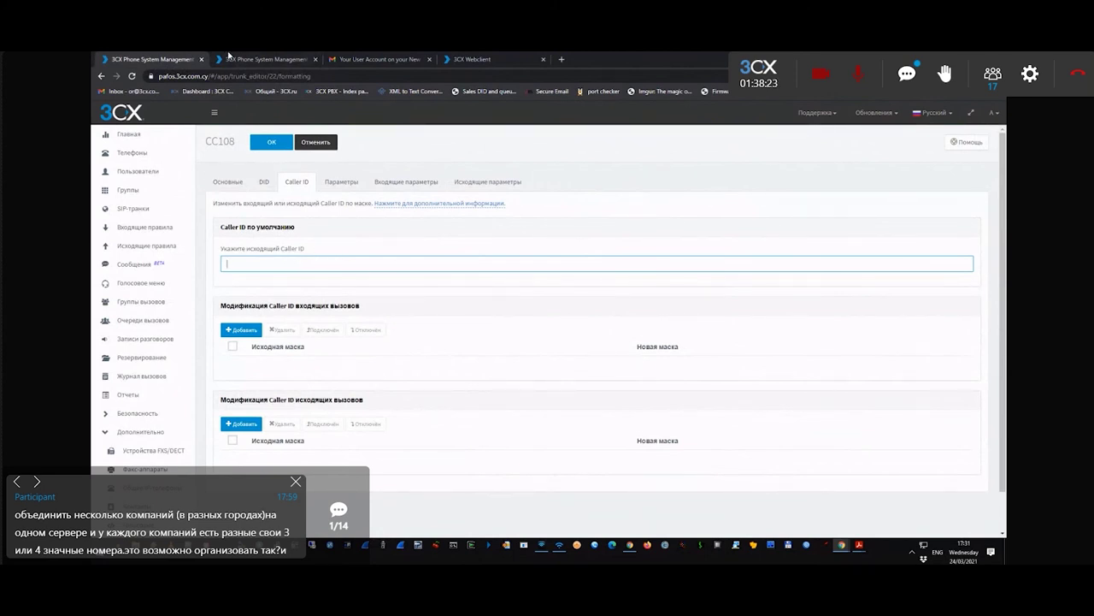
pyautogui.click(229, 58)
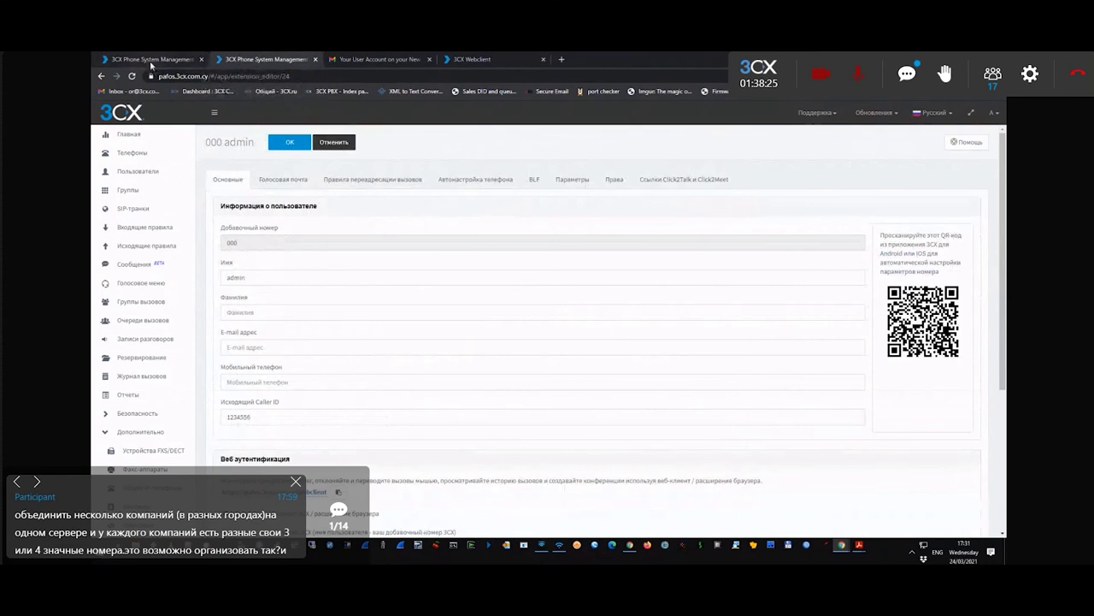
pyautogui.click(150, 60)
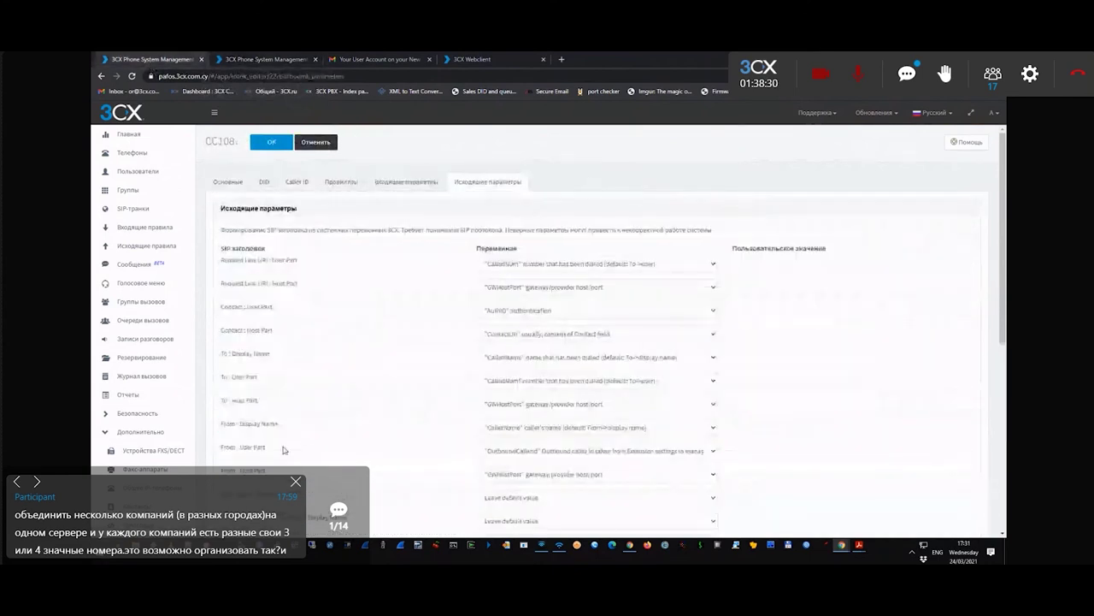
# - Try OutboundLineId for From : User Part, then revert it to AuthID
pyautogui.click(554, 451)
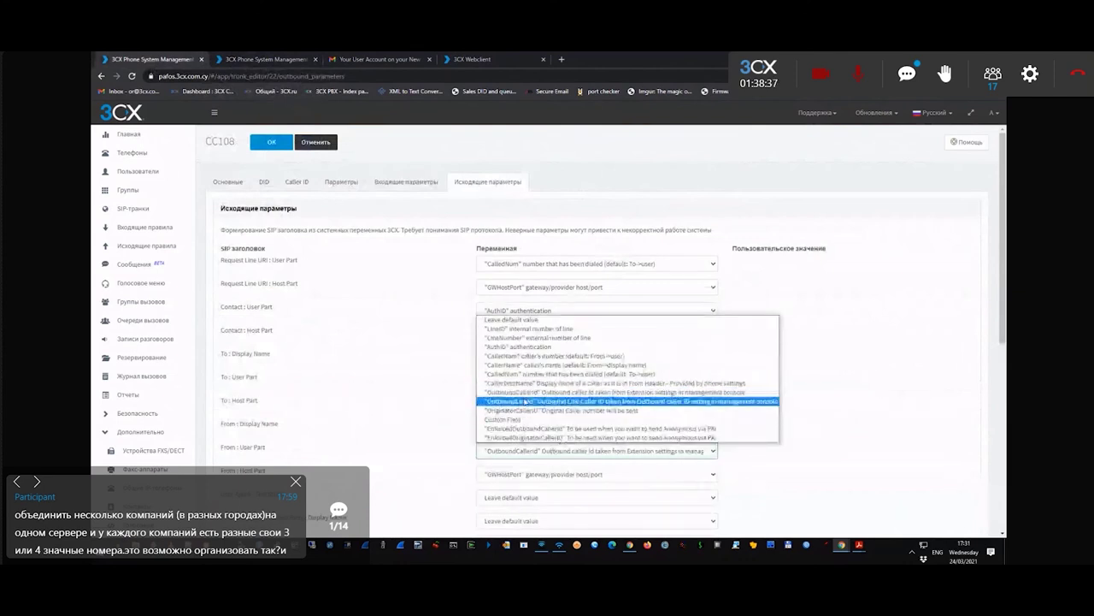
pyautogui.click(742, 407)
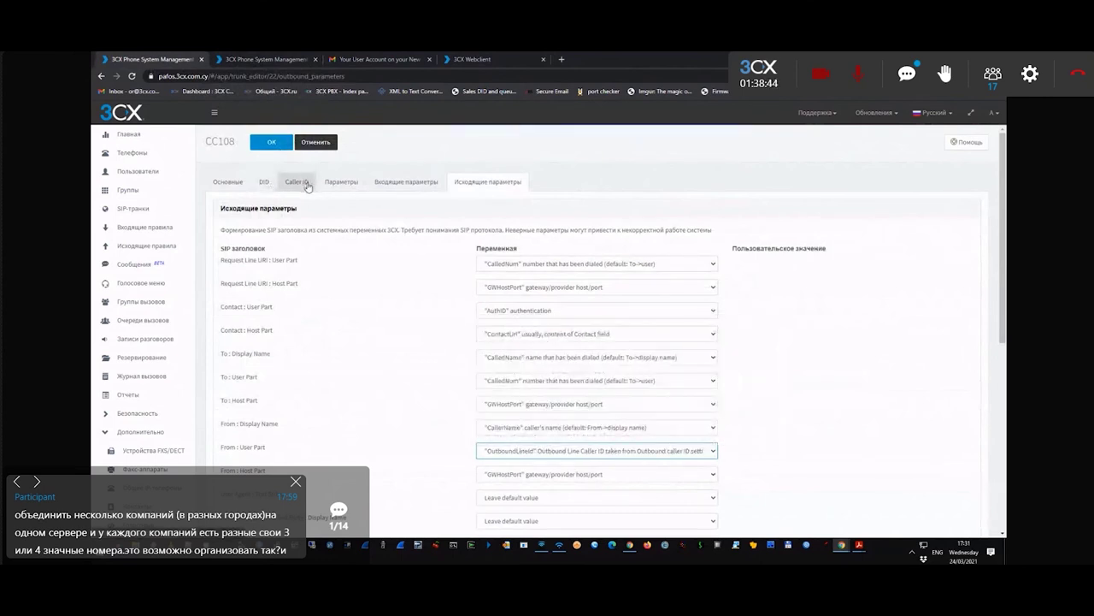
pyautogui.click(513, 450)
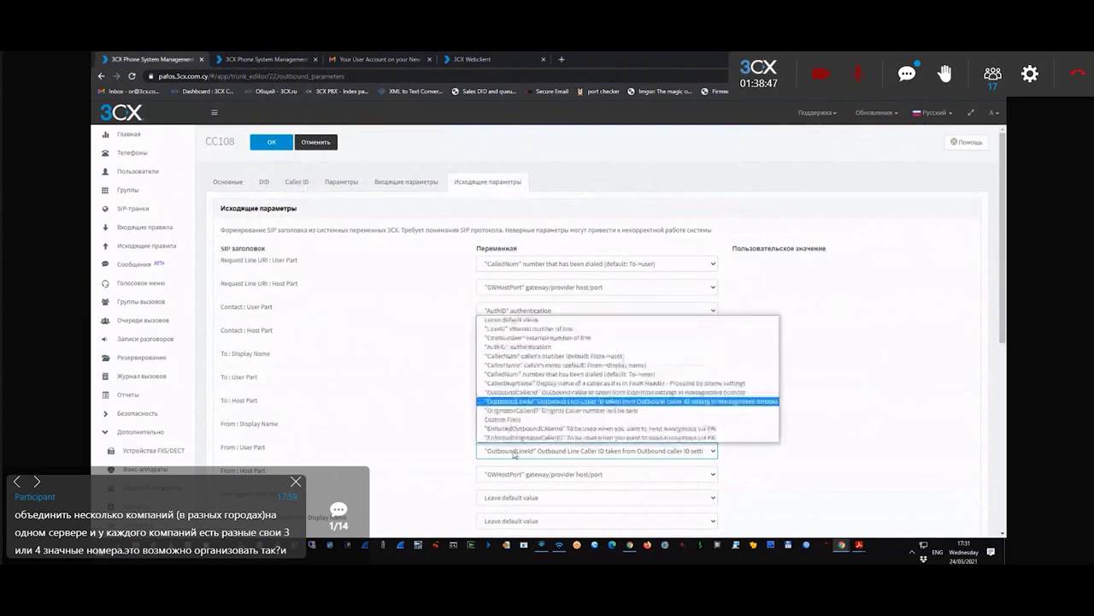
pyautogui.click(507, 348)
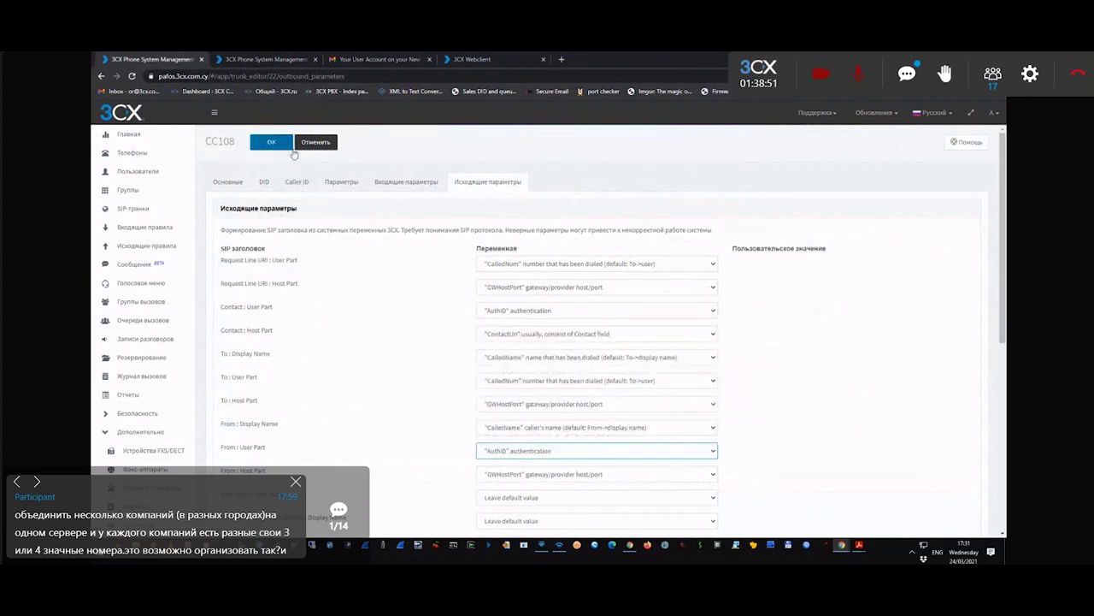
pyautogui.click(404, 182)
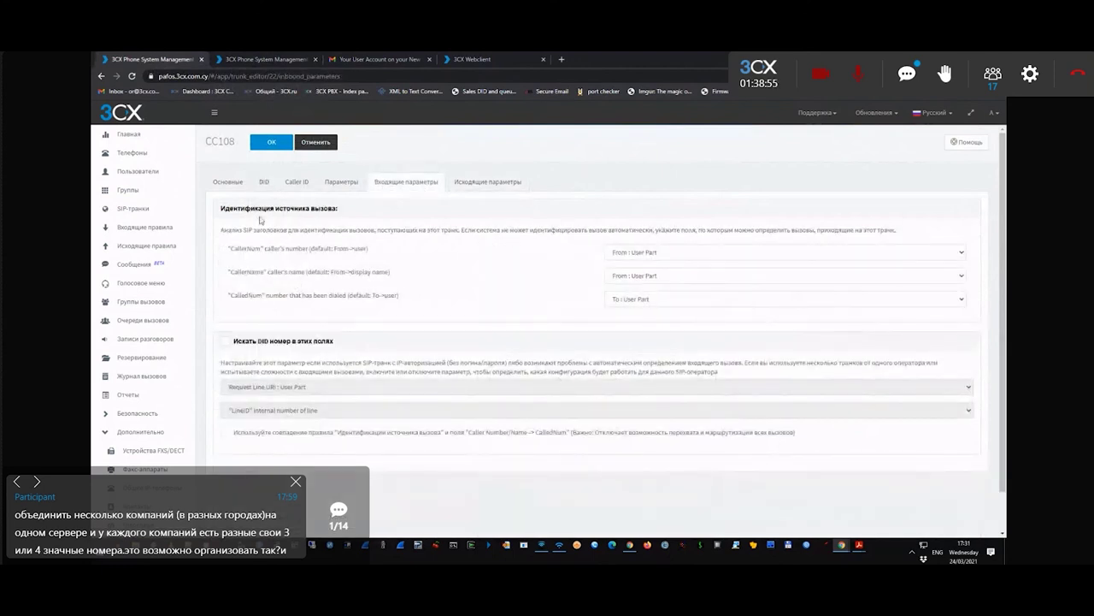
# - Tick DID number search and caller-rule matching on CC108's inbound parameters, then cancel unsaved
pyautogui.tripleClick(239, 247)
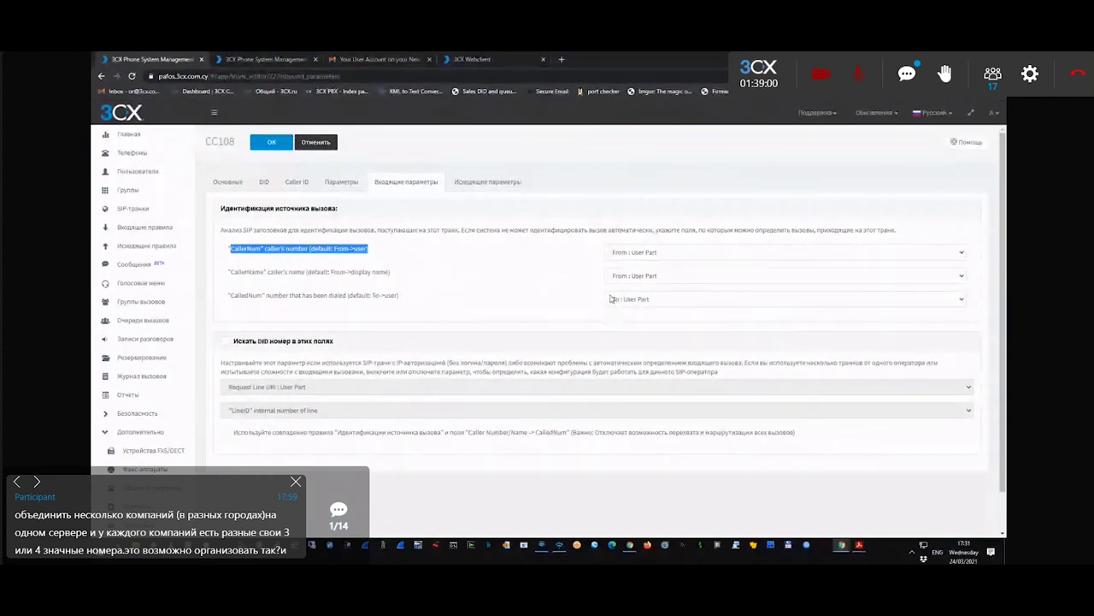
pyautogui.moveTo(242, 342); pyautogui.dragTo(336, 351)
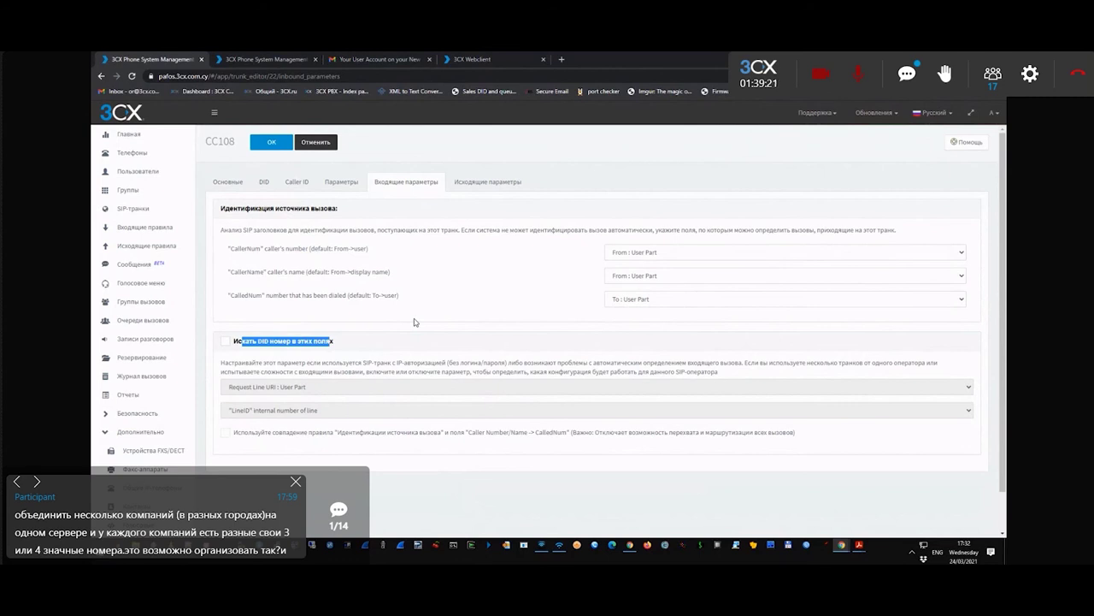
pyautogui.click(224, 343)
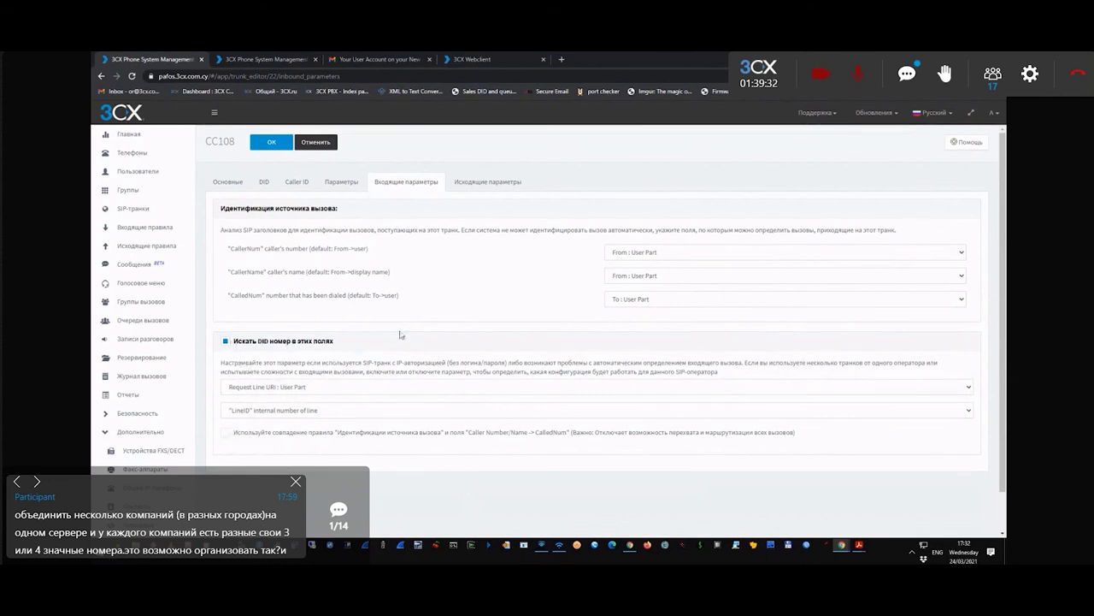
pyautogui.click(225, 435)
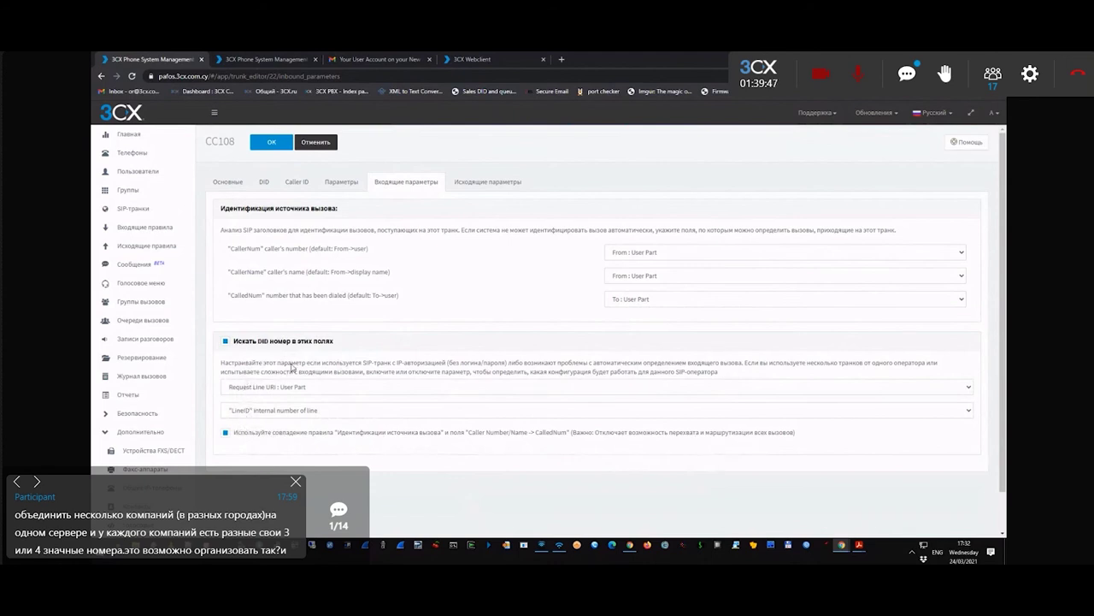
pyautogui.click(316, 142)
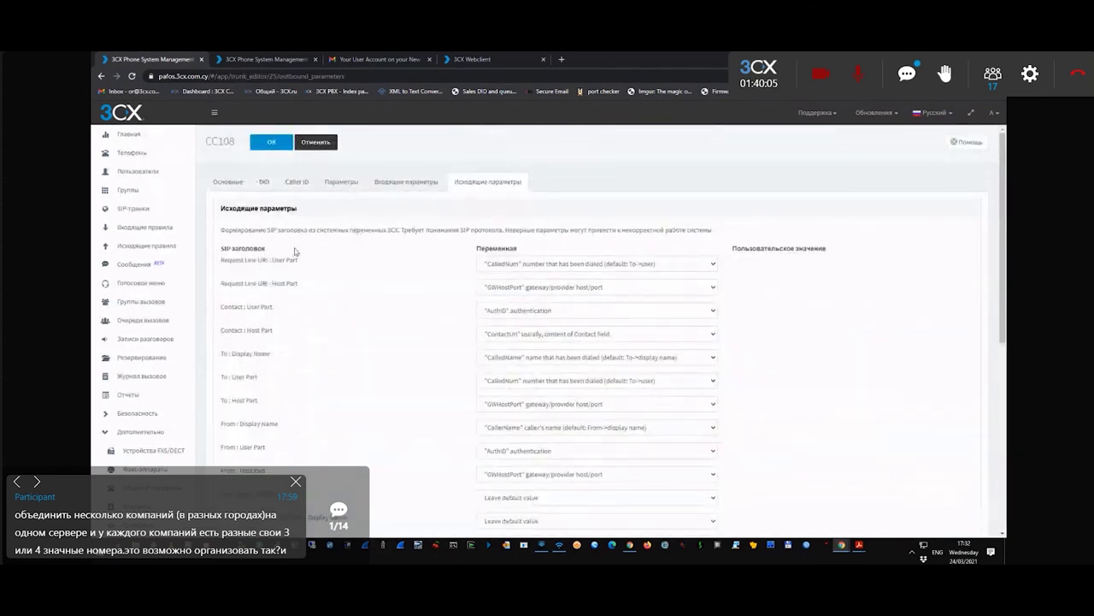
pyautogui.moveTo(220, 248); pyautogui.dragTo(284, 252)
pyautogui.tripleClick(229, 261)
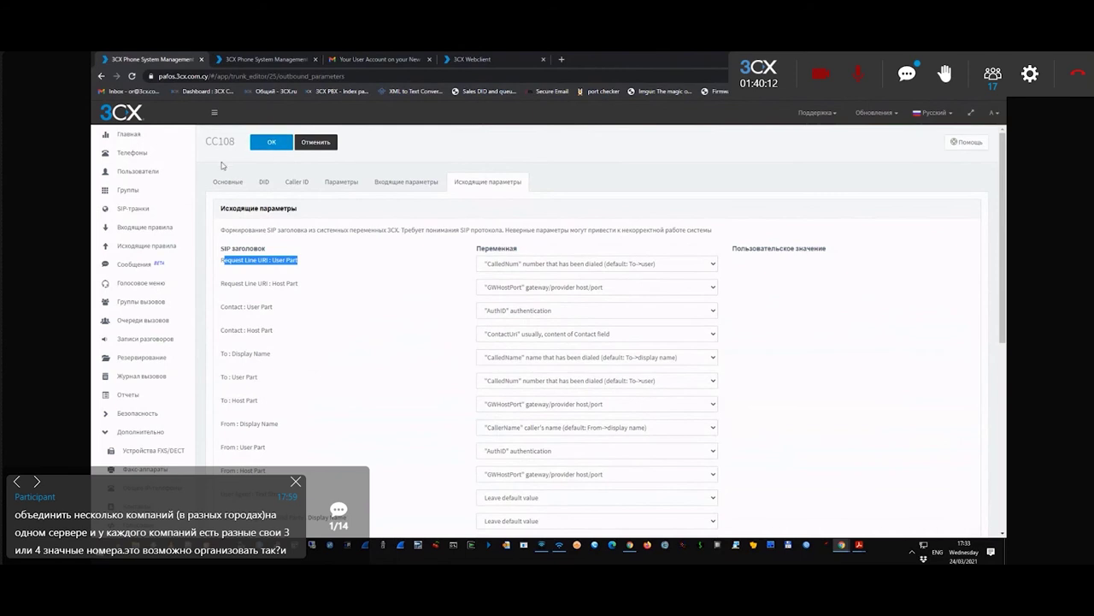
pyautogui.click(329, 254)
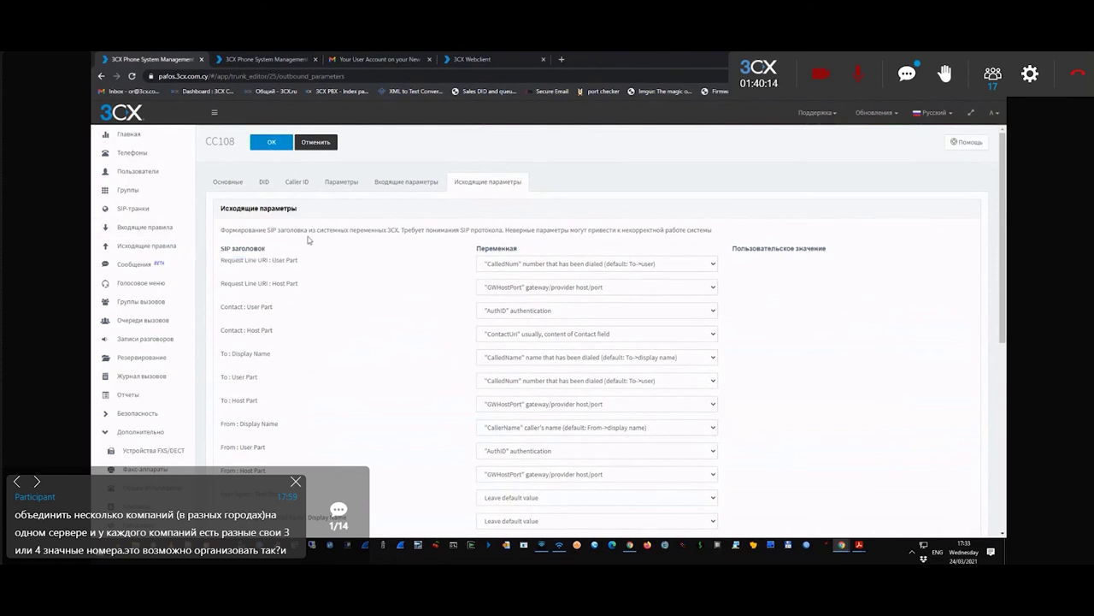
pyautogui.scroll(-3, 316, 230)
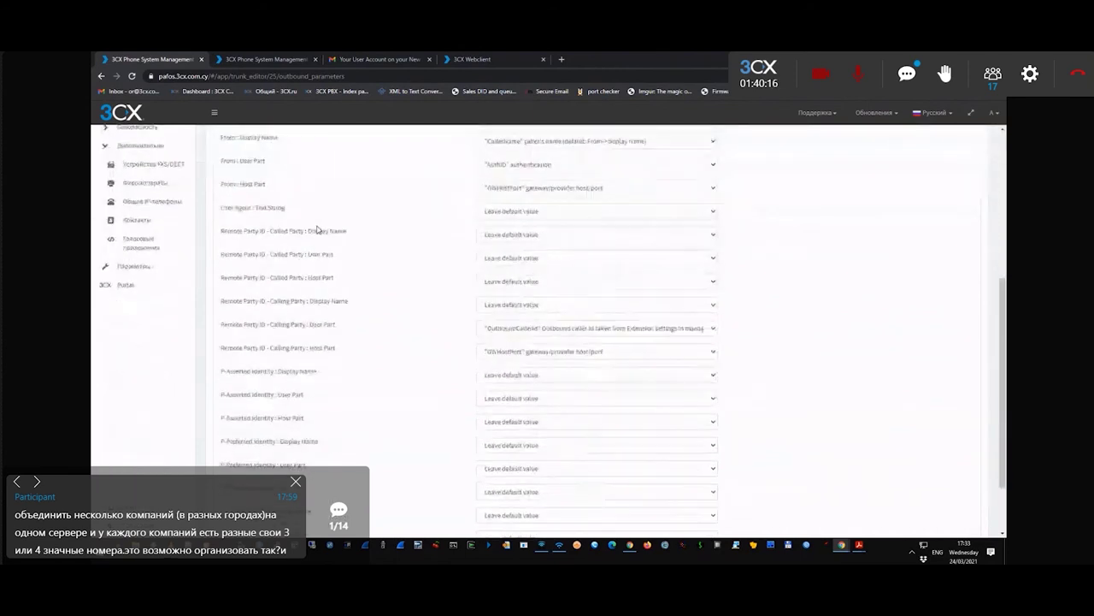
pyautogui.scroll(3, 329, 233)
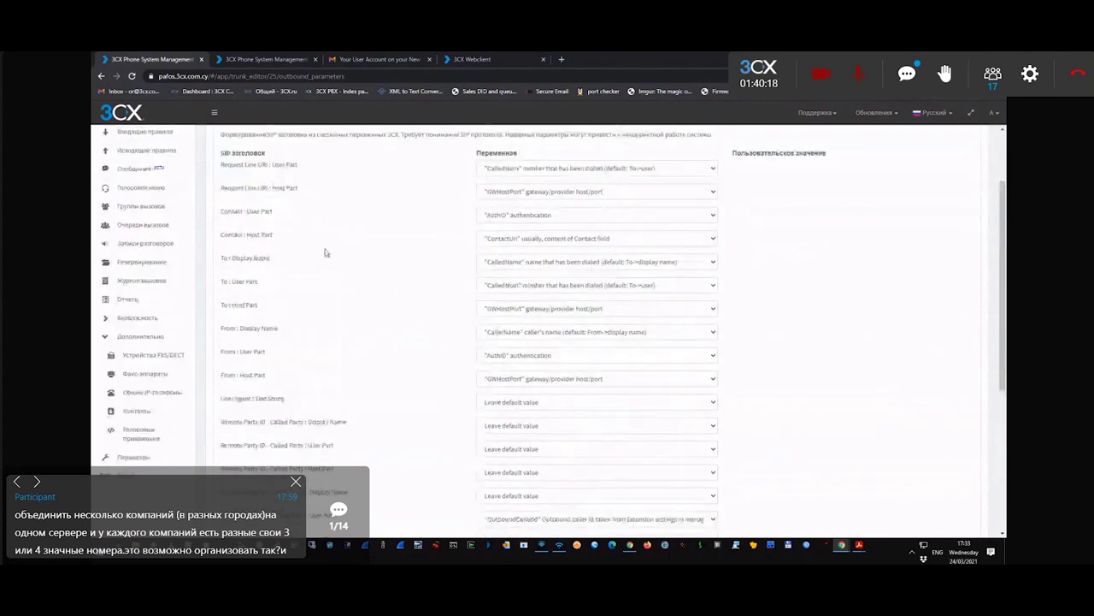
pyautogui.scroll(1, 410, 231)
pyautogui.scroll(-5, 415, 233)
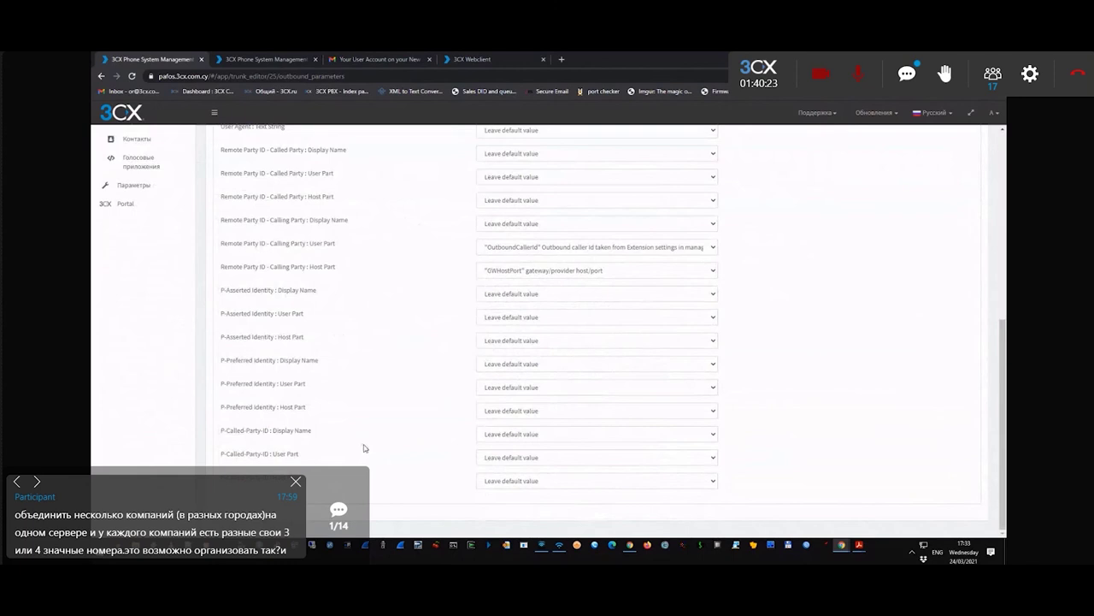
pyautogui.scroll(8, 368, 436)
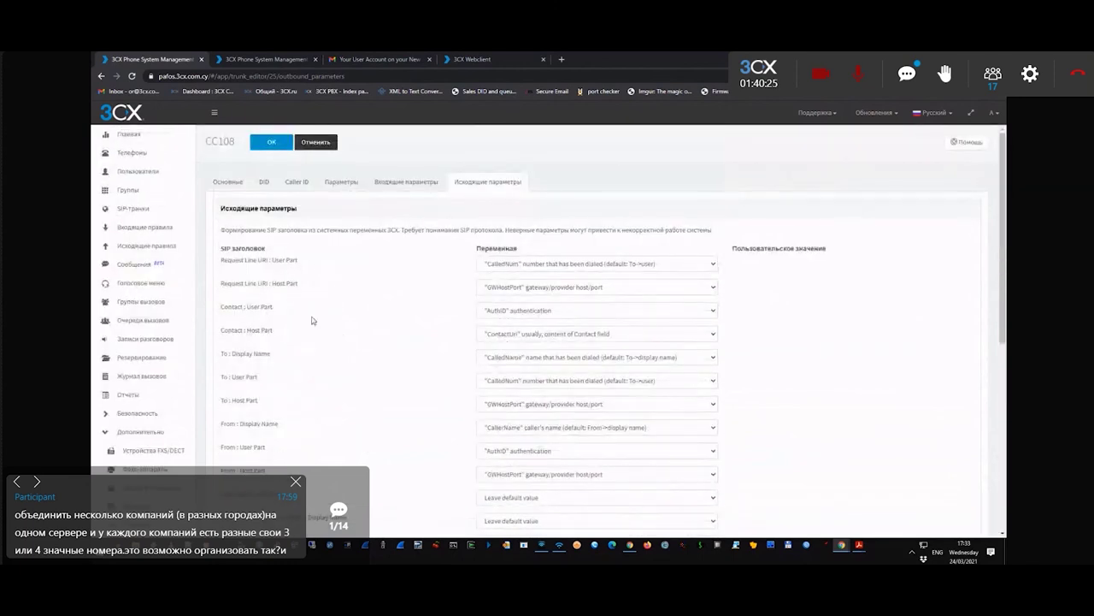